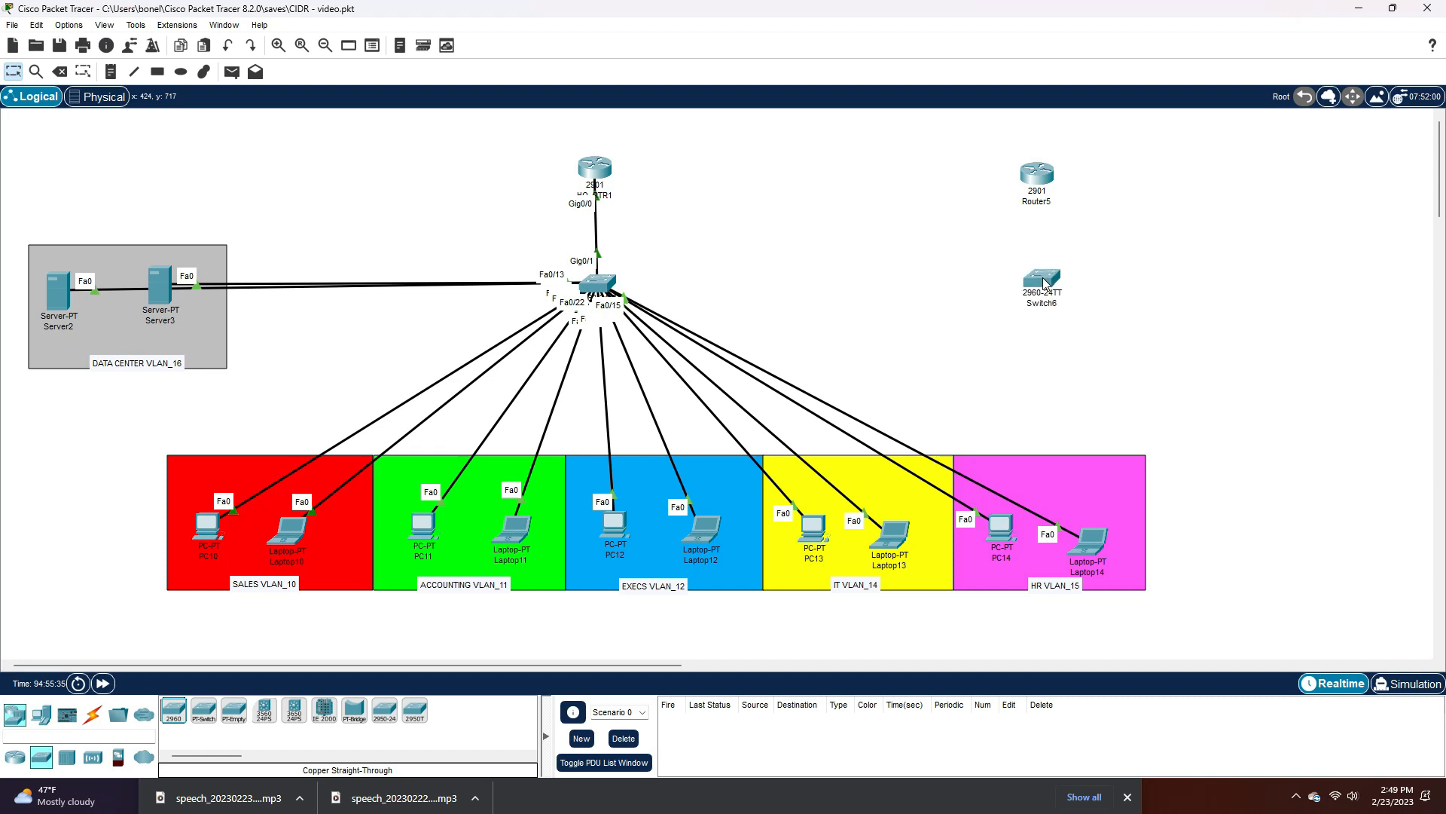
- Draw a blue-filled, black-outlined rectangle in the empty workspace beside Router5 and Switch6
drag(596, 664, 765, 678)
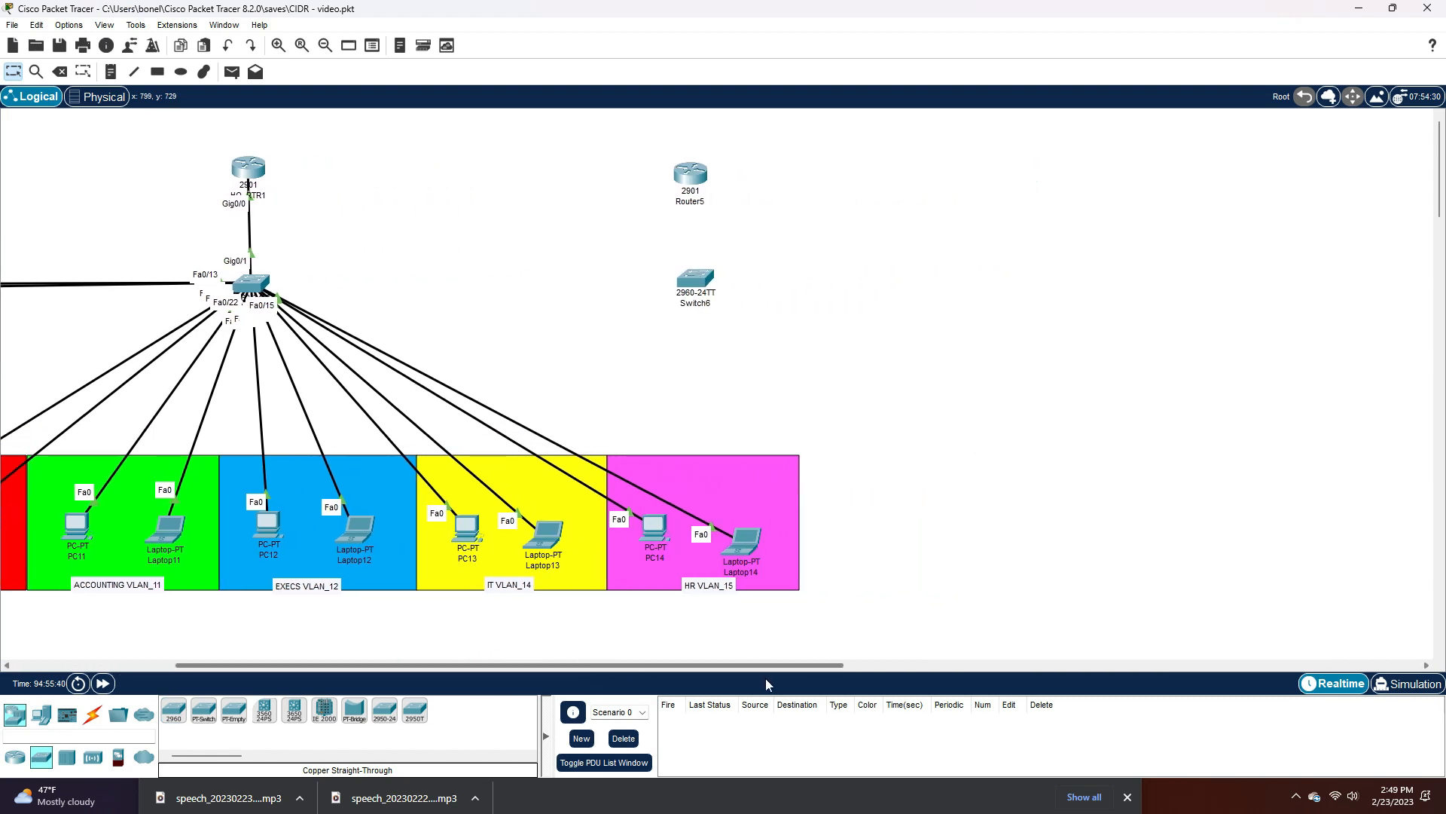
click(158, 72)
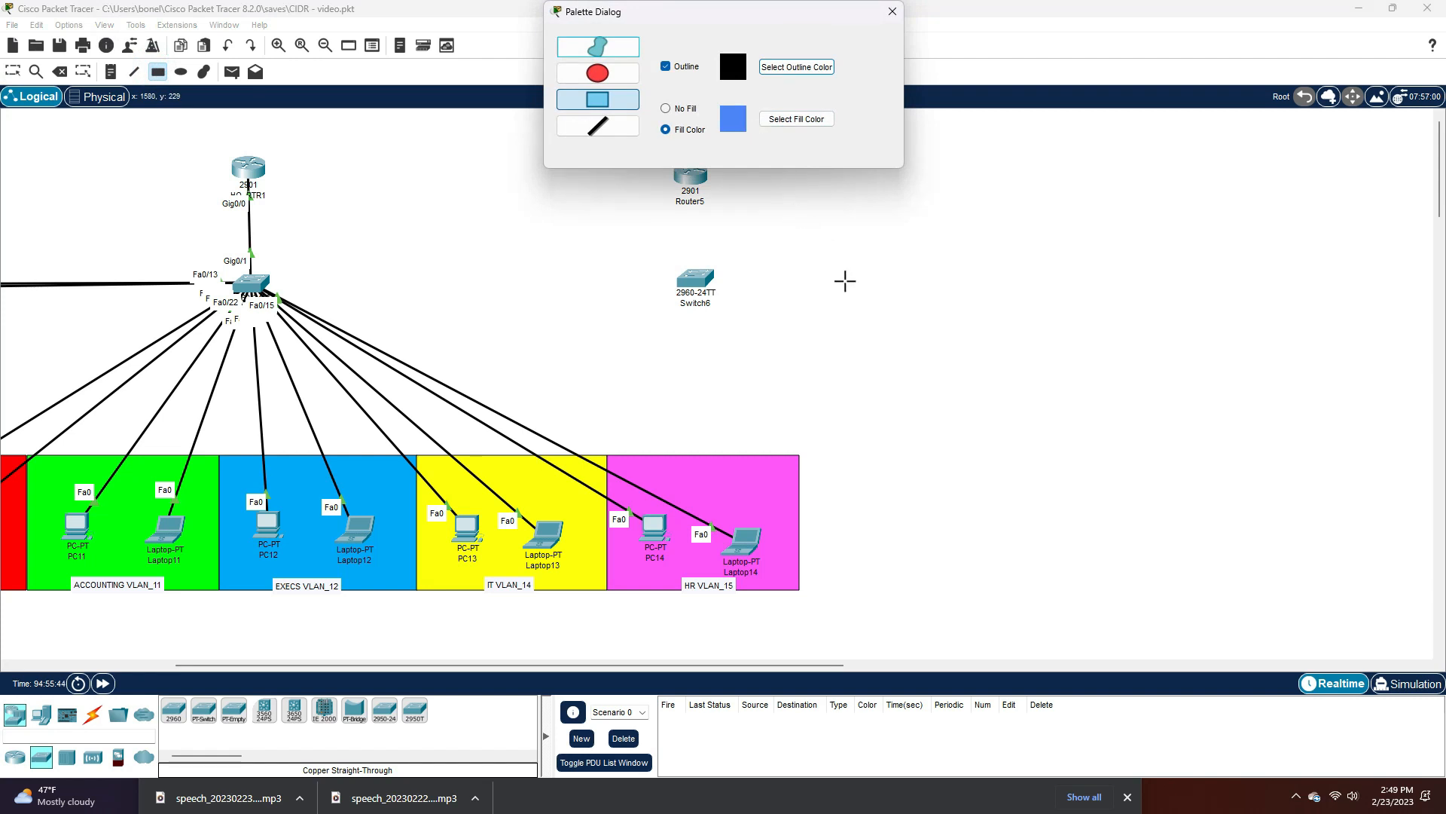
mouse_move(871, 183)
mouse_down()
mouse_move(870, 296)
mouse_move(1075, 307)
mouse_up()
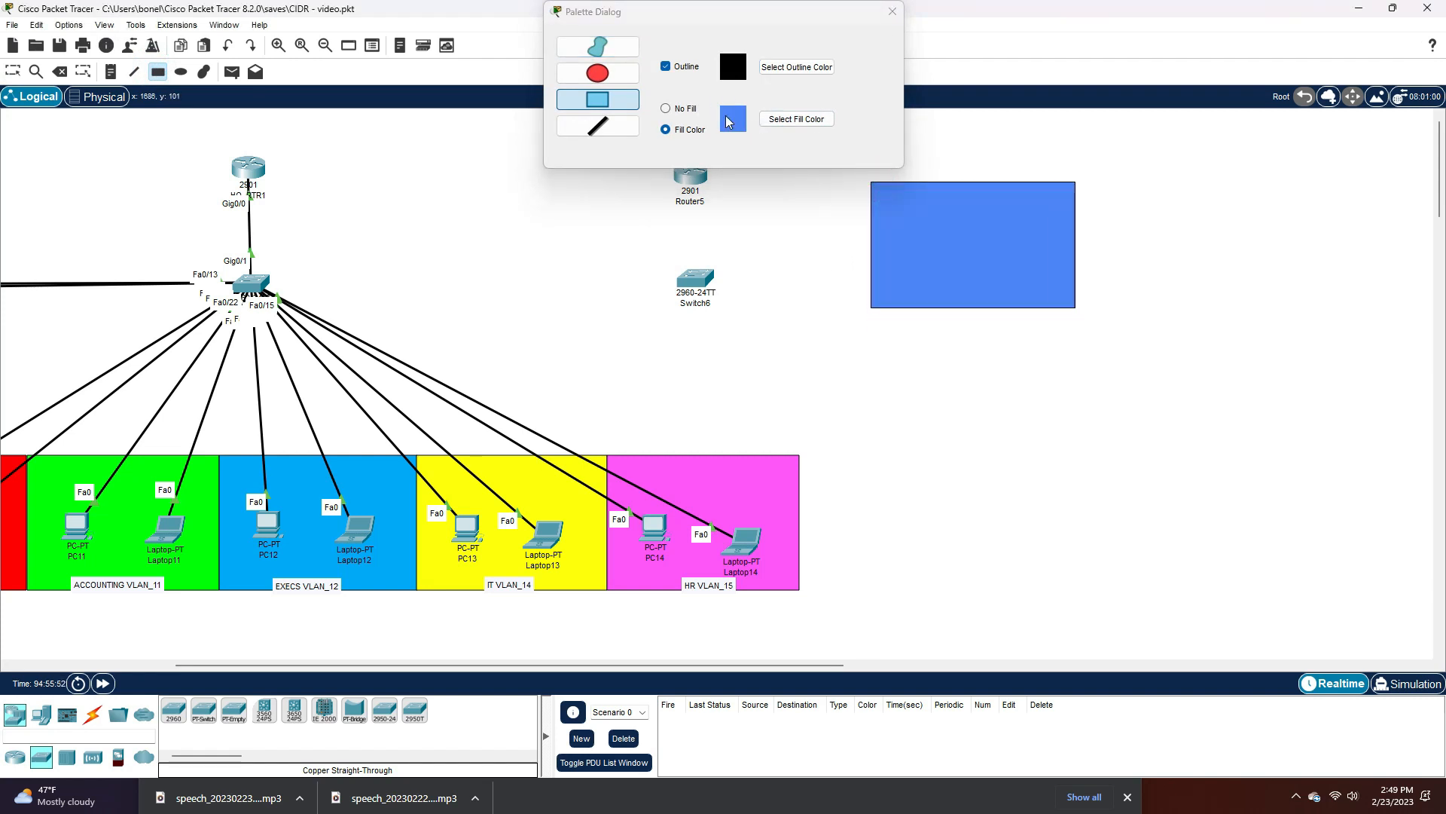
- Draw a light green rectangle of the same width directly below the blue one
click(768, 119)
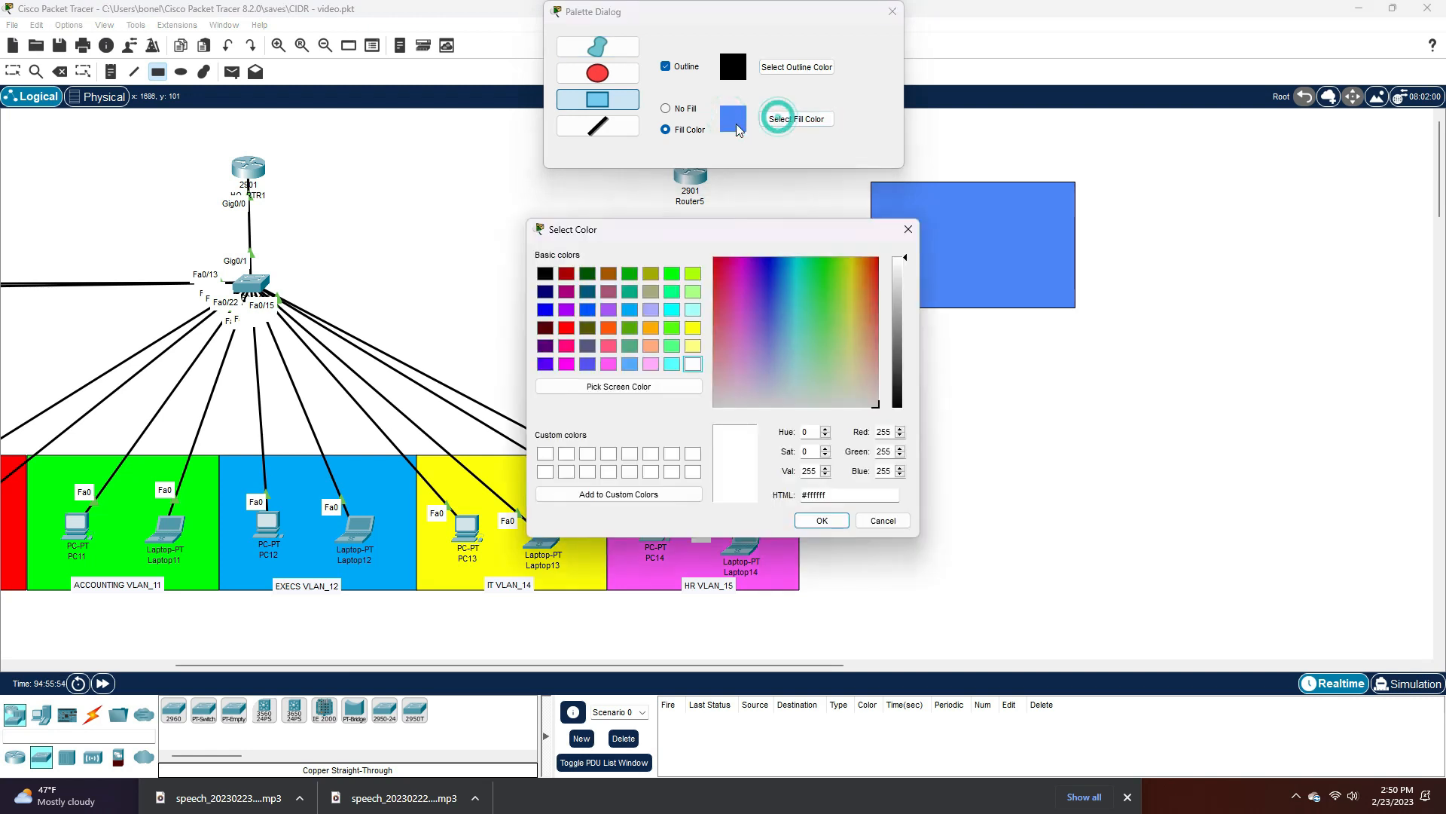
click(671, 345)
click(820, 519)
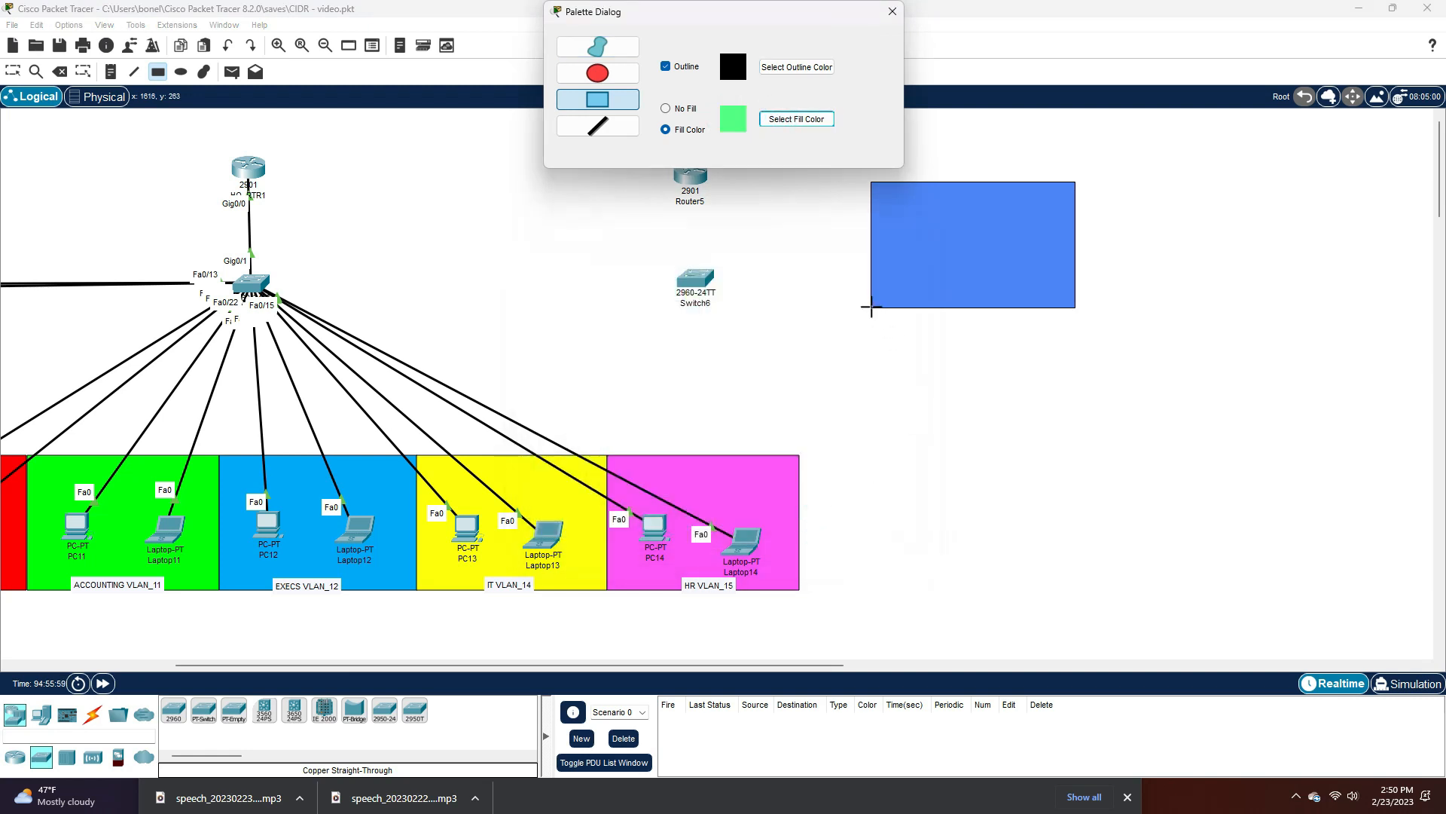
drag(871, 309, 1075, 430)
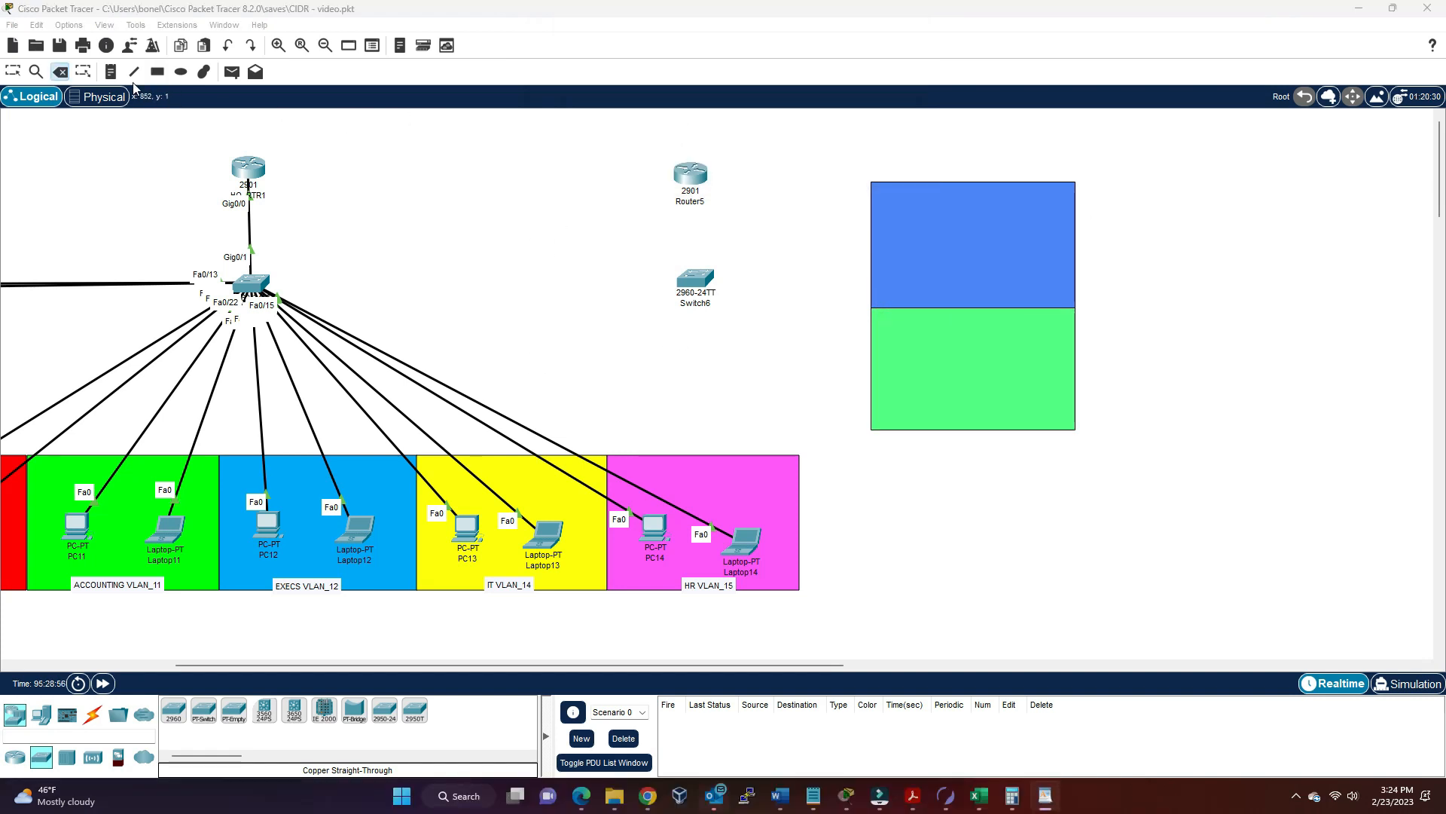
- Add the text label RENO_SALES VLAN_10 above the blue rectangle and RENO_IT VLAN_14 below the green one
click(110, 72)
click(913, 154)
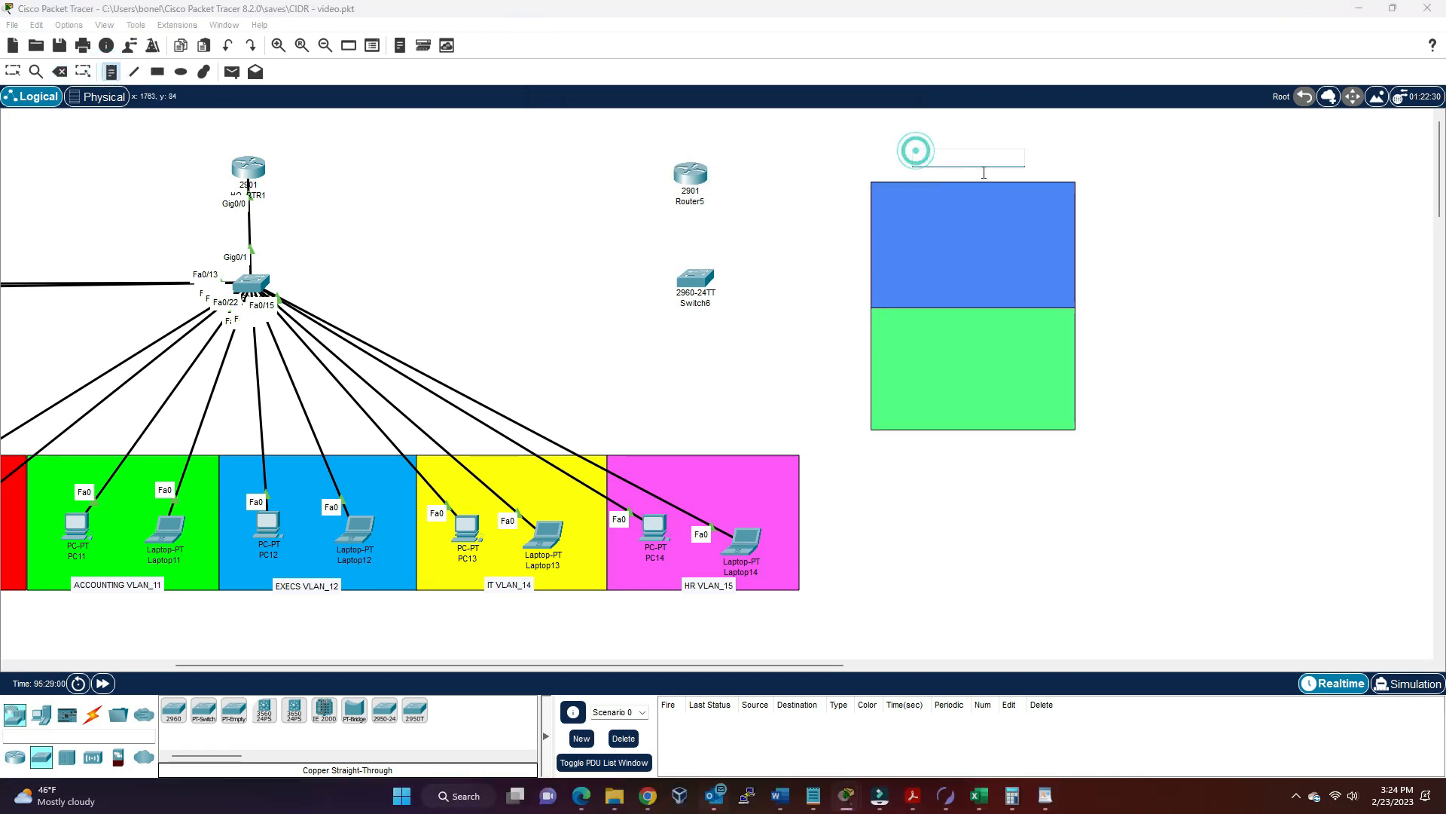
text(RENO_SALES VLAN_10)
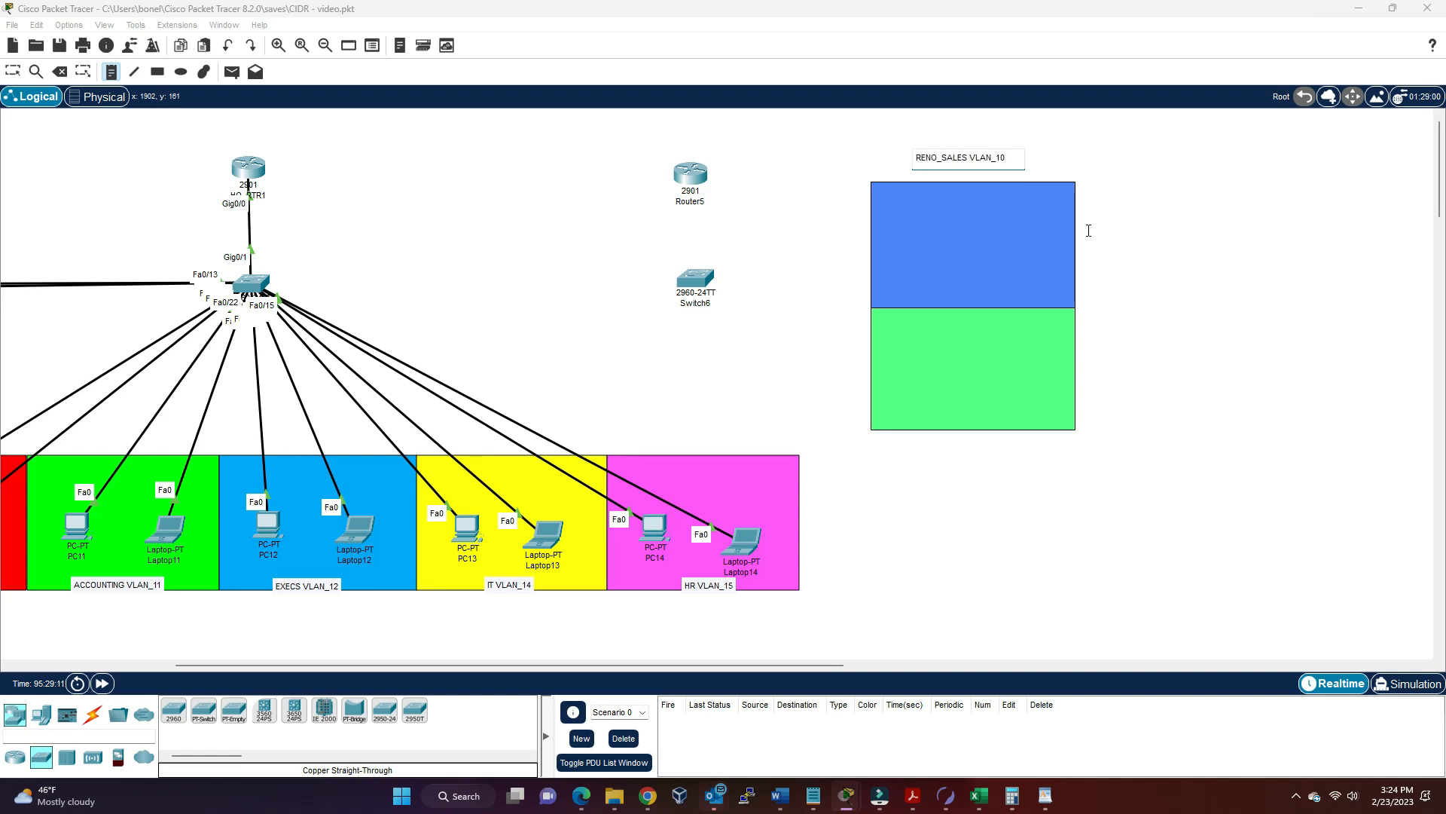
click(914, 461)
text(RENO)
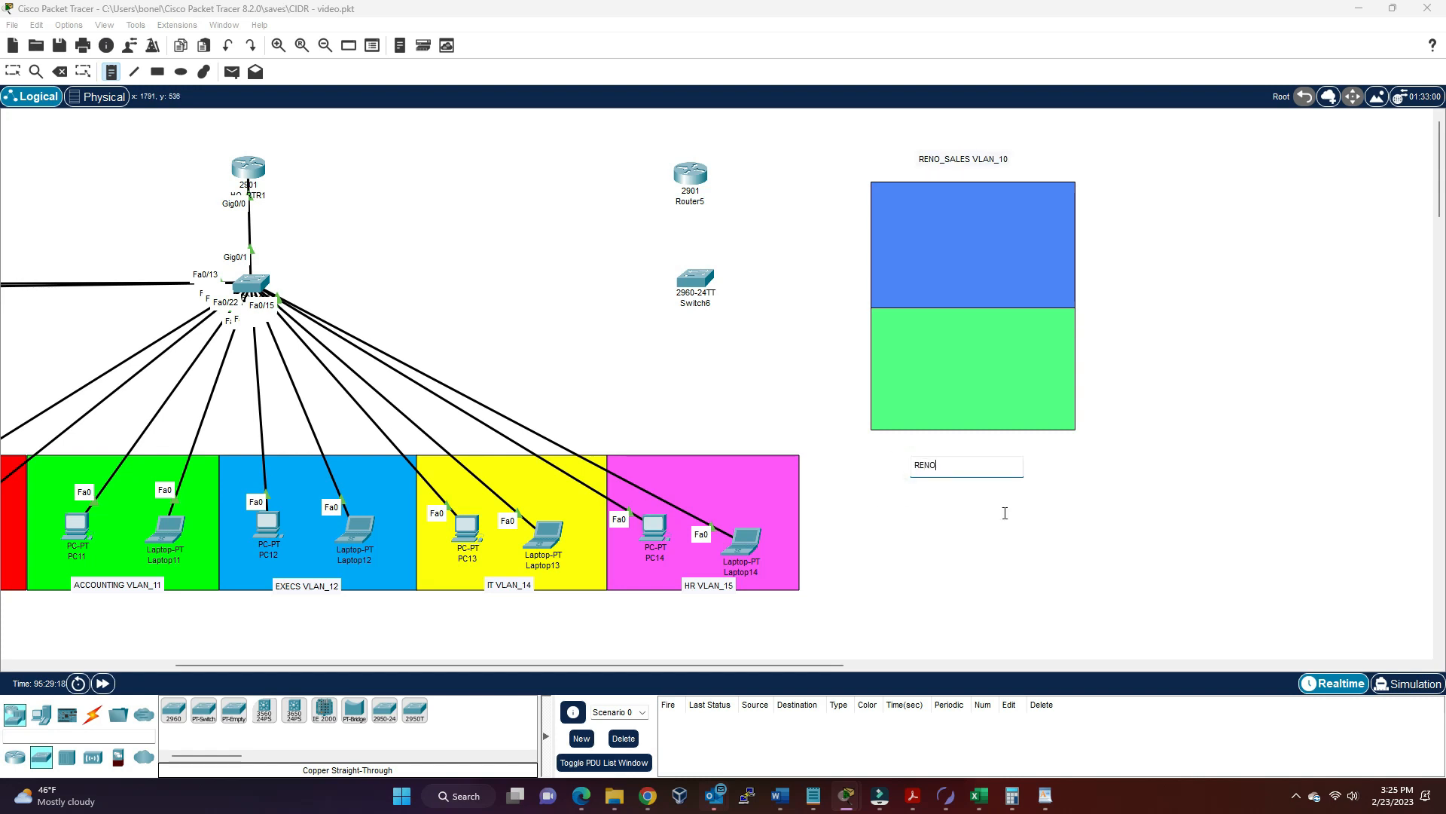
text(_IT VLAN_14)
- Move the two VLAN labels onto the upper edge of the blue rectangle and the lower edge of the green one
click(12, 71)
drag(965, 165, 968, 182)
drag(950, 468, 974, 436)
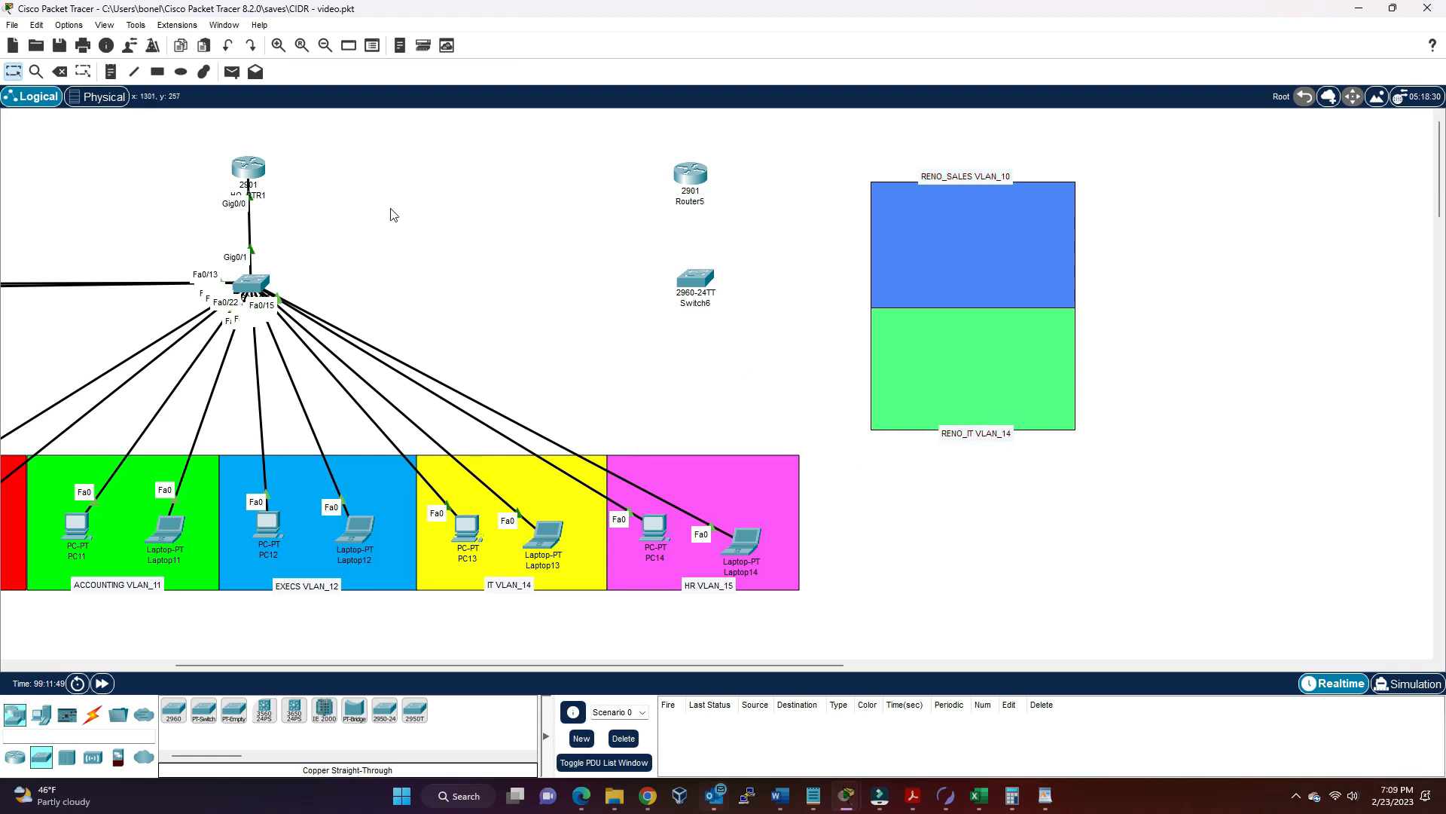
- Examine the modules installed in HQ_RTR1 and the descriptions of the HWIC-1GE-SFP and HWIC-2T modules
click(257, 173)
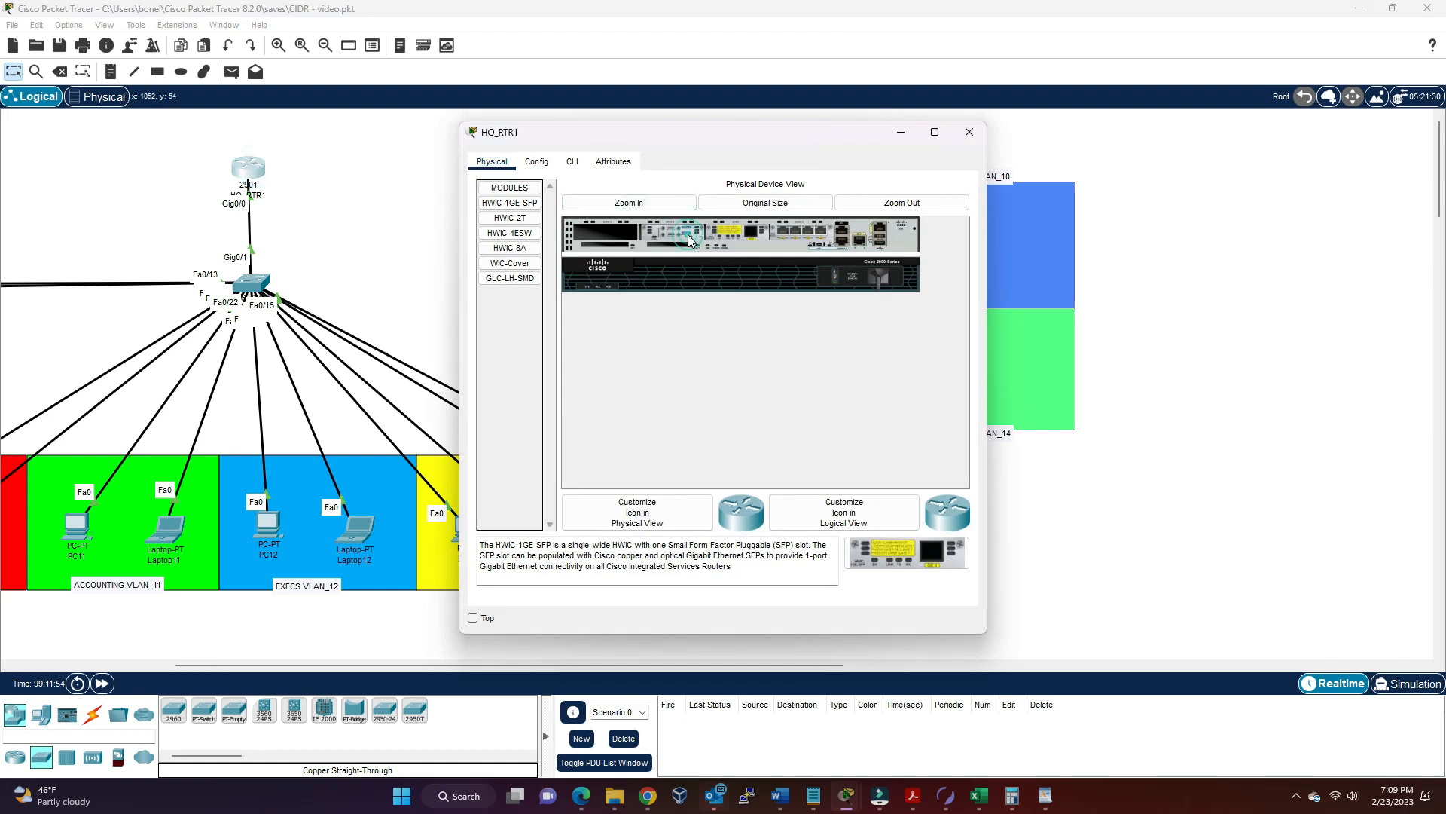
click(525, 204)
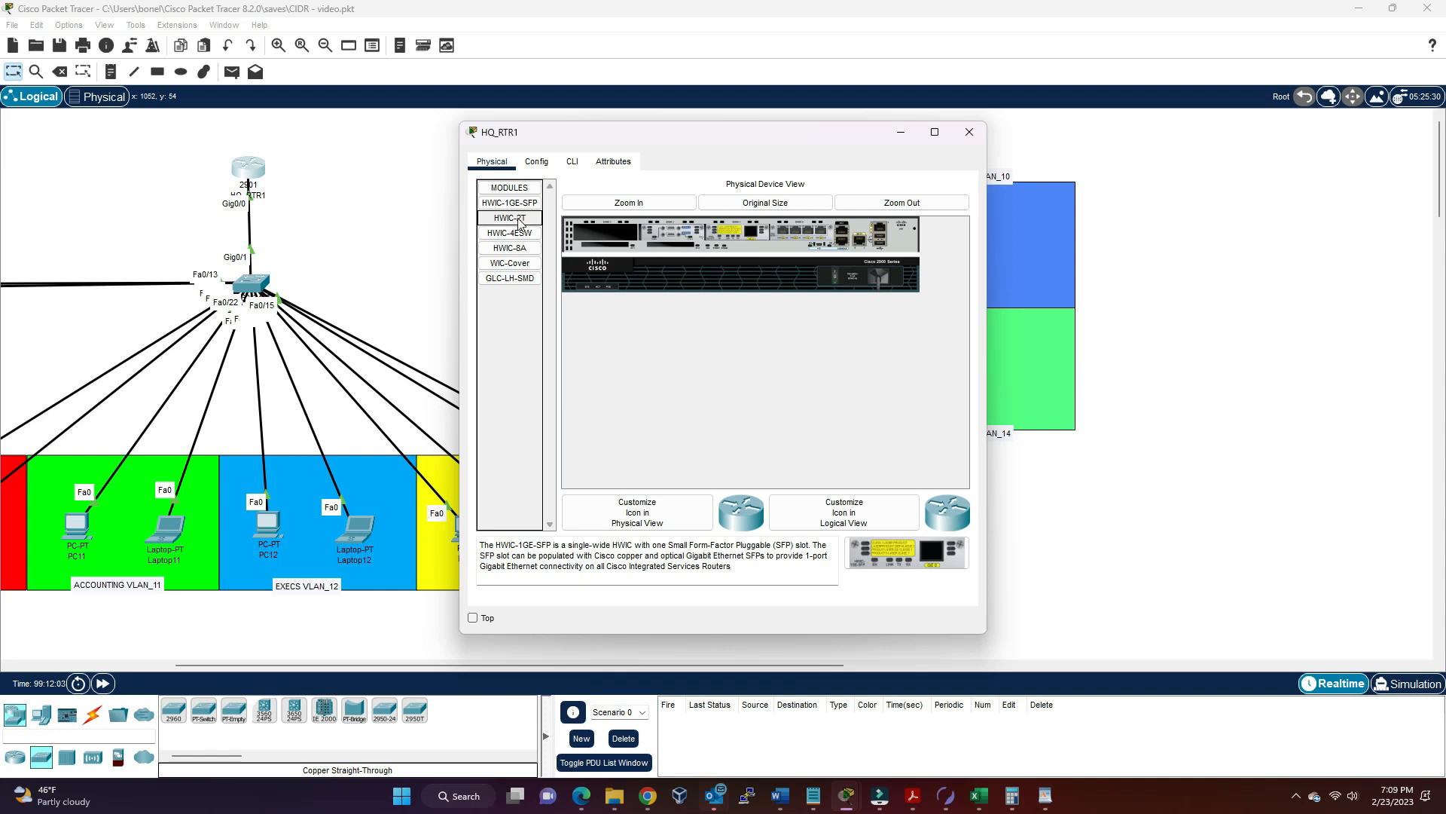
click(520, 221)
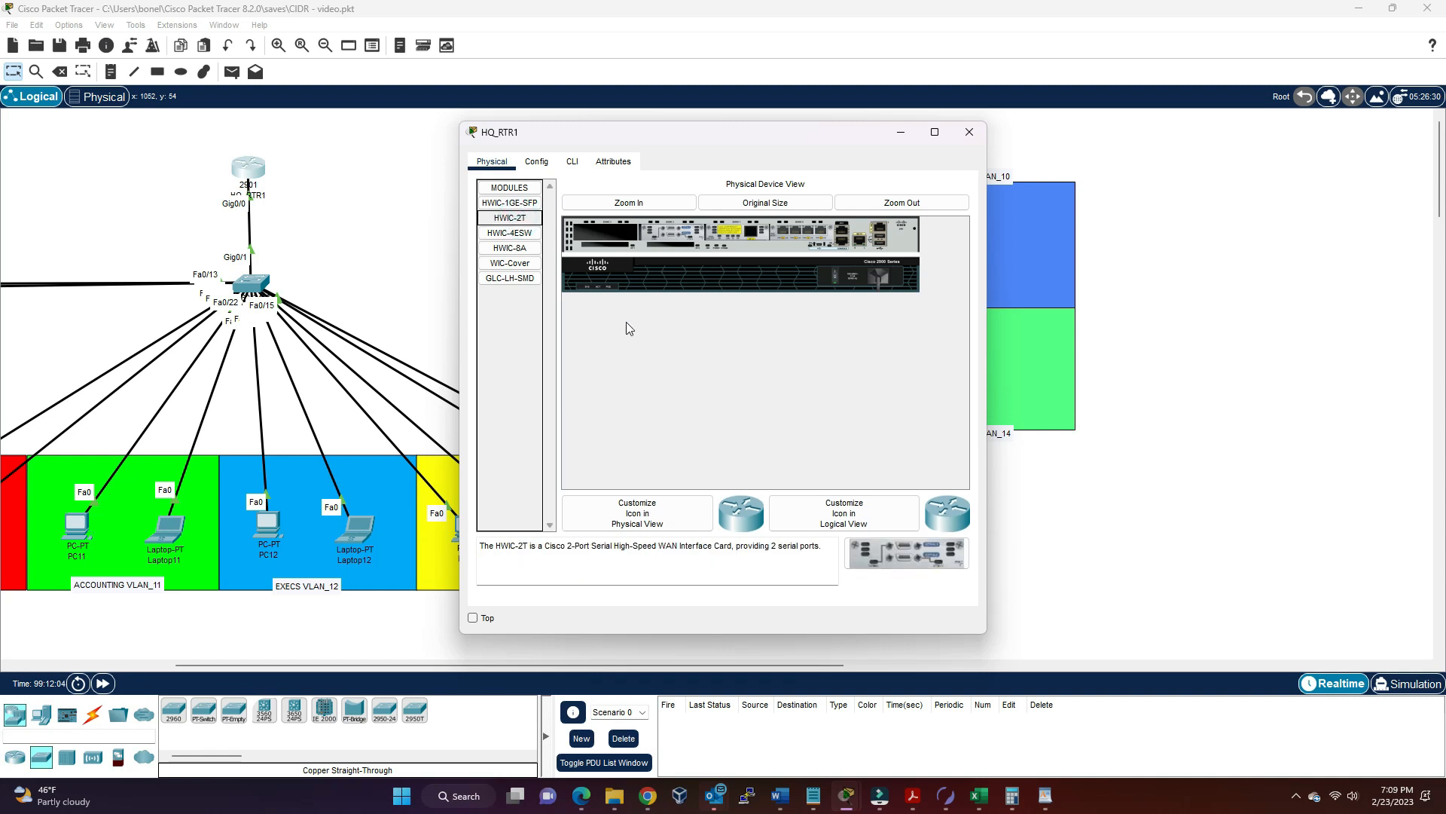
click(647, 205)
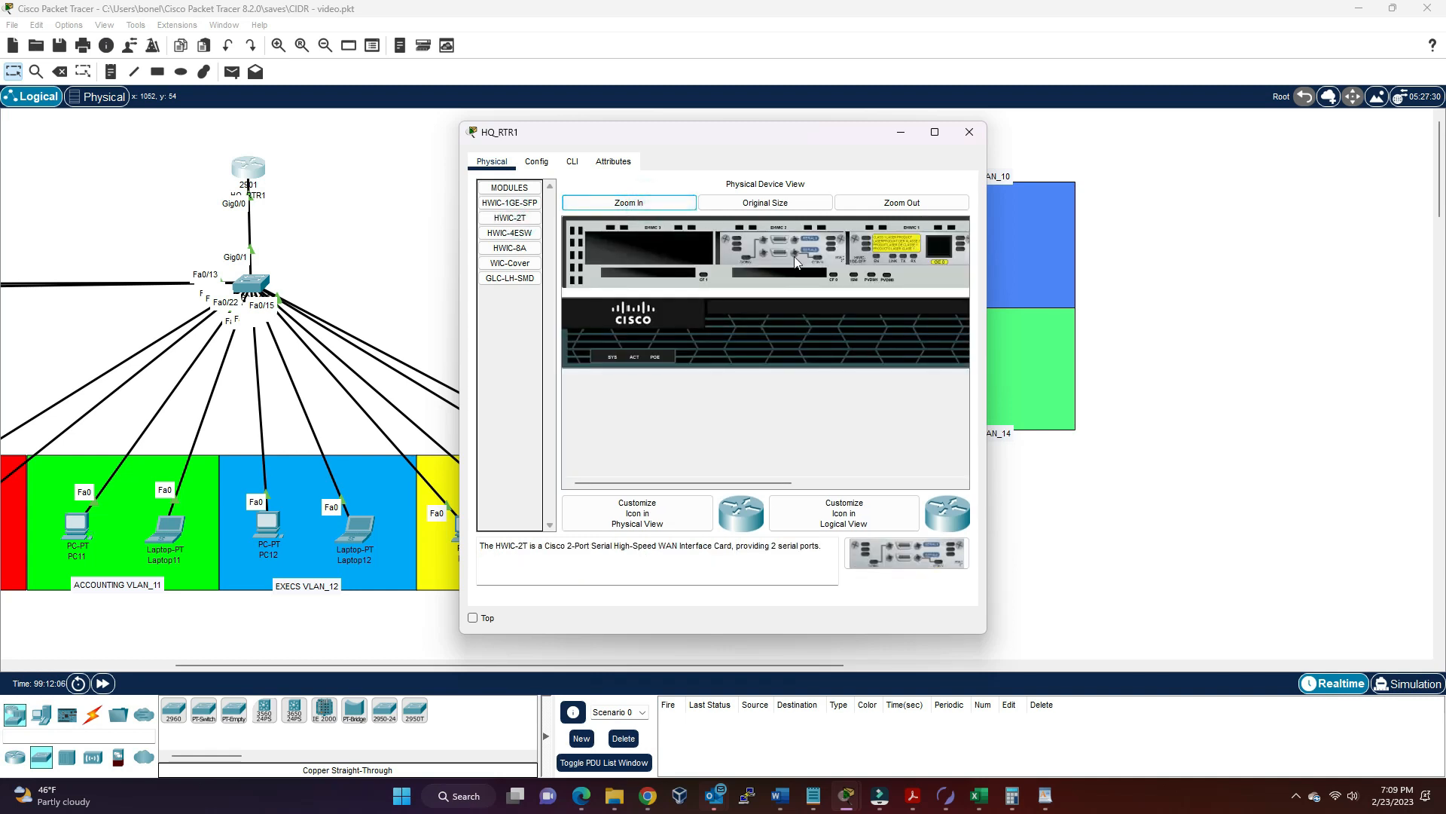
click(970, 133)
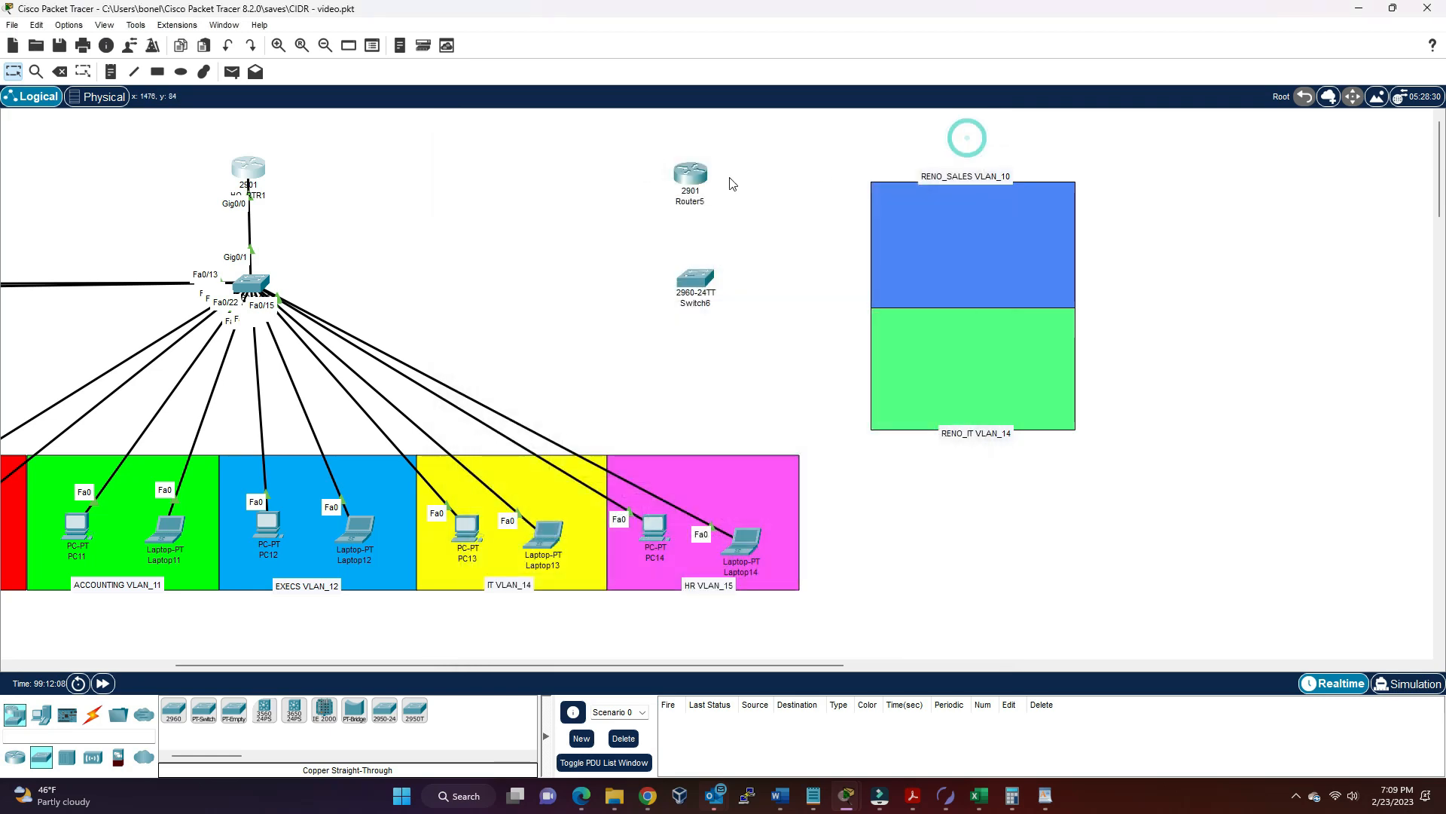
- Power off Router5 and install an HWIC-2T serial module in its slot 0, next to the built-in ports
click(699, 181)
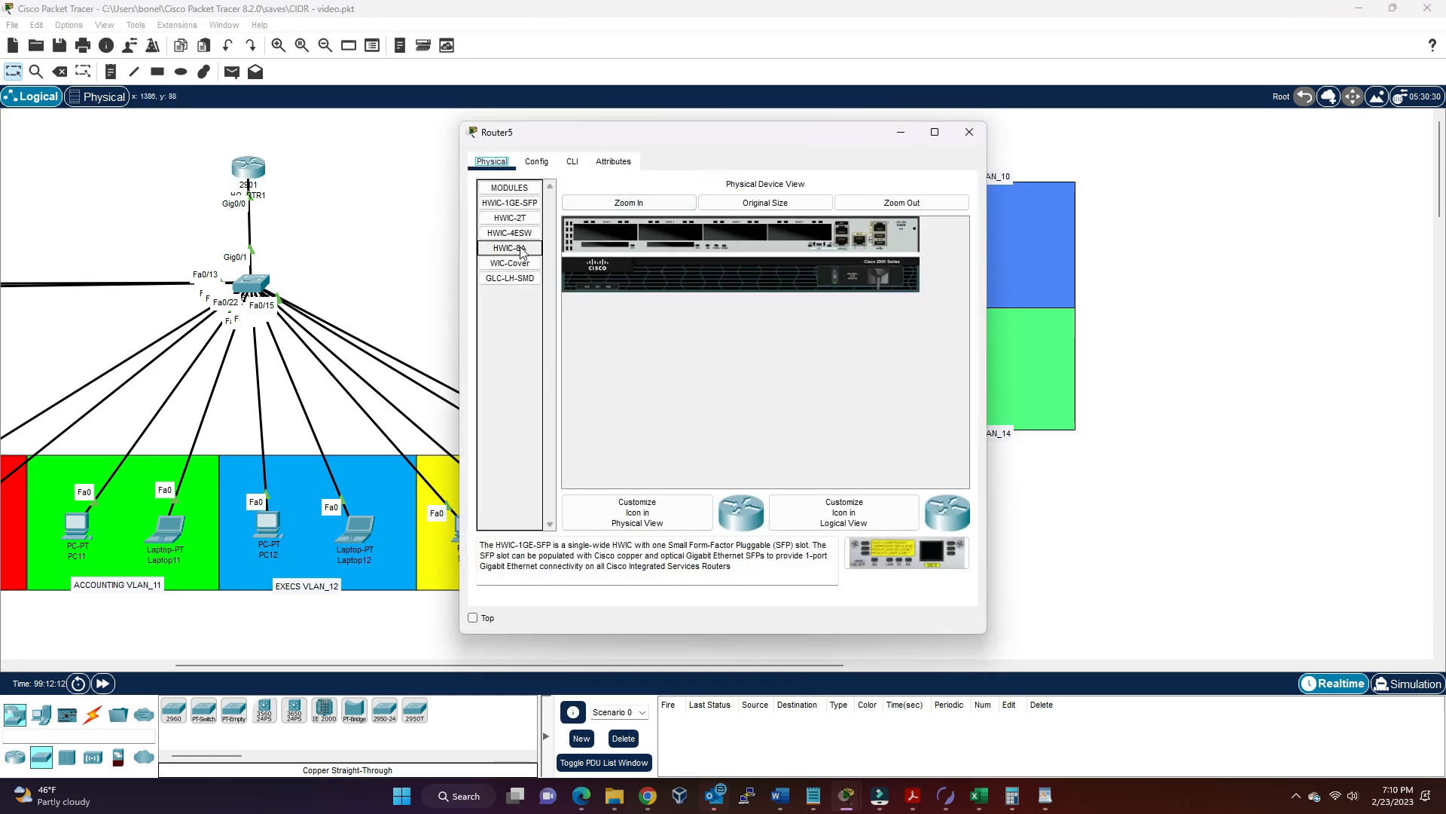
click(530, 219)
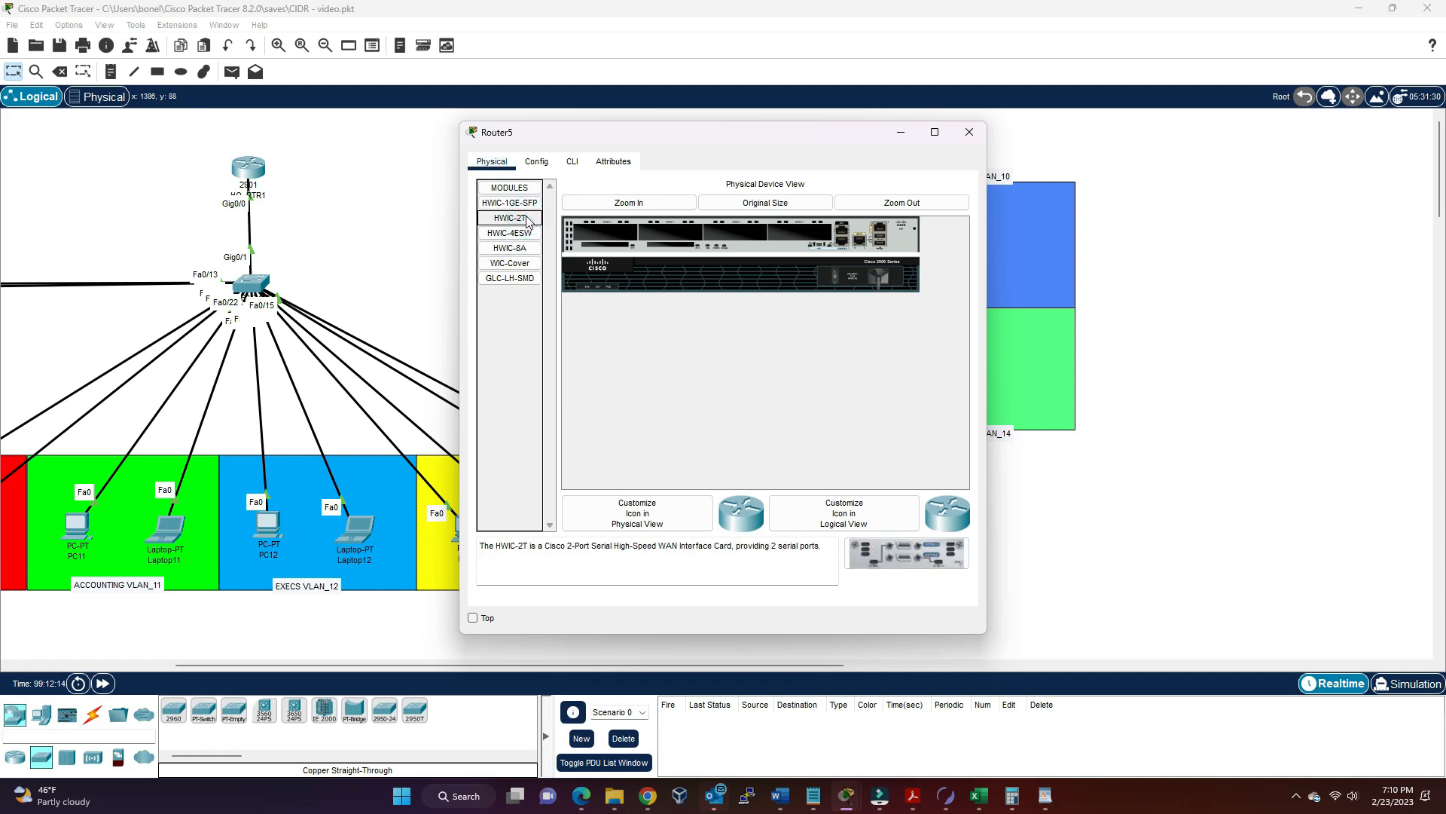
click(633, 203)
drag(655, 482, 822, 482)
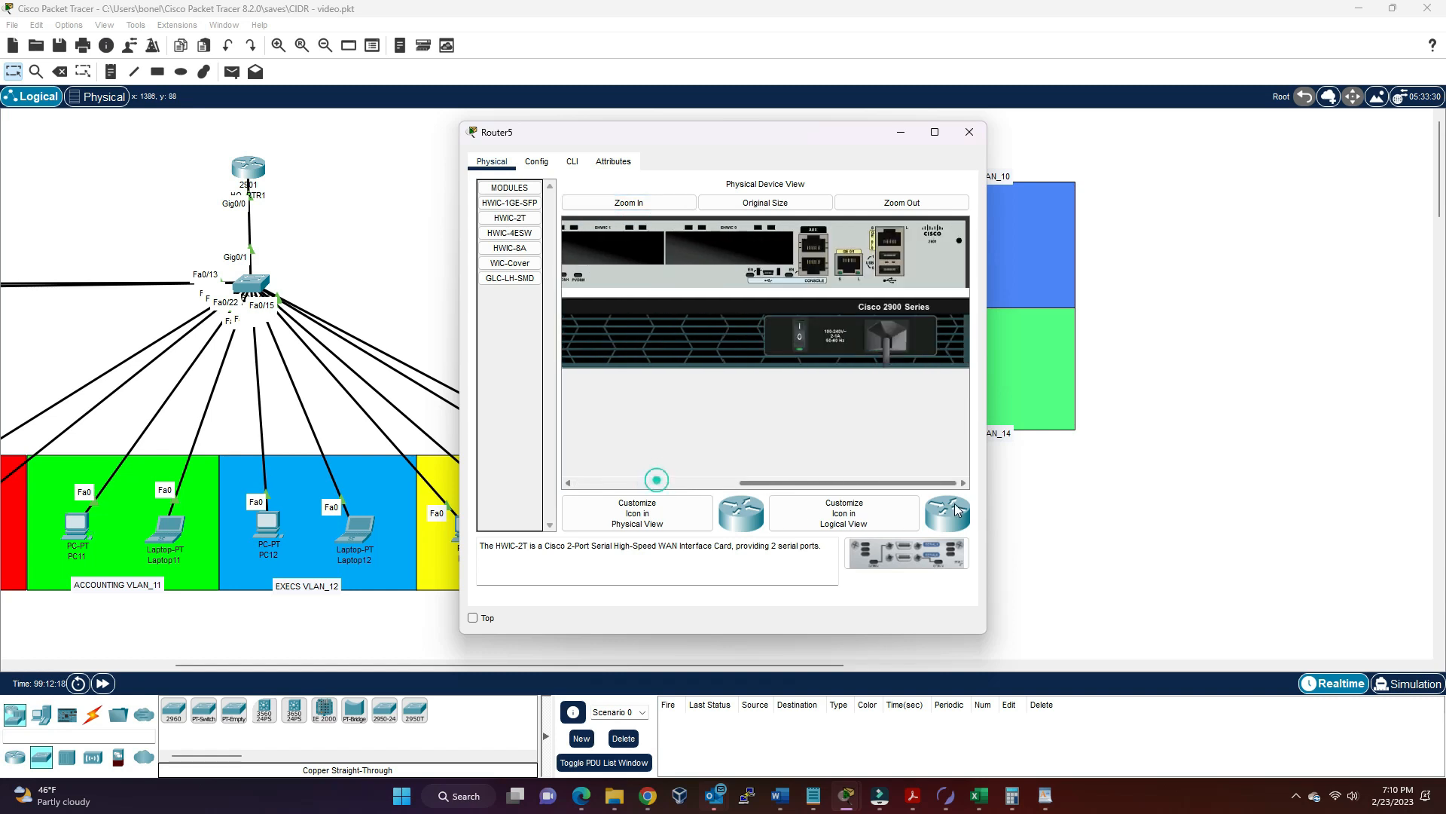
click(803, 331)
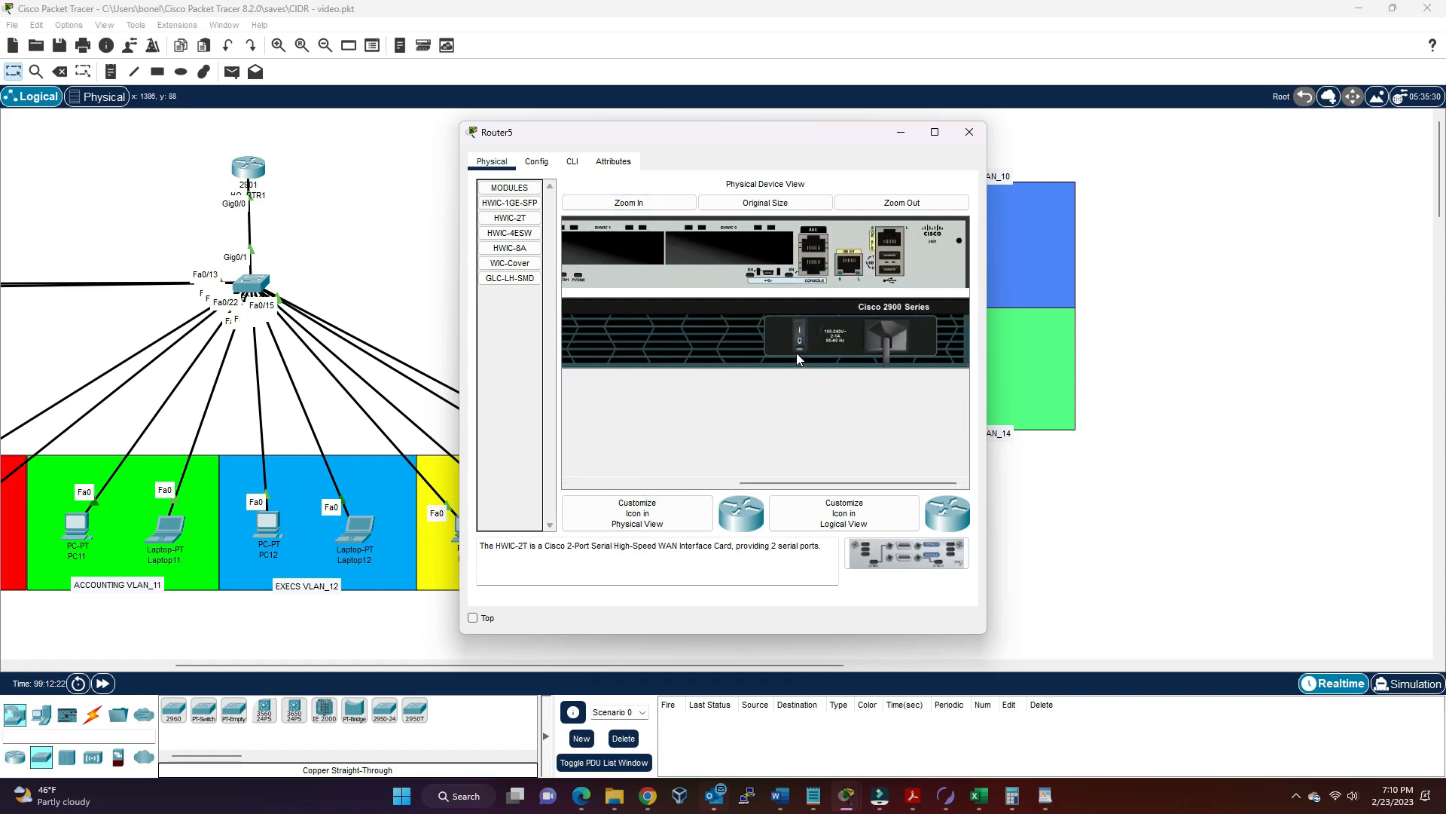
click(510, 218)
drag(510, 220, 746, 250)
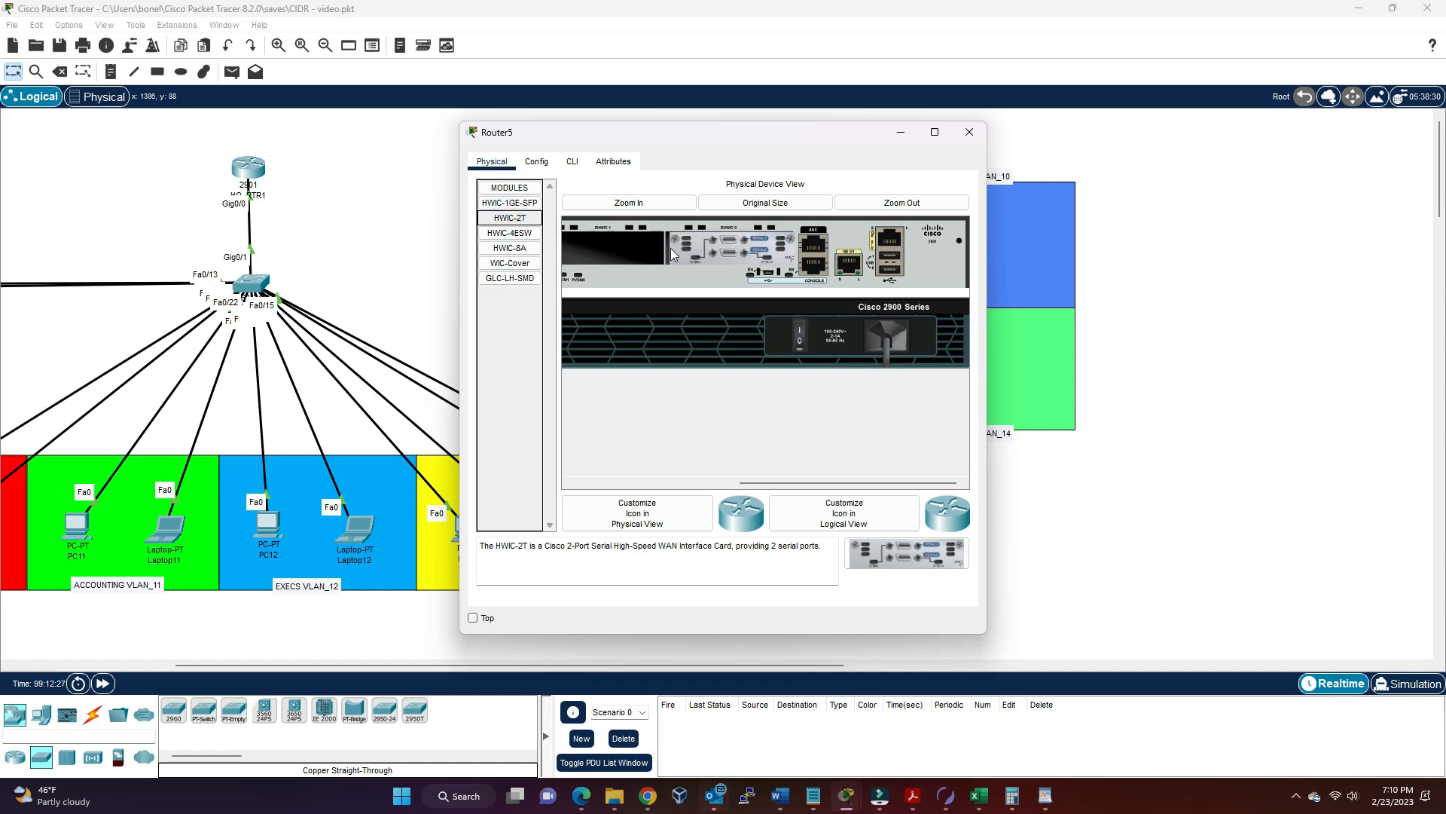
- Install an HWIC-4ESW module in Router5's adjacent slot 1 and power the router back on
drag(510, 232, 614, 254)
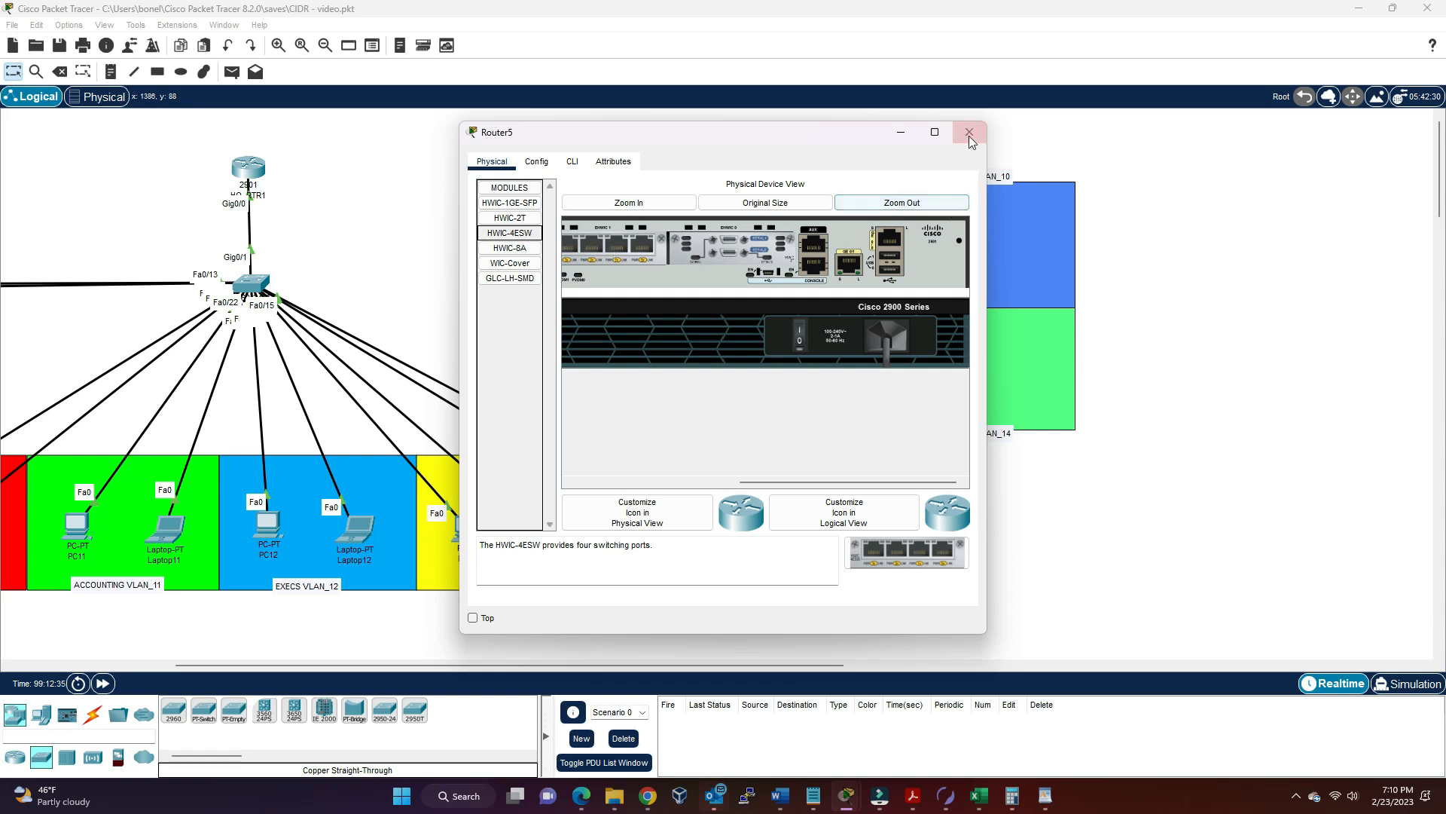
click(802, 334)
click(970, 135)
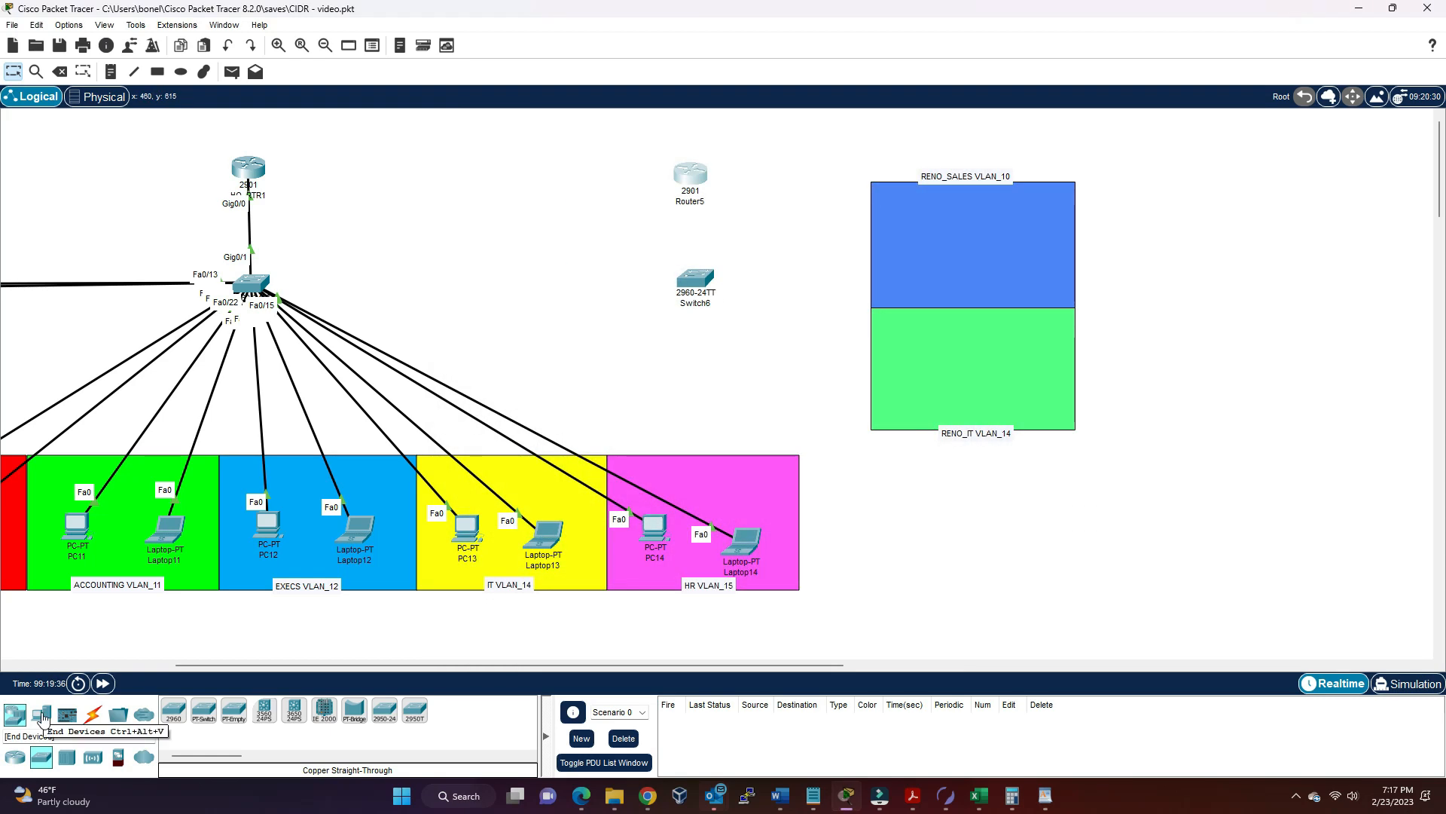
- Place one PC in the RENO_SALES VLAN_10 area and one in the RENO_IT VLAN_14 area
click(41, 716)
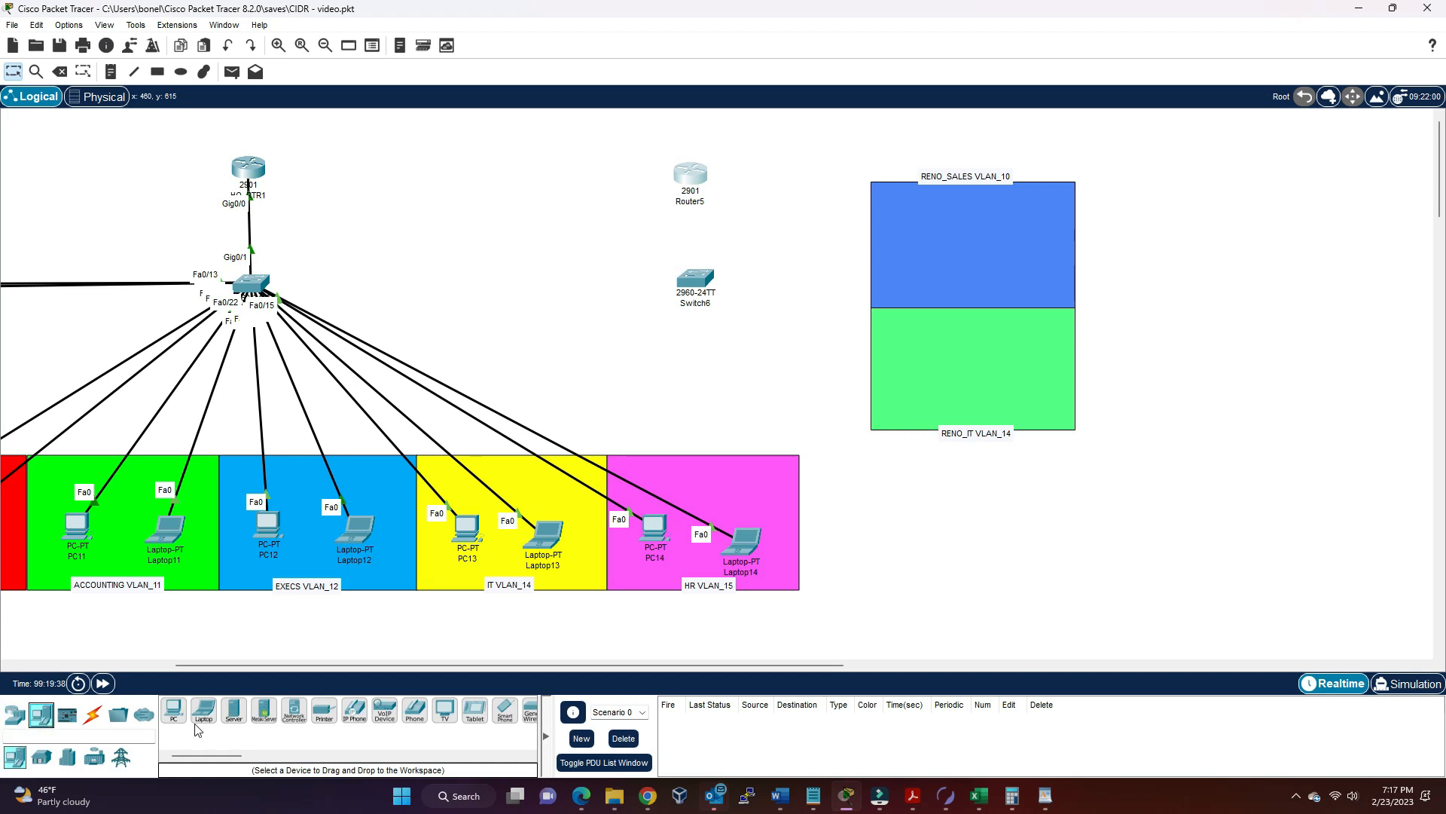
drag(176, 712, 934, 240)
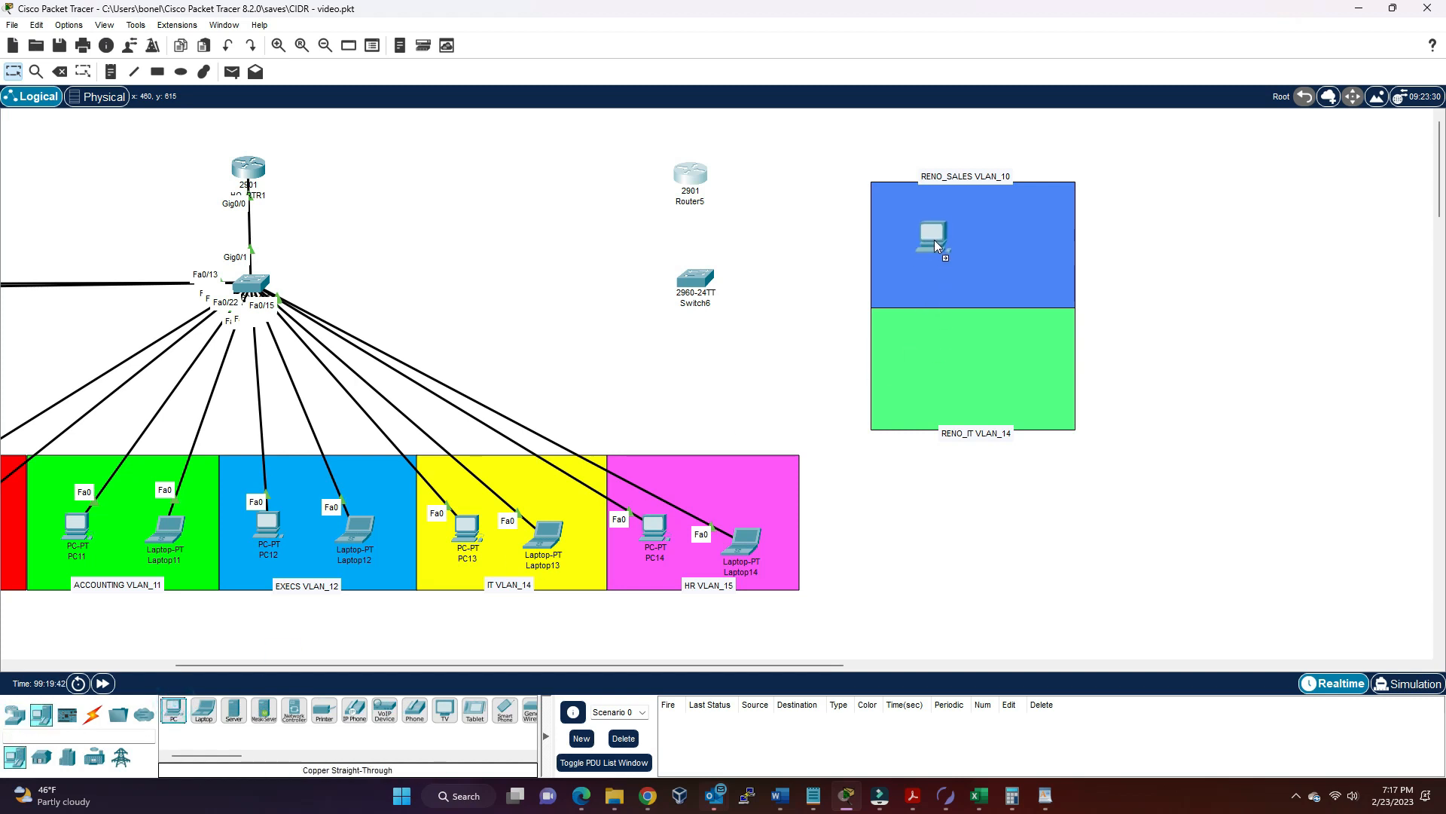
click(975, 228)
click(173, 710)
click(970, 354)
- Connect the RENO_IT PC's FastEthernet0 port to FastEthernet0/24 on Switch6 with a copper straight-through cable
click(91, 713)
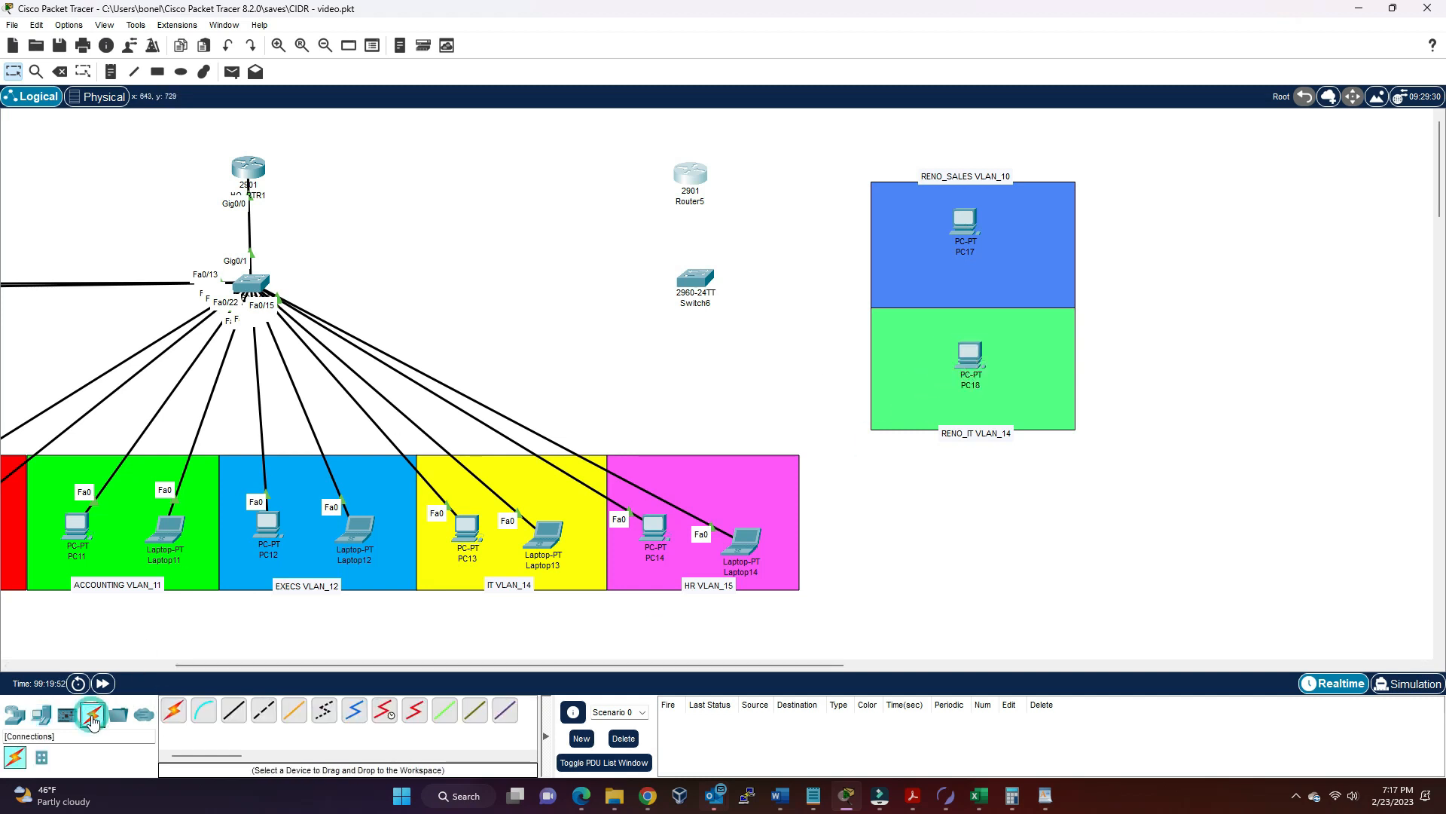
click(234, 710)
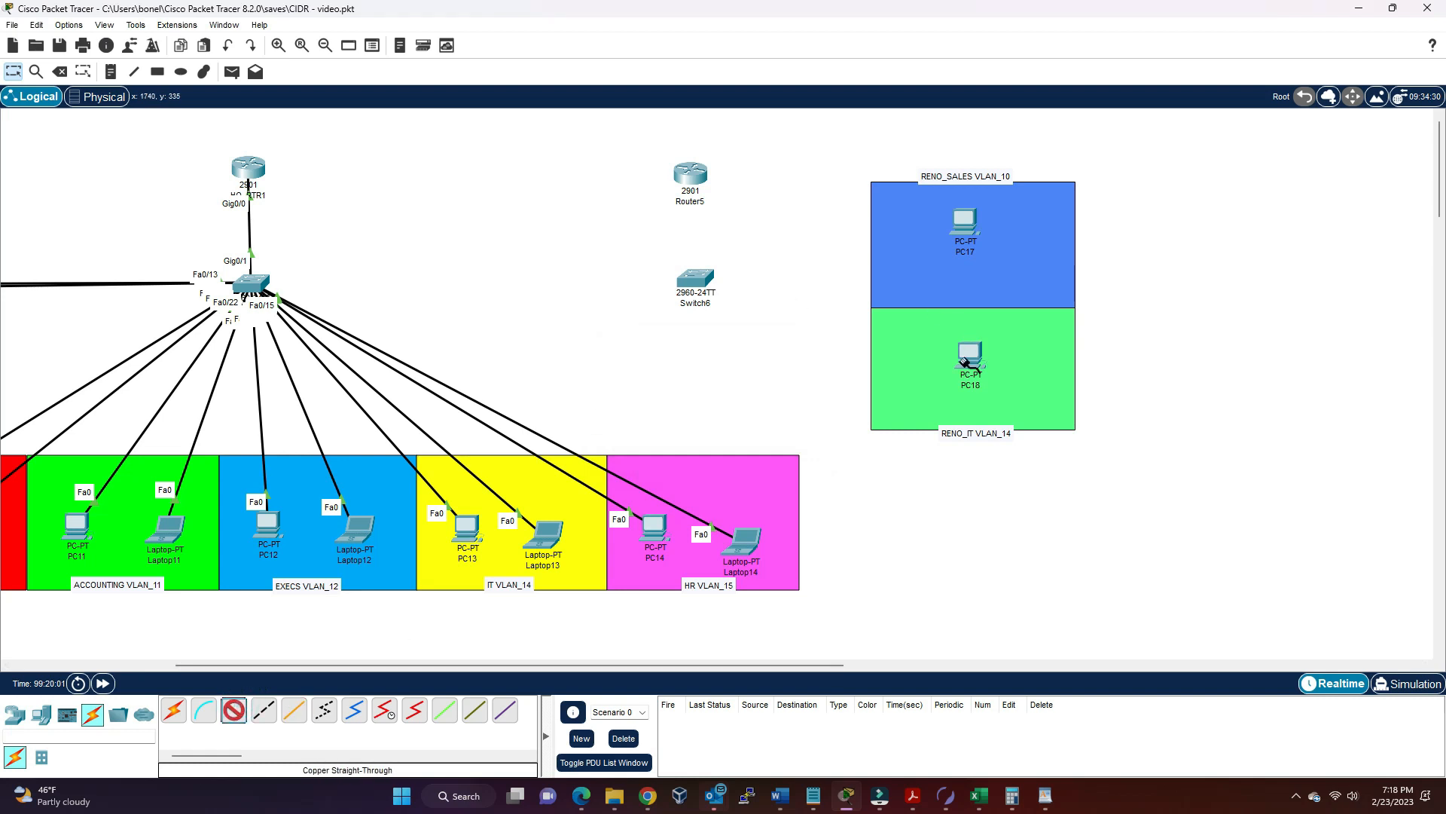
click(967, 369)
click(1010, 421)
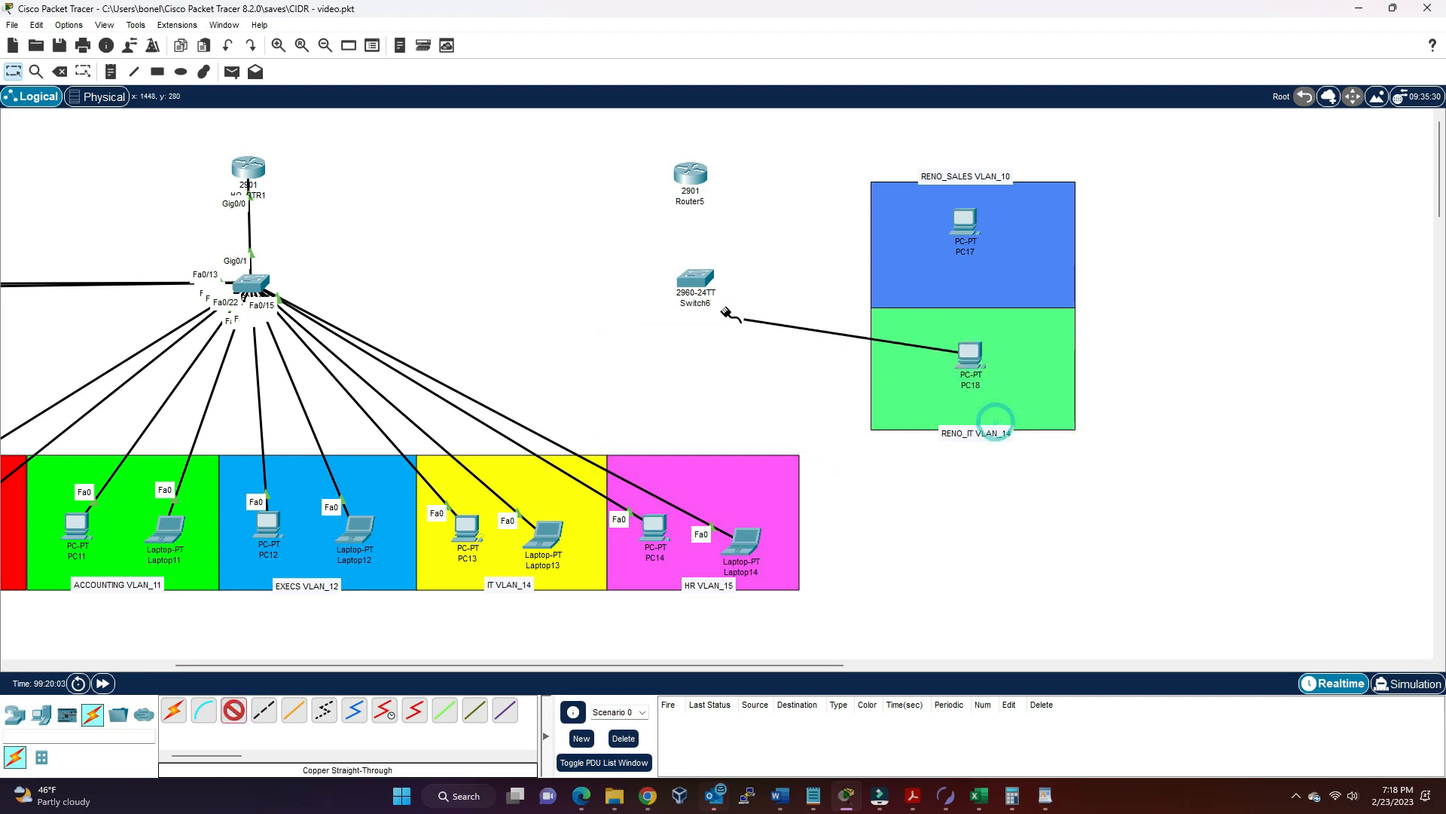
click(705, 283)
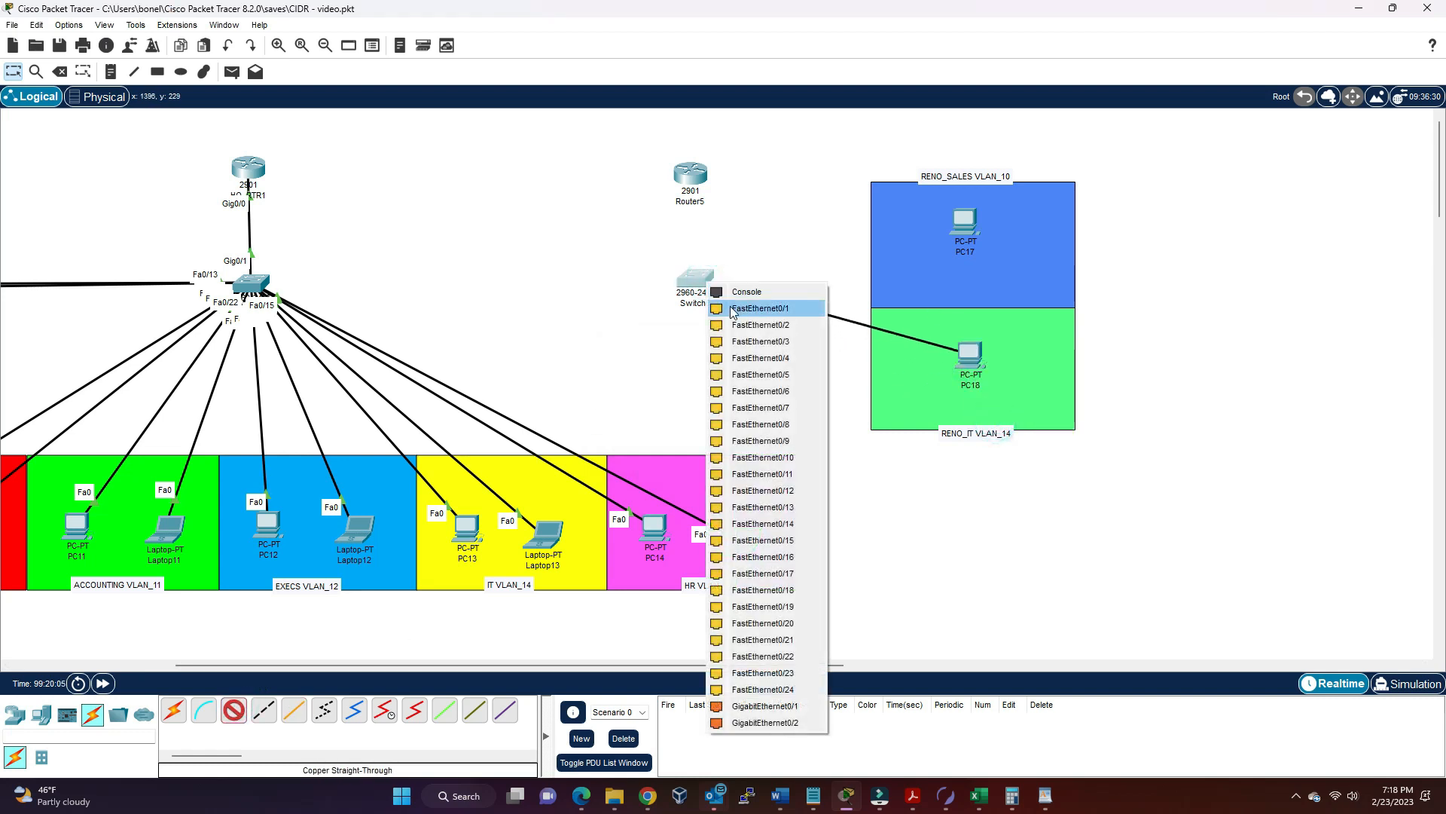
click(751, 690)
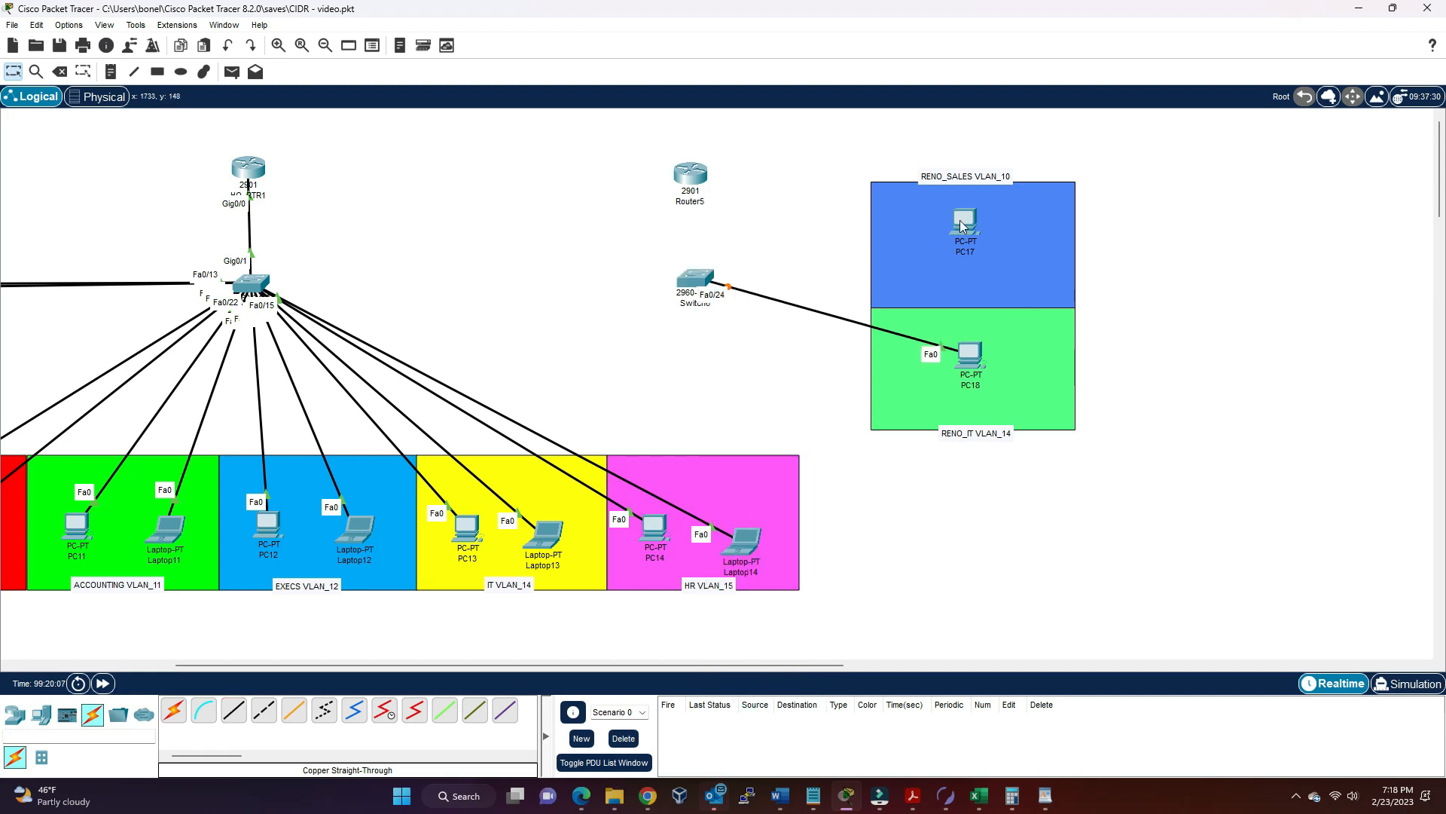
- Connect the RENO_SALES PC's FastEthernet0 port to FastEthernet0/23 on Switch6 with a copper straight-through cable
click(233, 711)
click(961, 219)
click(979, 277)
click(694, 280)
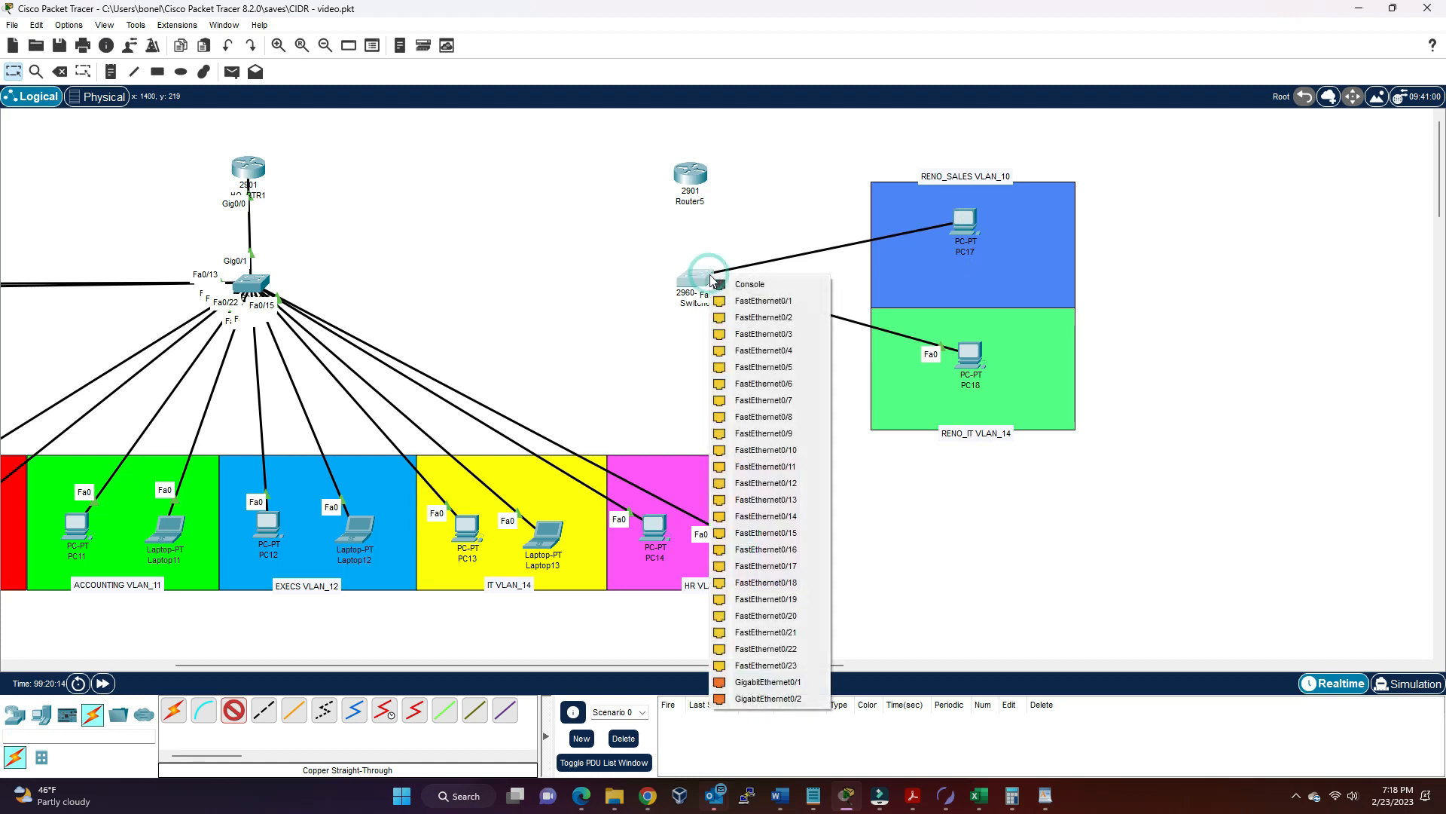
click(791, 669)
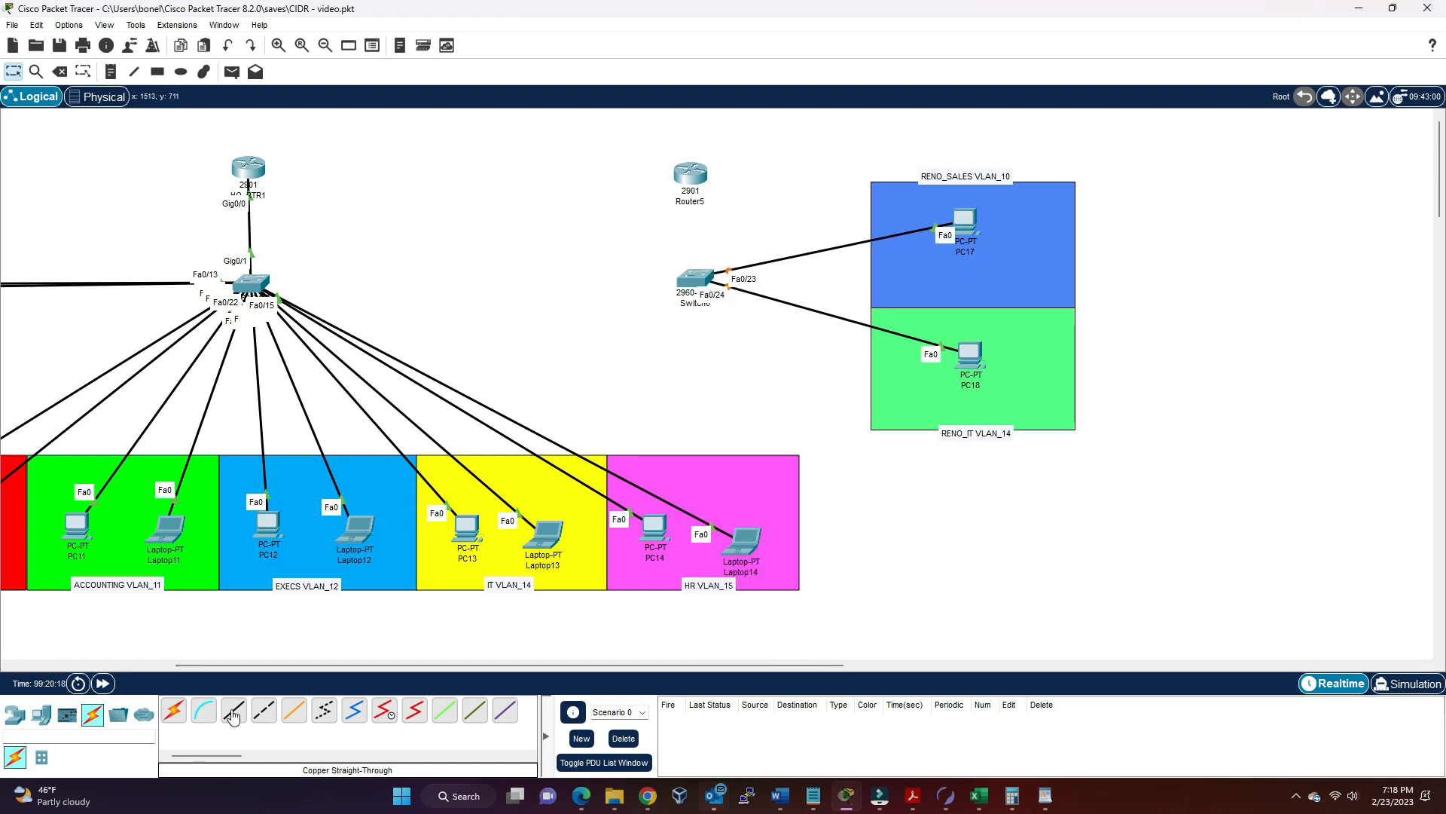
- Connect GigabitEthernet0/1 on Switch6 to GigabitEthernet0/0 on Router5 with a copper straight-through cable
click(694, 281)
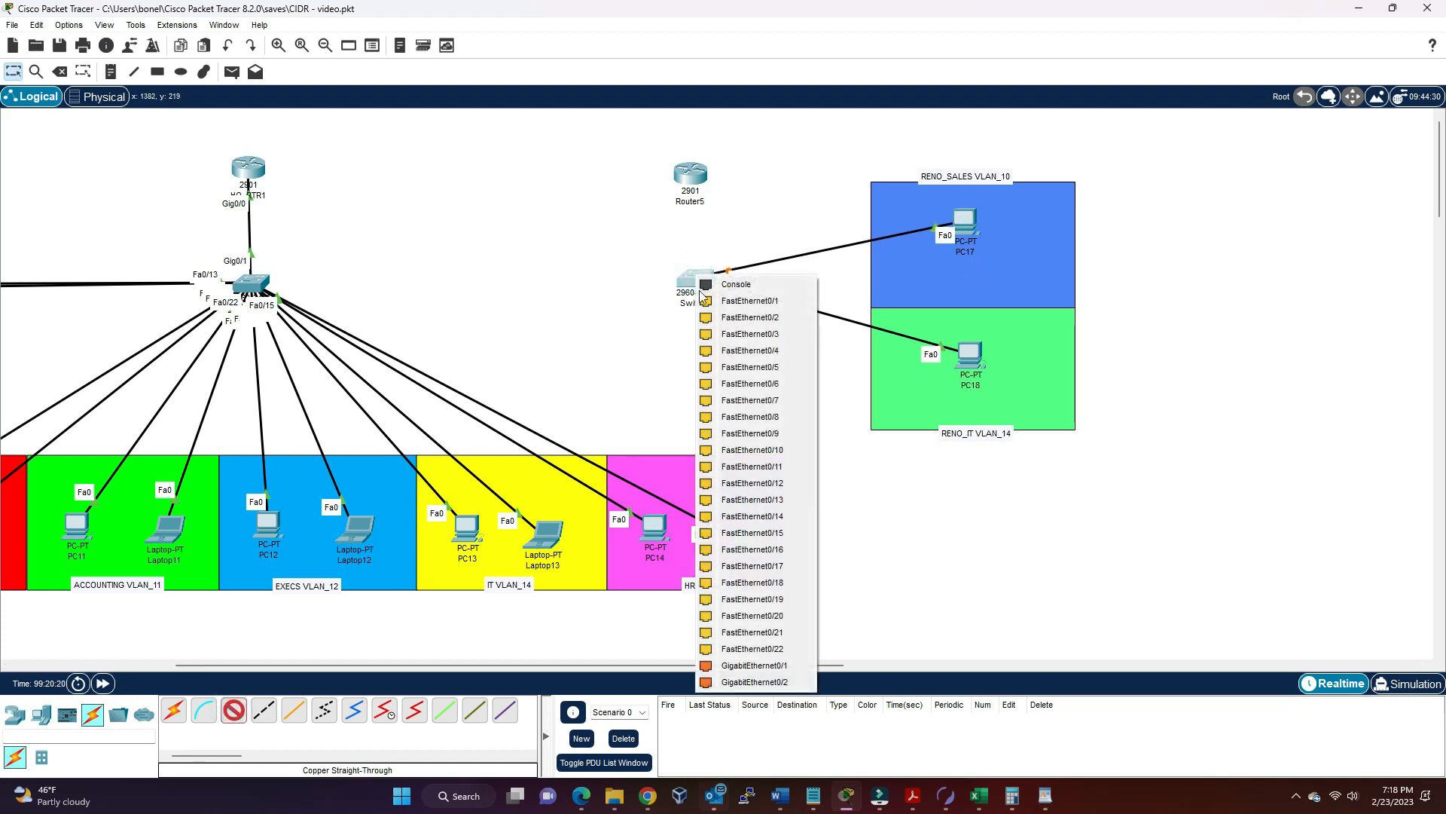
click(738, 662)
click(691, 177)
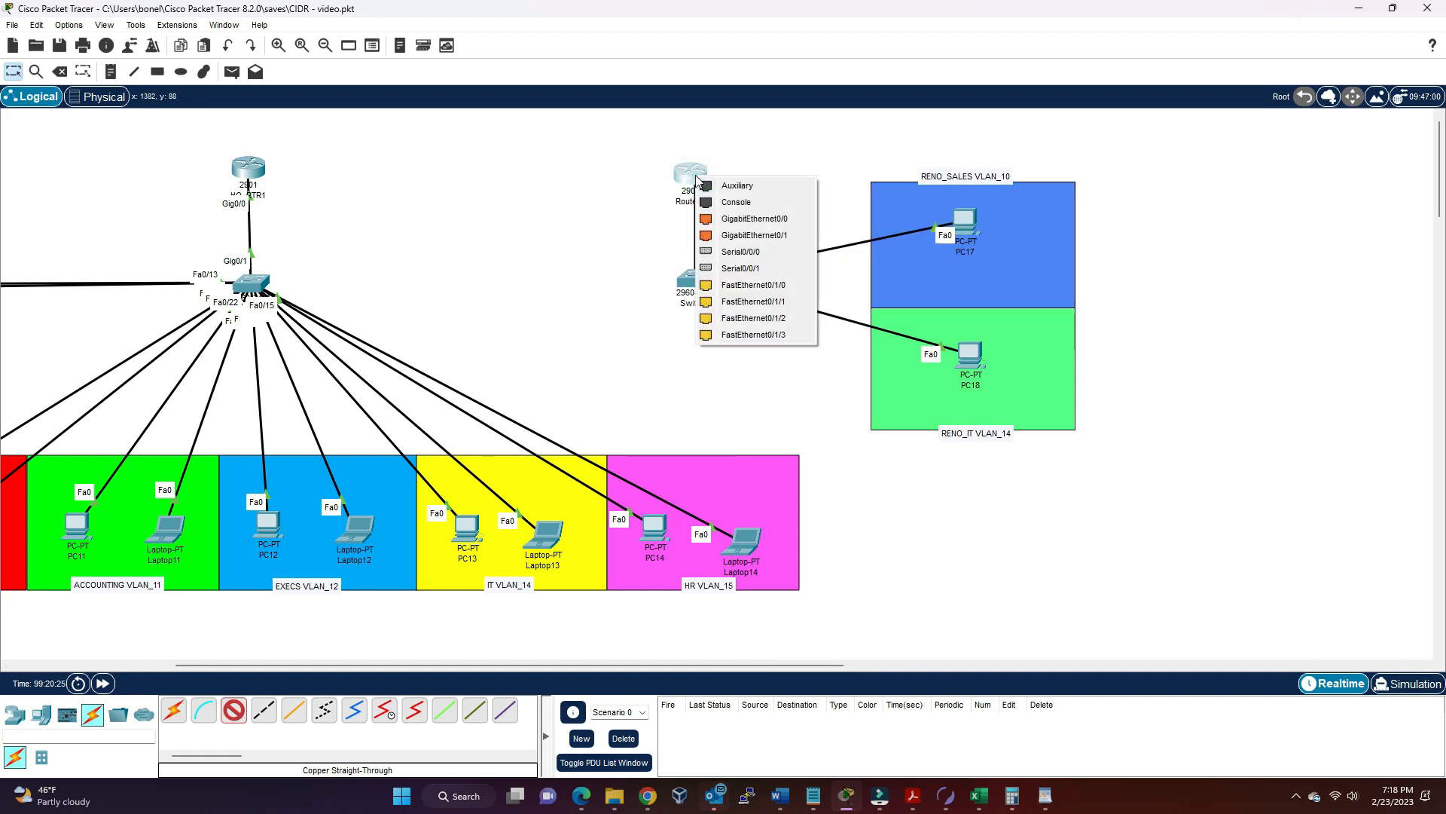
click(710, 218)
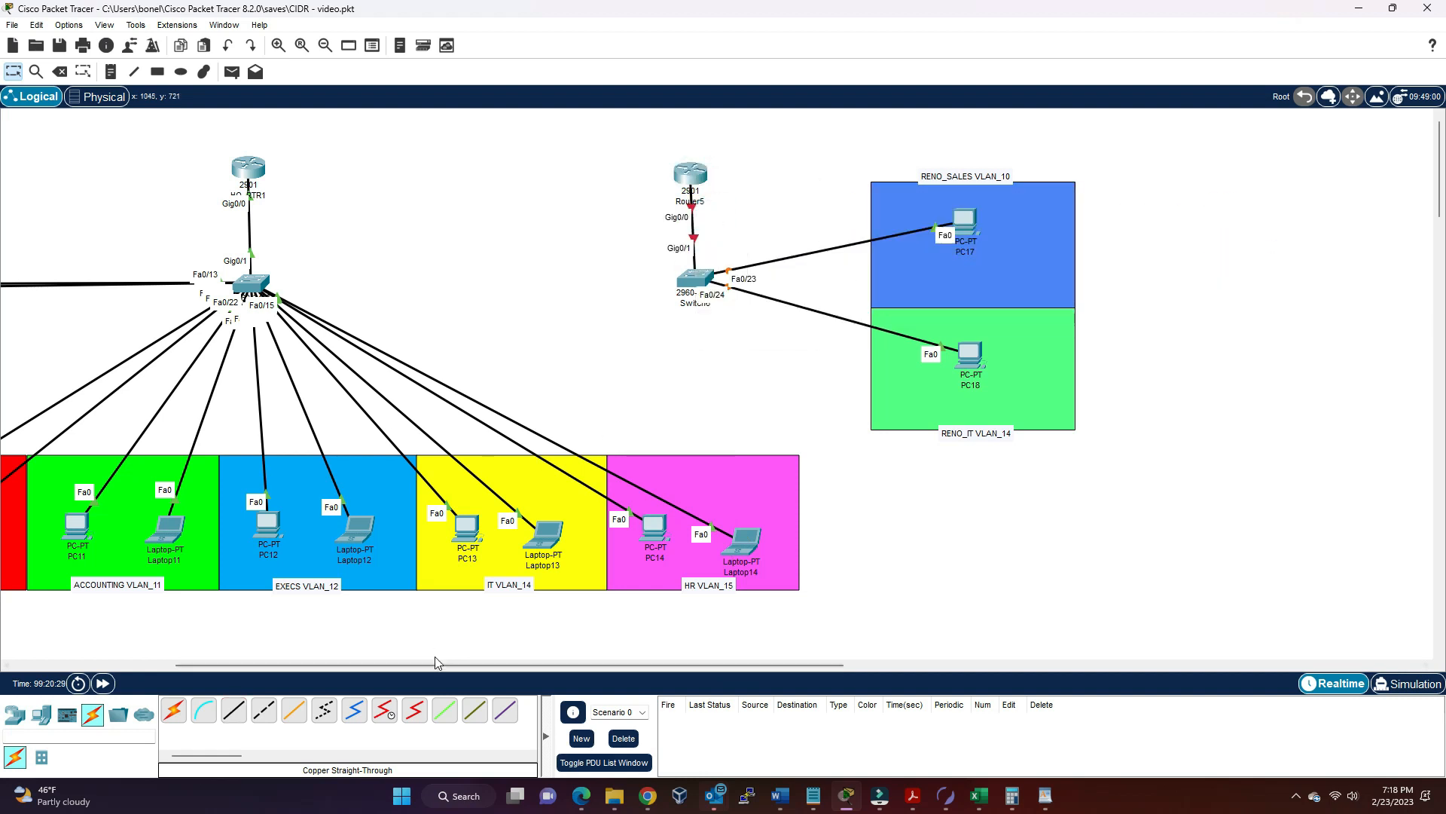
- Connect Serial0/2/0 on the HQ router to Serial0/0/0 on Router5 with a Serial DCE cable
click(383, 711)
click(253, 167)
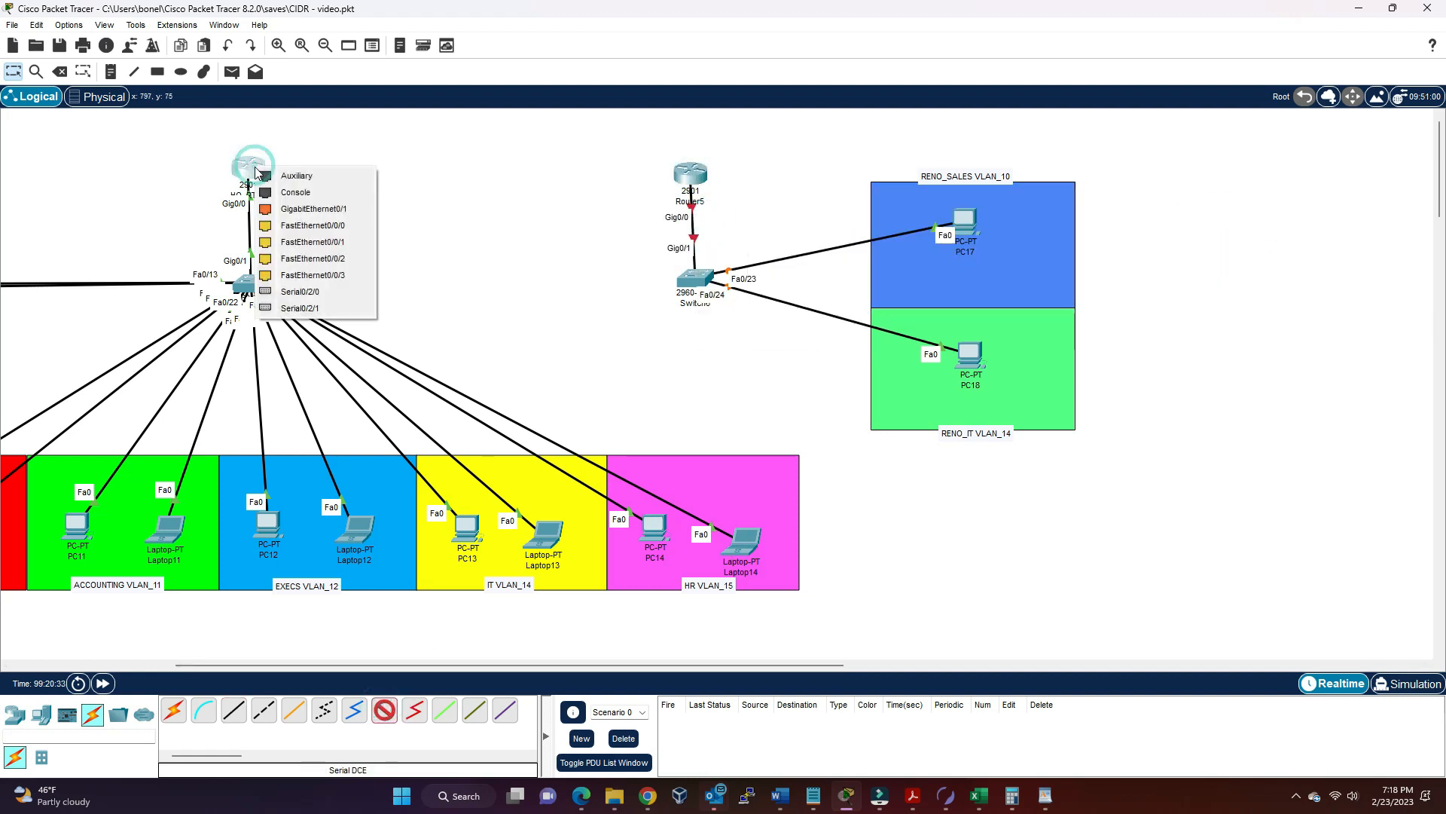
click(310, 292)
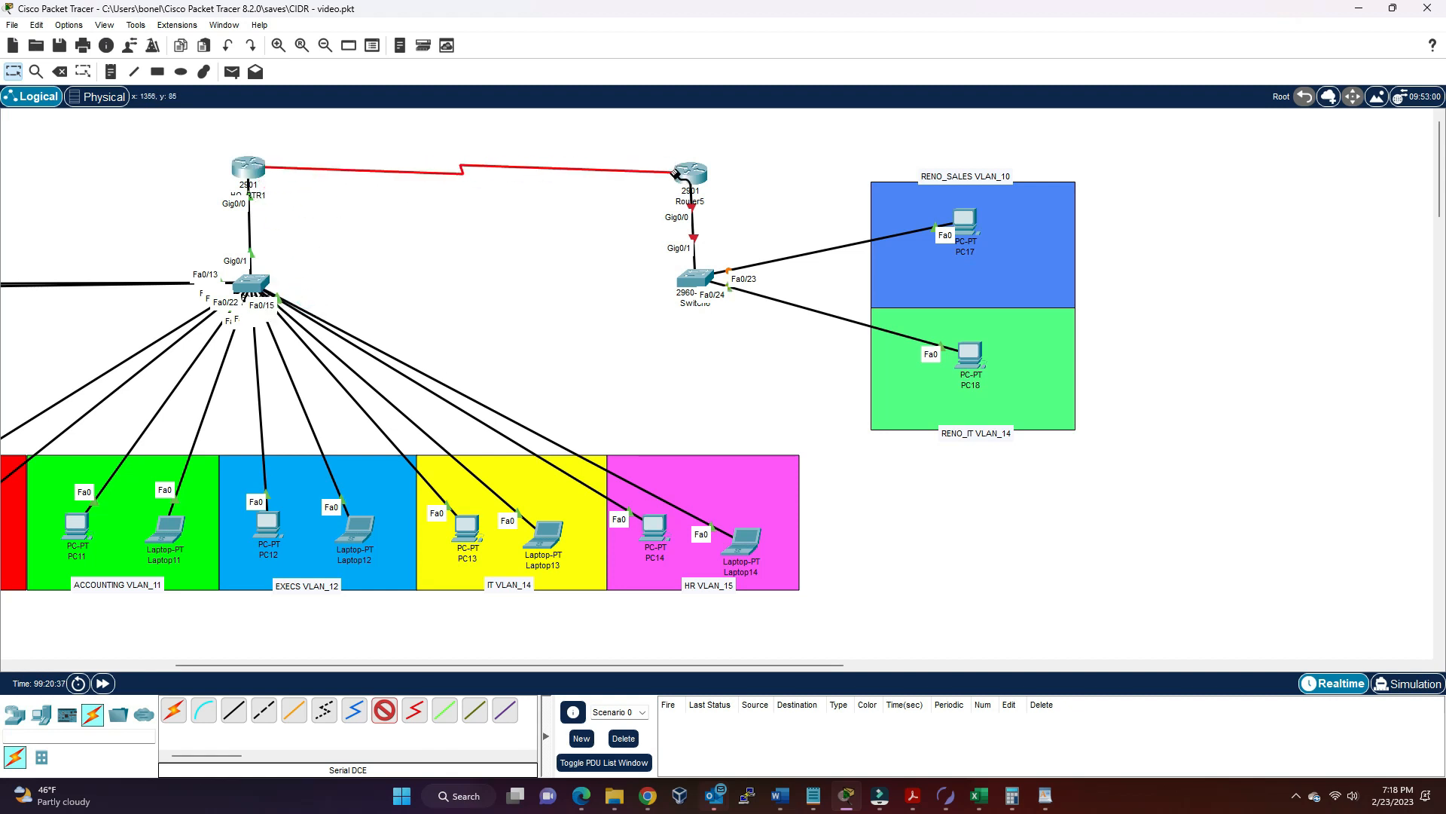
click(680, 174)
click(731, 232)
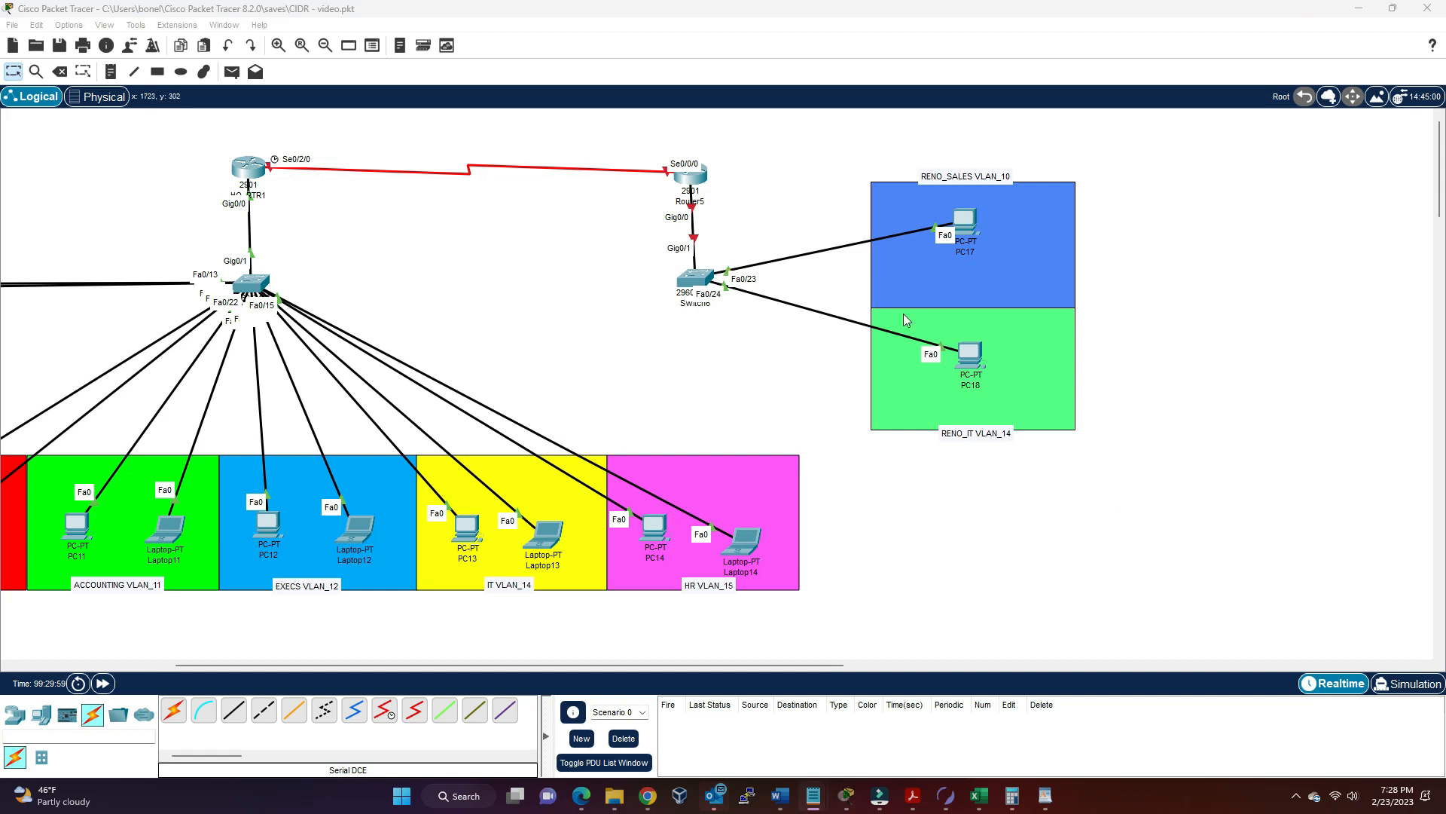
- Set Switch6's hostname to RENO_SW1 and disable IP domain lookup in its command line
click(698, 285)
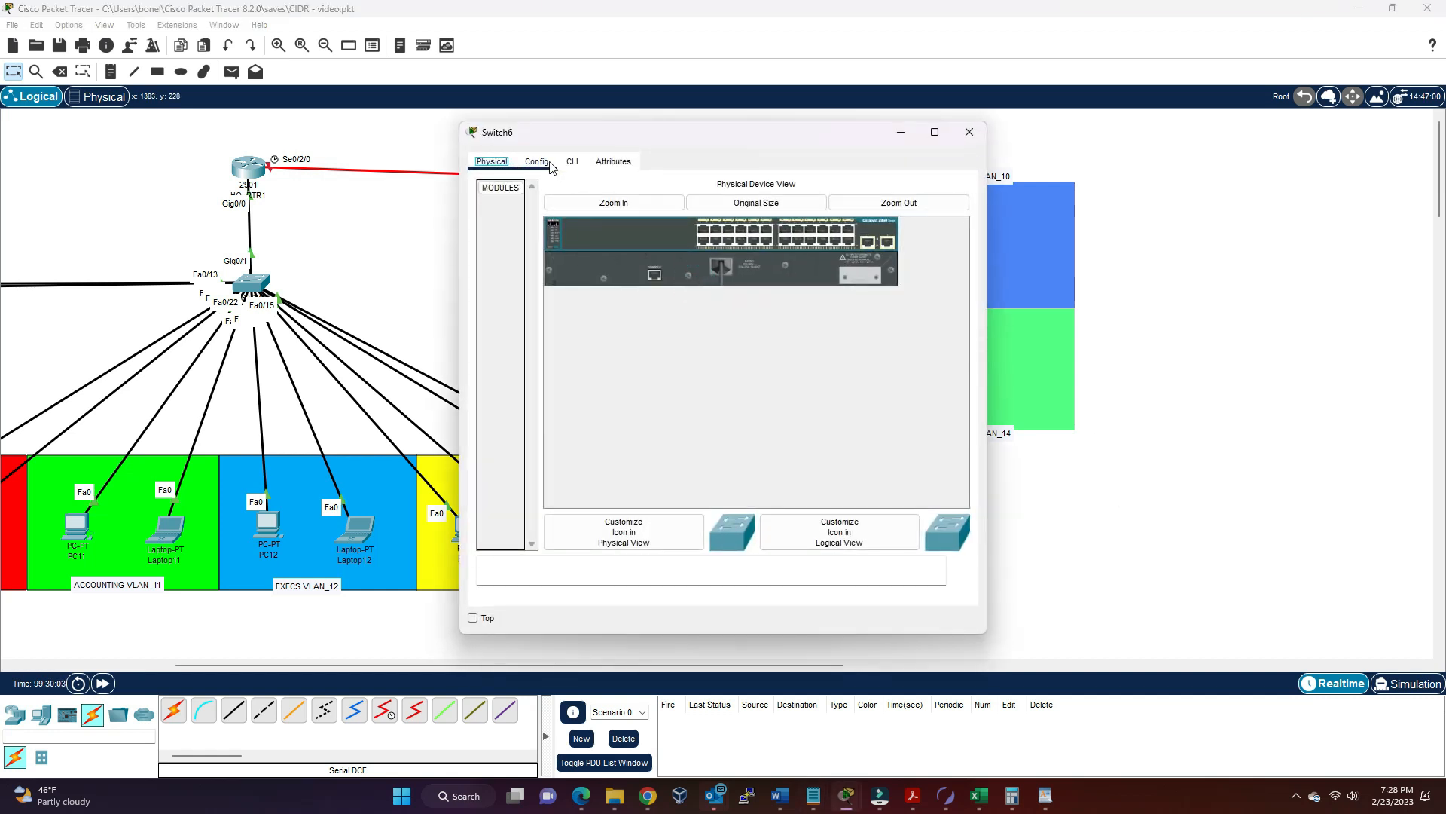
click(573, 161)
text(en)
key(Return)
text(conf t)
key(Return)
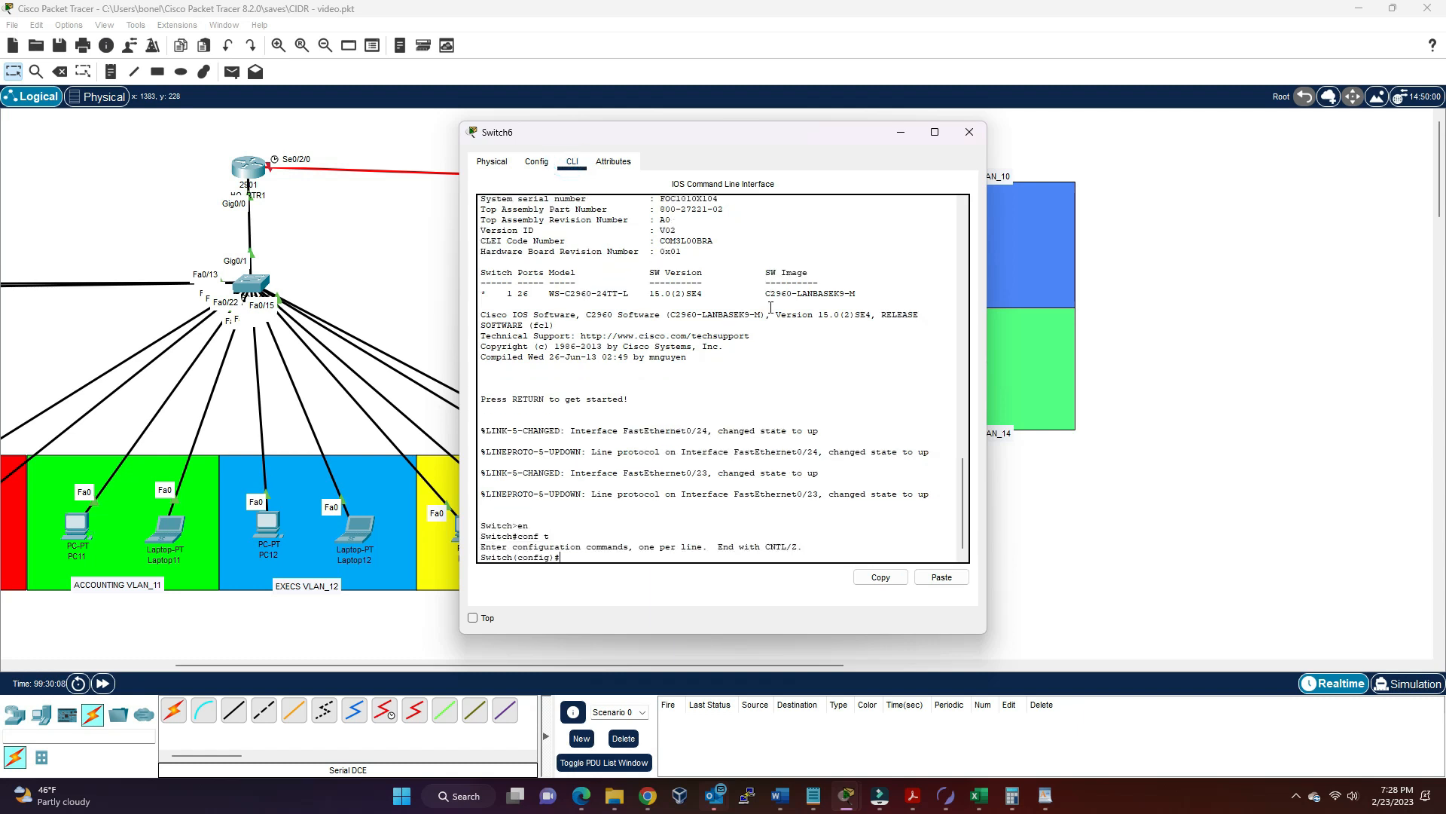
text(hostname RENO_SW1)
key(Return)
text(no ip domain-loo)
key(Tab)
key(Return)
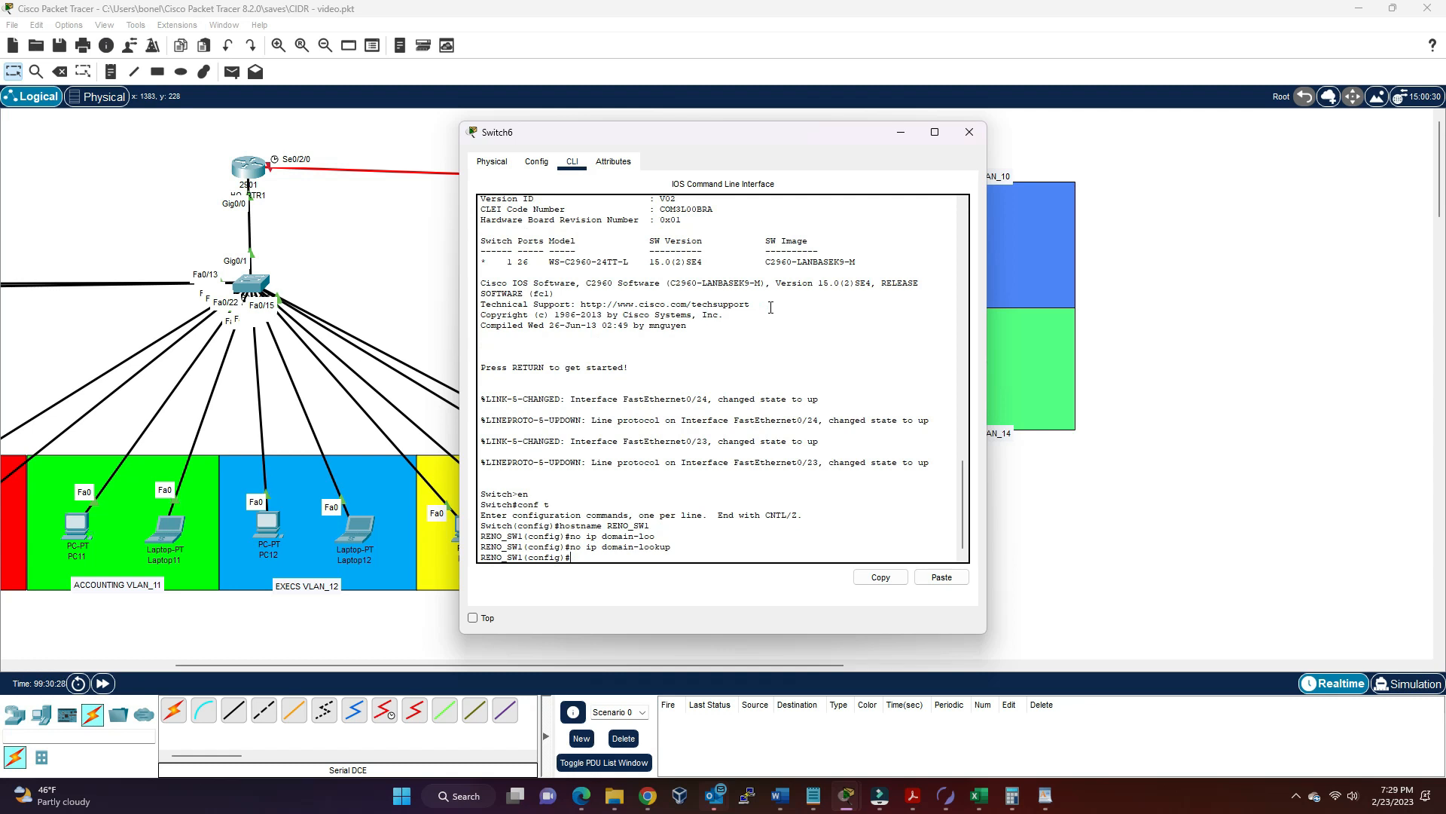
- Create VLAN 10 on RENO_SW1 and name it RENO_SALES
drag(717, 136, 655, 140)
text(vlan)
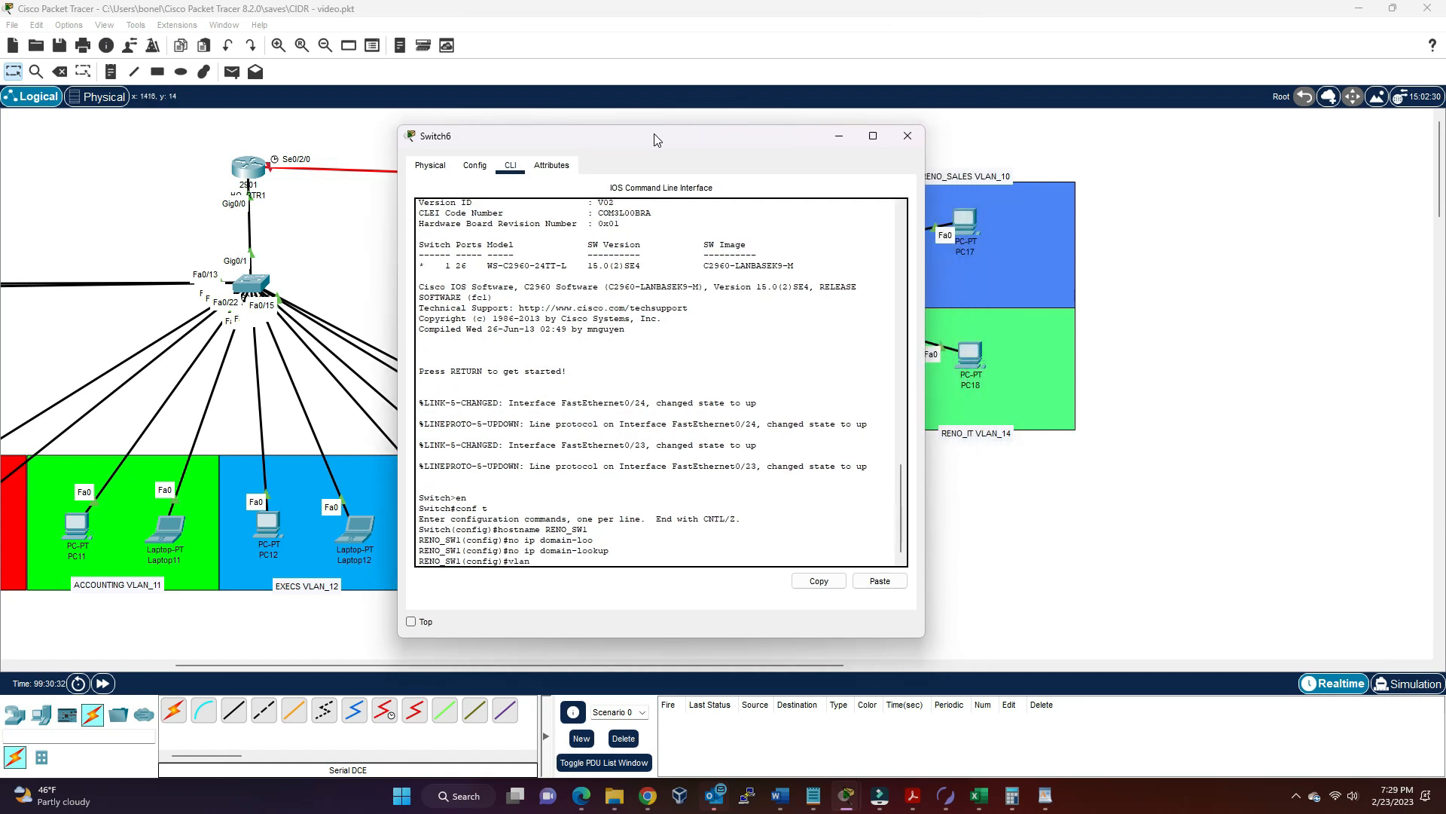
text( 10)
key(Return)
text(name)
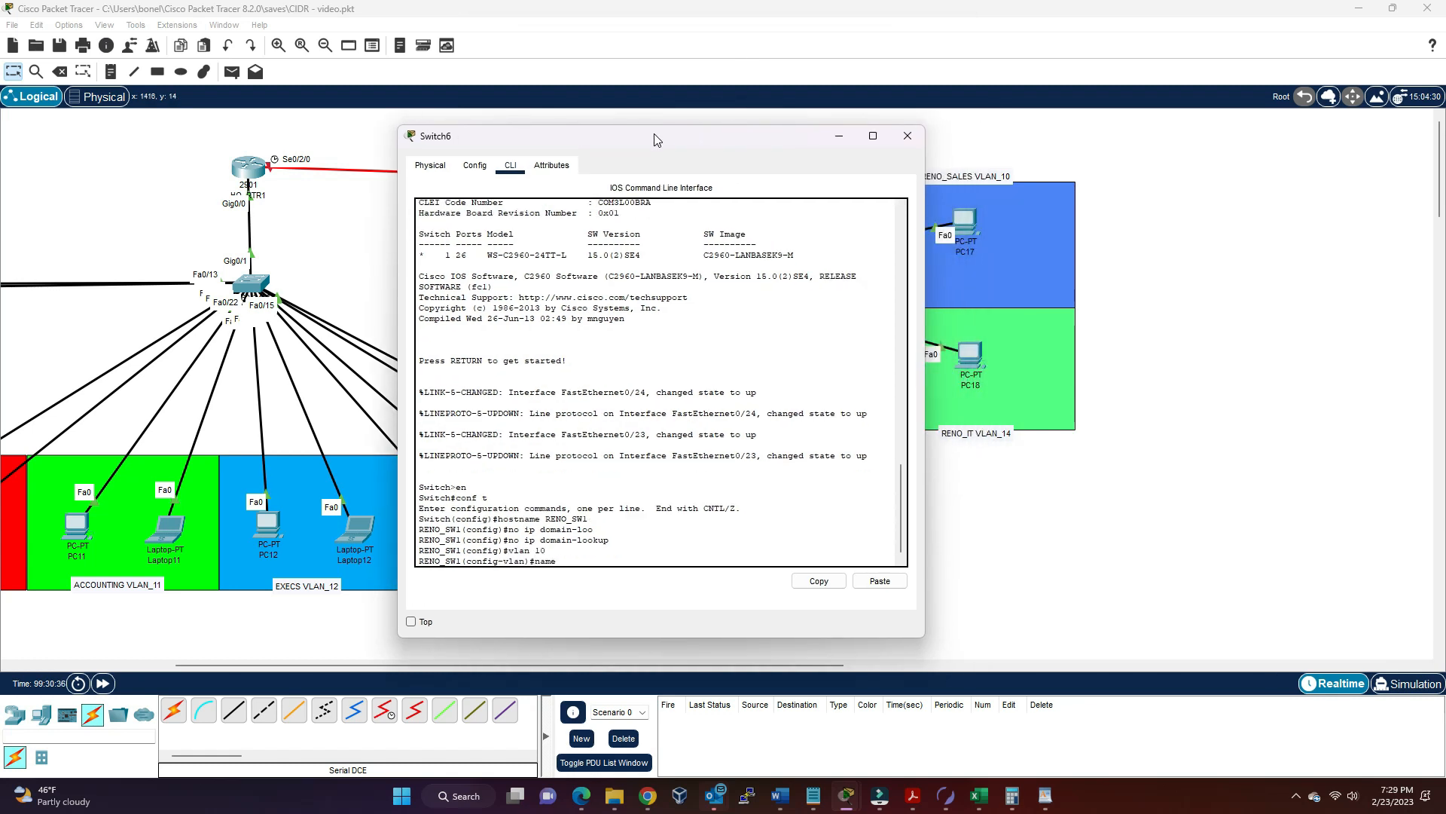
text( RENO_SALES)
key(Return)
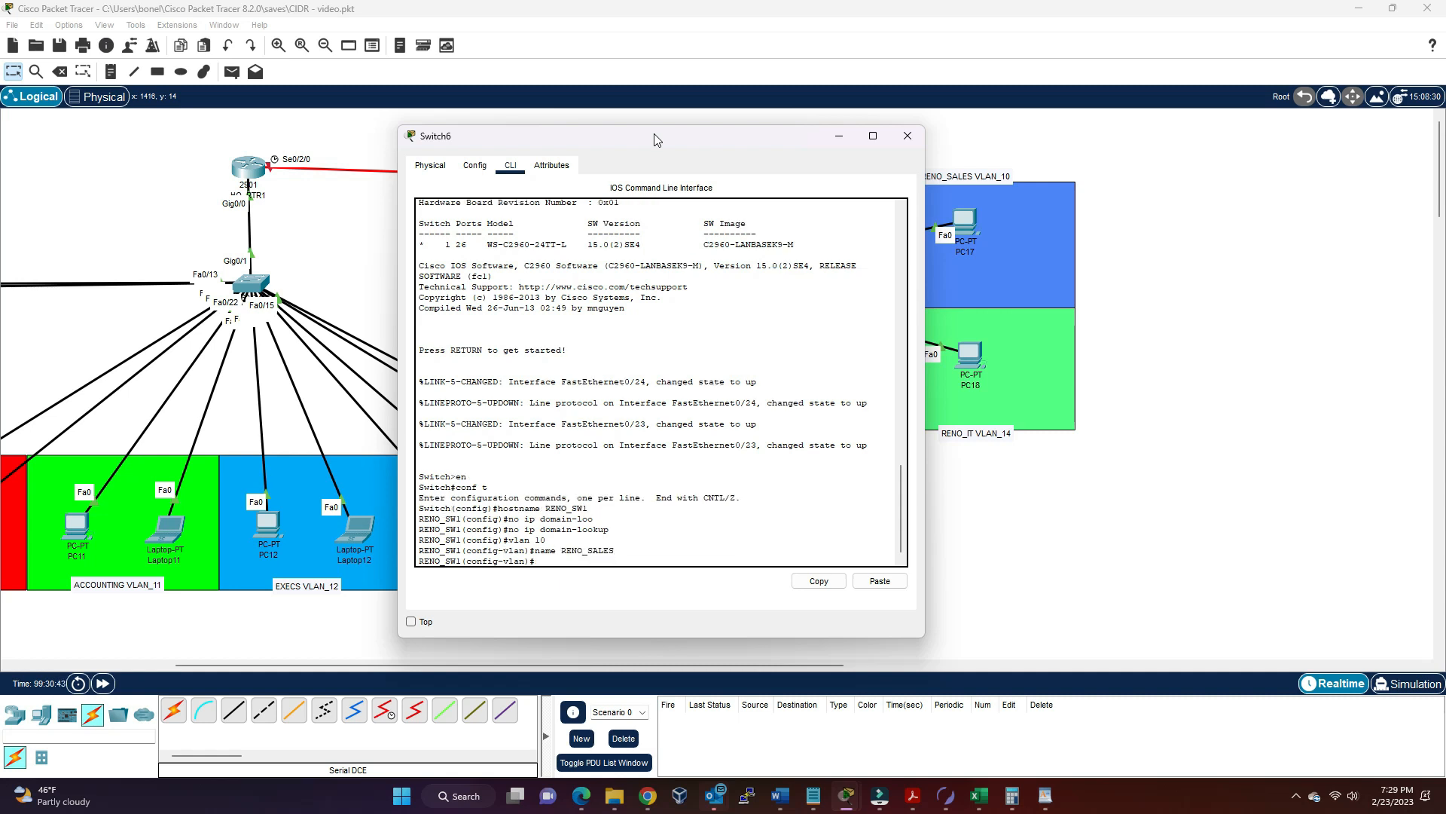
- Create VLAN 14 on RENO_SW1 and name it RENO_IT
text(vlan 14)
key(Return)
text(name RENO_SALES)
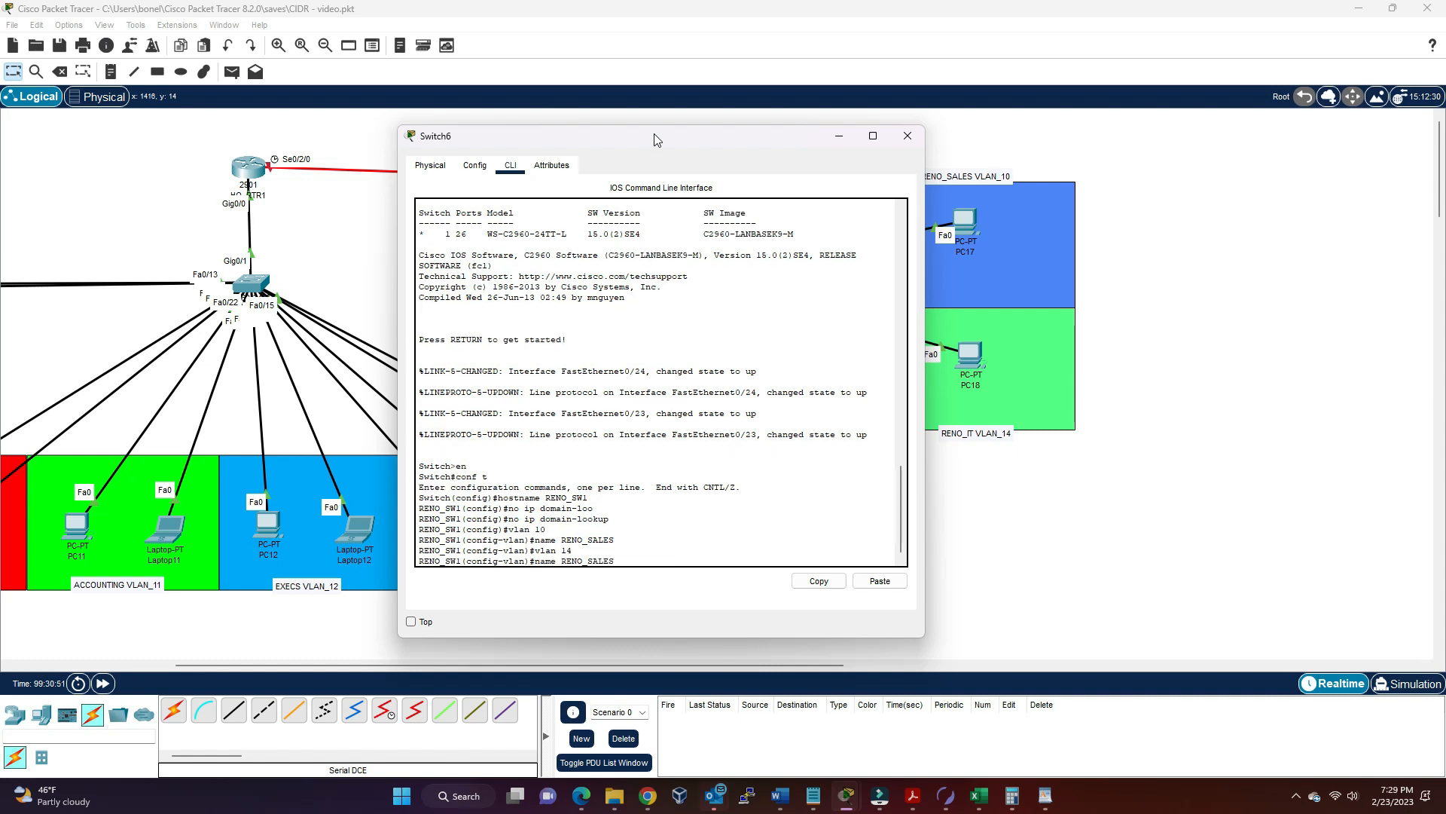
key(BackSpace)
key(BackSpace)
key(BackSpace)
key(BackSpace)
key(BackSpace)
text(IT)
key(Return)
- Assign FastEthernet0/23 on RENO_SW1 to access VLAN 10 and enable the interface
text(int fa0)
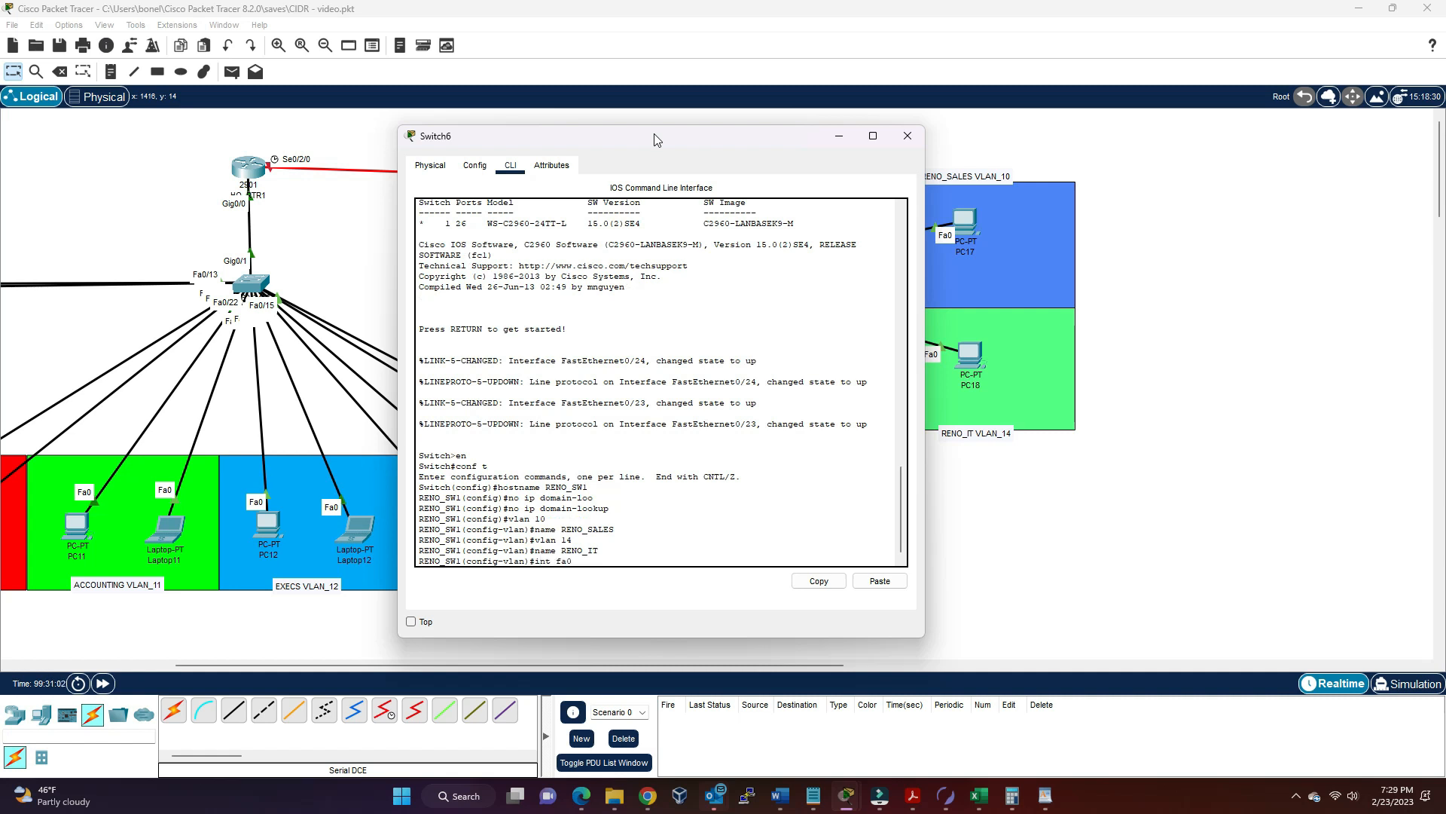
text(/23)
key(Return)
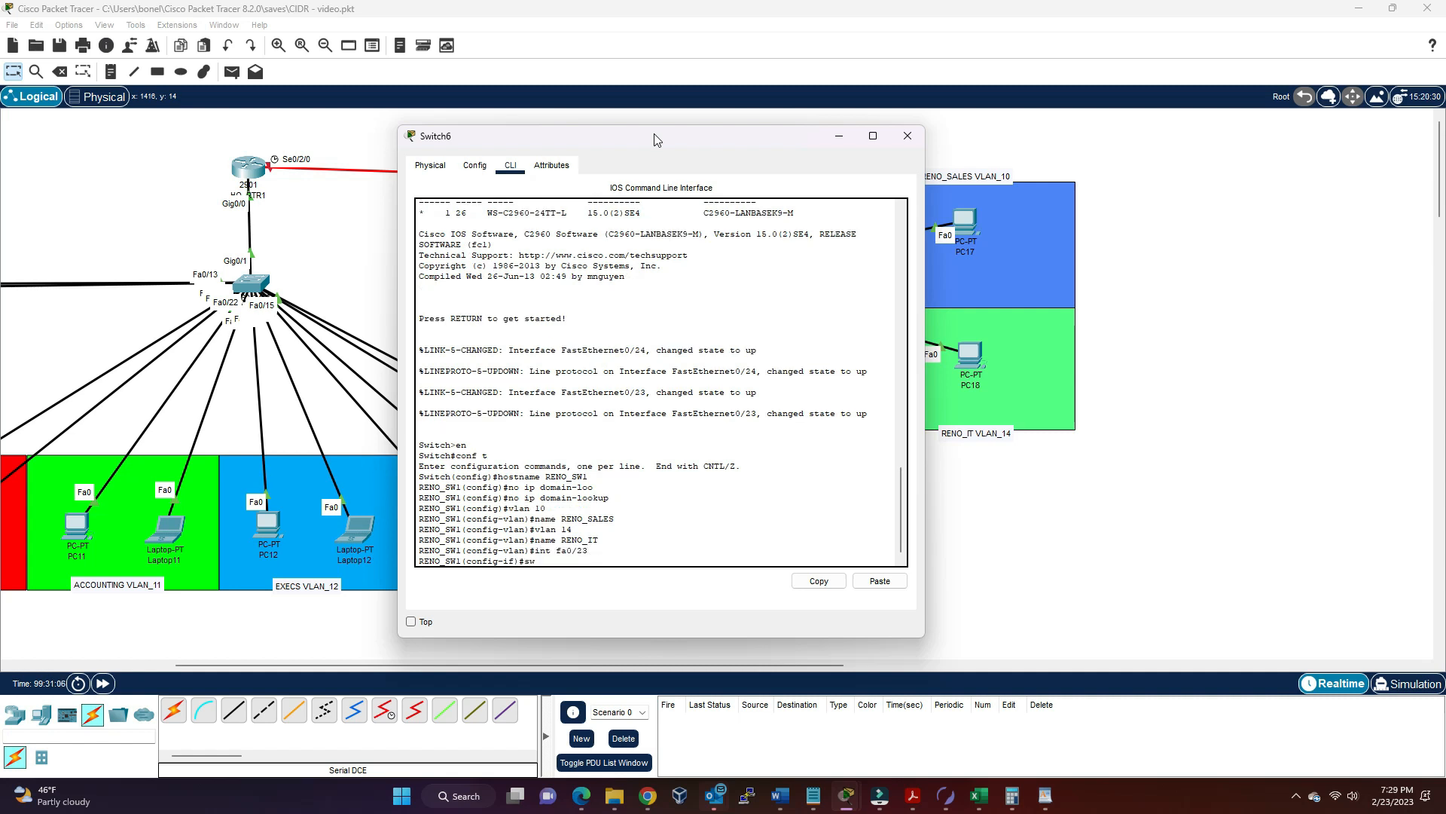
text(switch acce)
key(Tab)
text(vlan 10)
key(Return)
text(no shut)
key(Return)
- Assign FastEthernet0/24 on RENO_SW1 to access VLAN 14, enable the interface and leave configuration mode
text(int fa0/23)
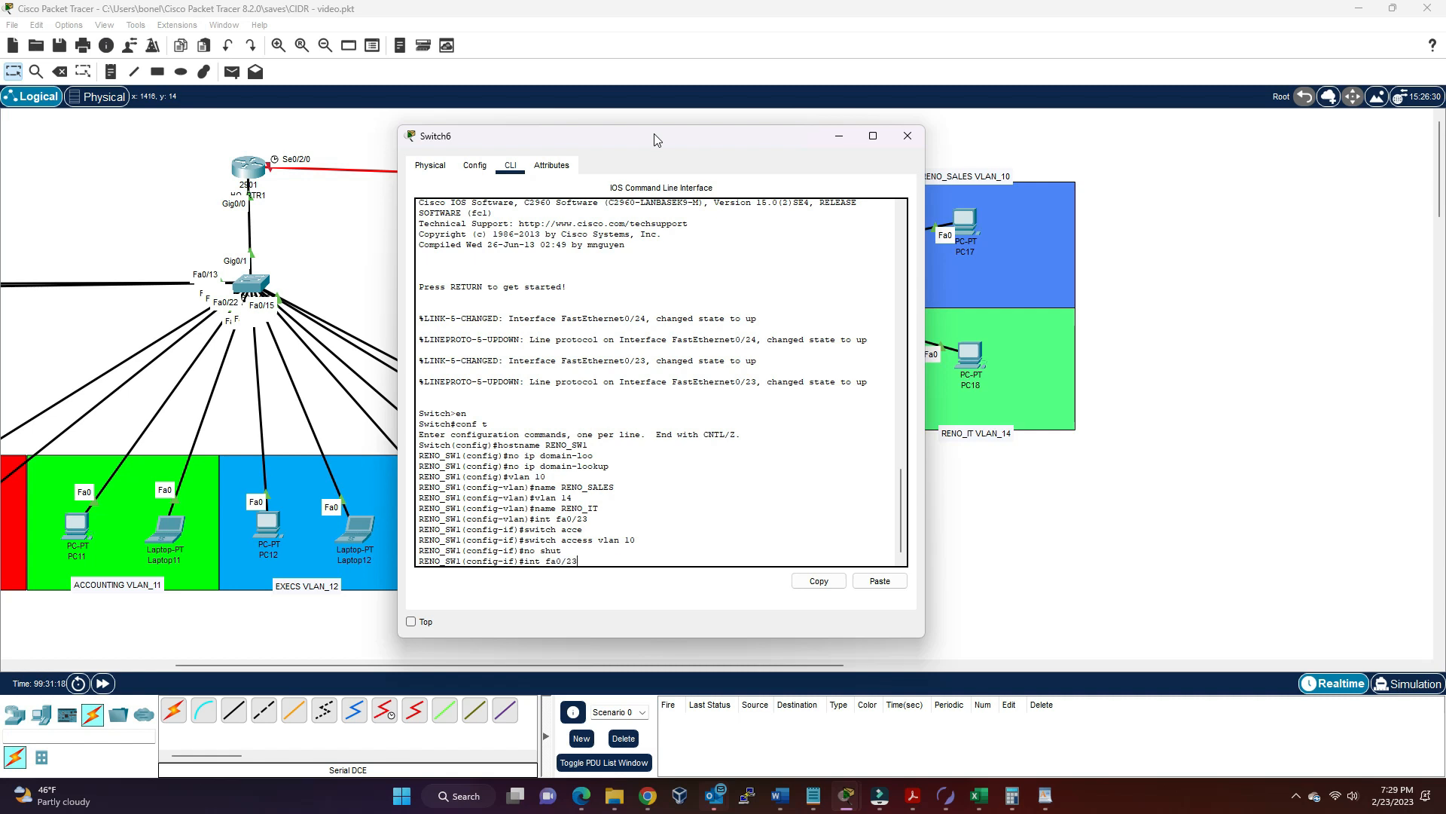
text(4)
key(Return)
text(switch access vlan 1)
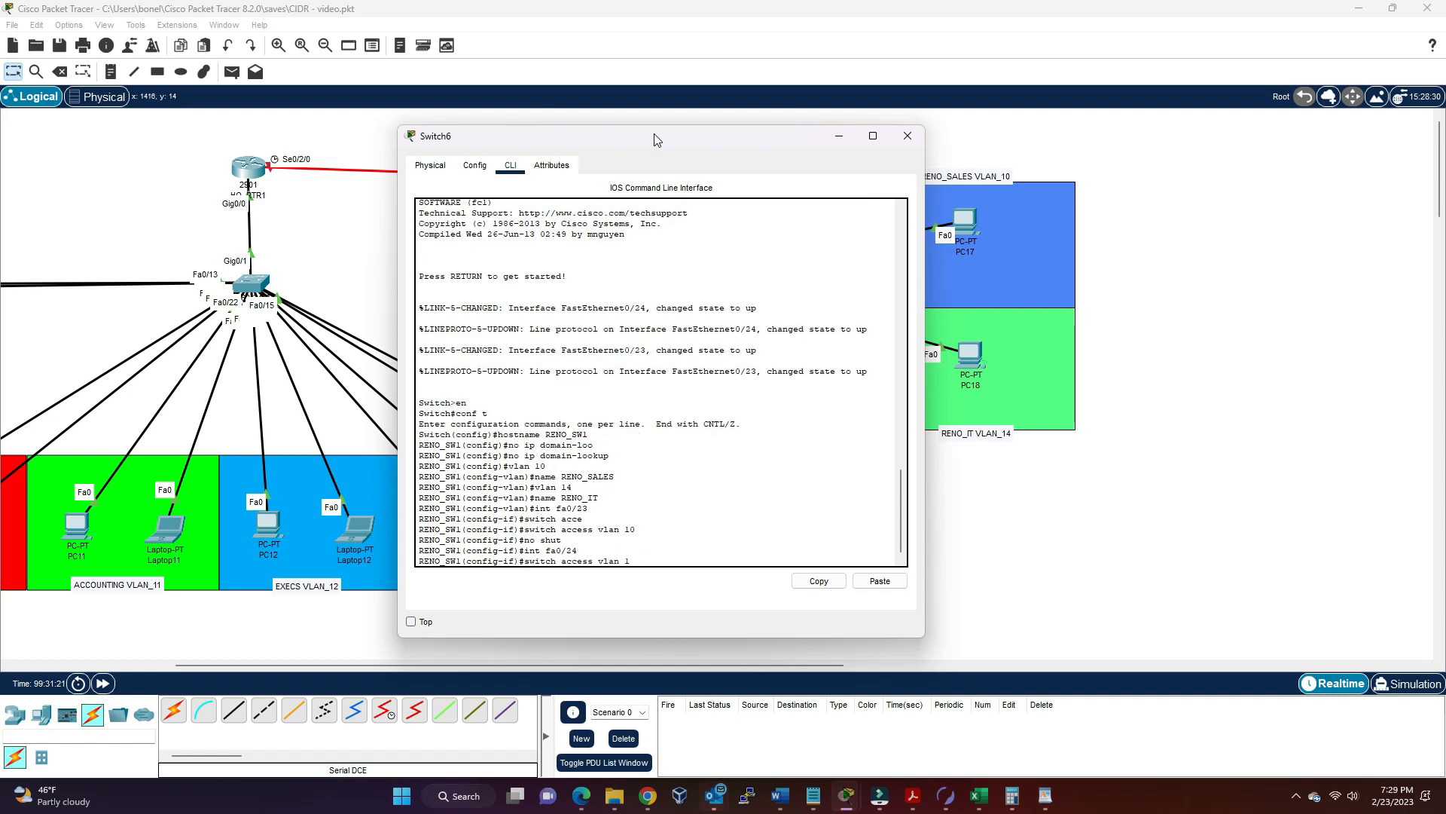
text(04)
key(Return)
text(no shut)
key(Return)
text(end)
key(Return)
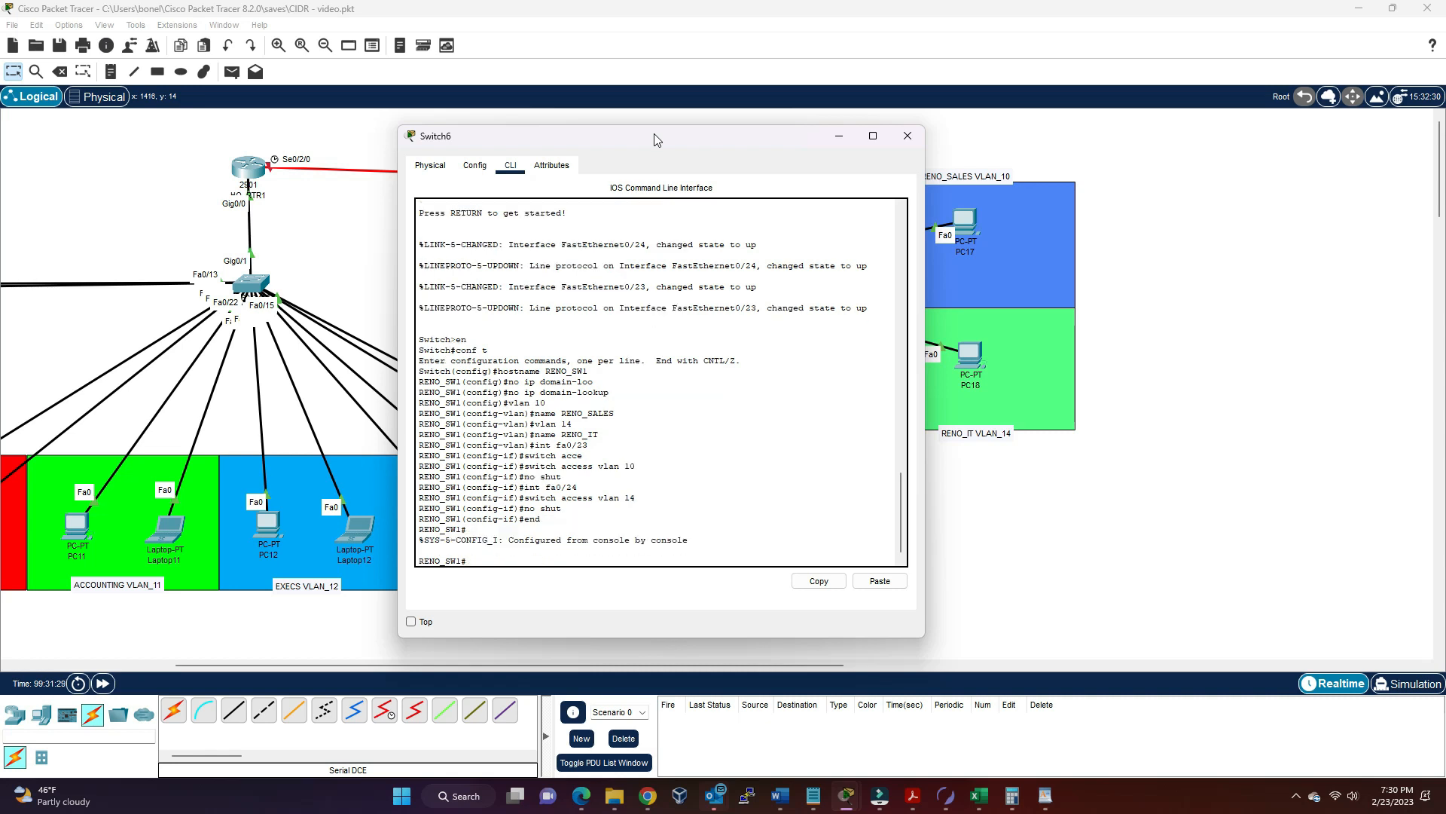
- Check RENO_SW1's VLAN table and interface status to review the port assignments
text(sh vlan)
key(Return)
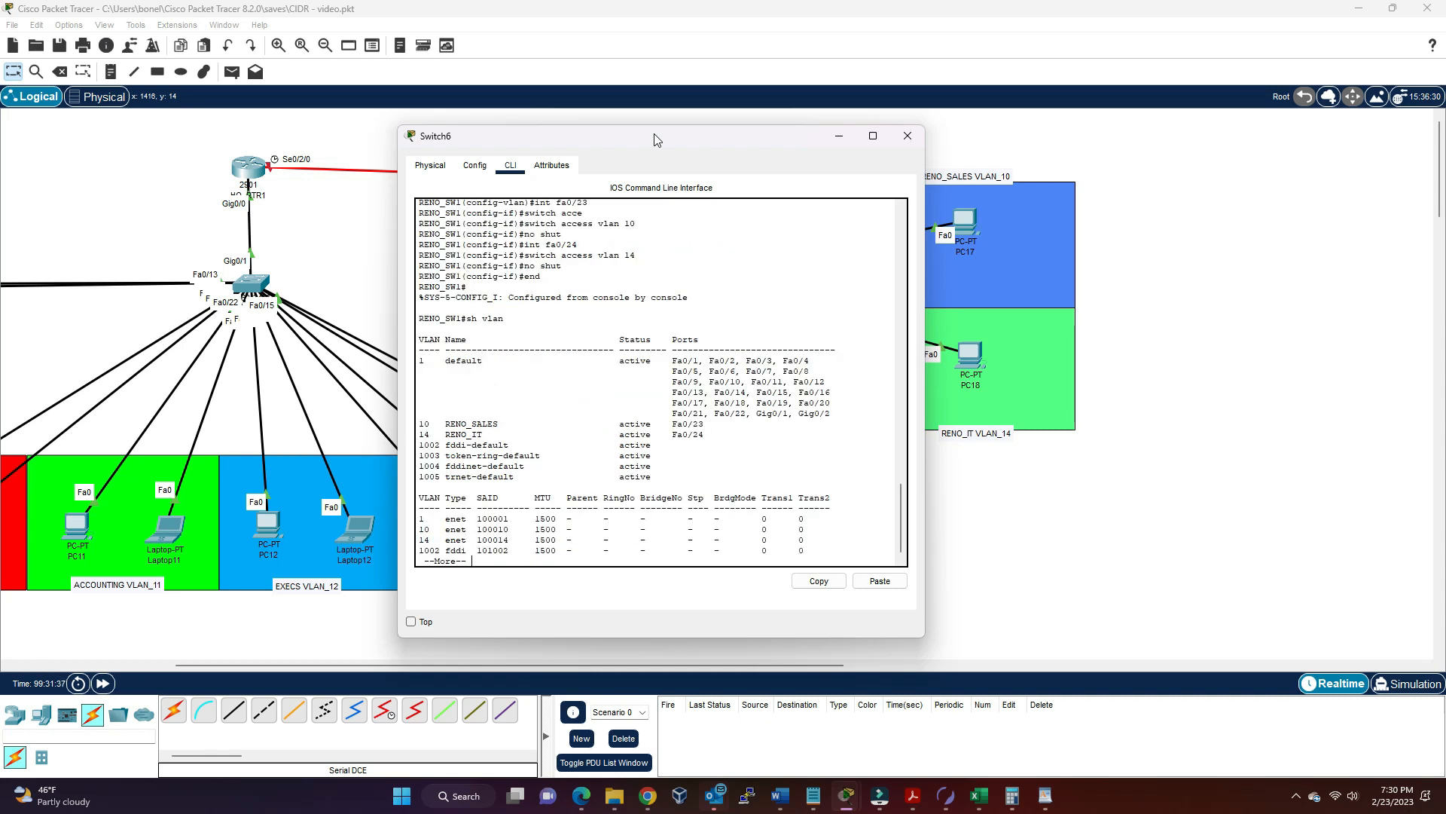
key(q)
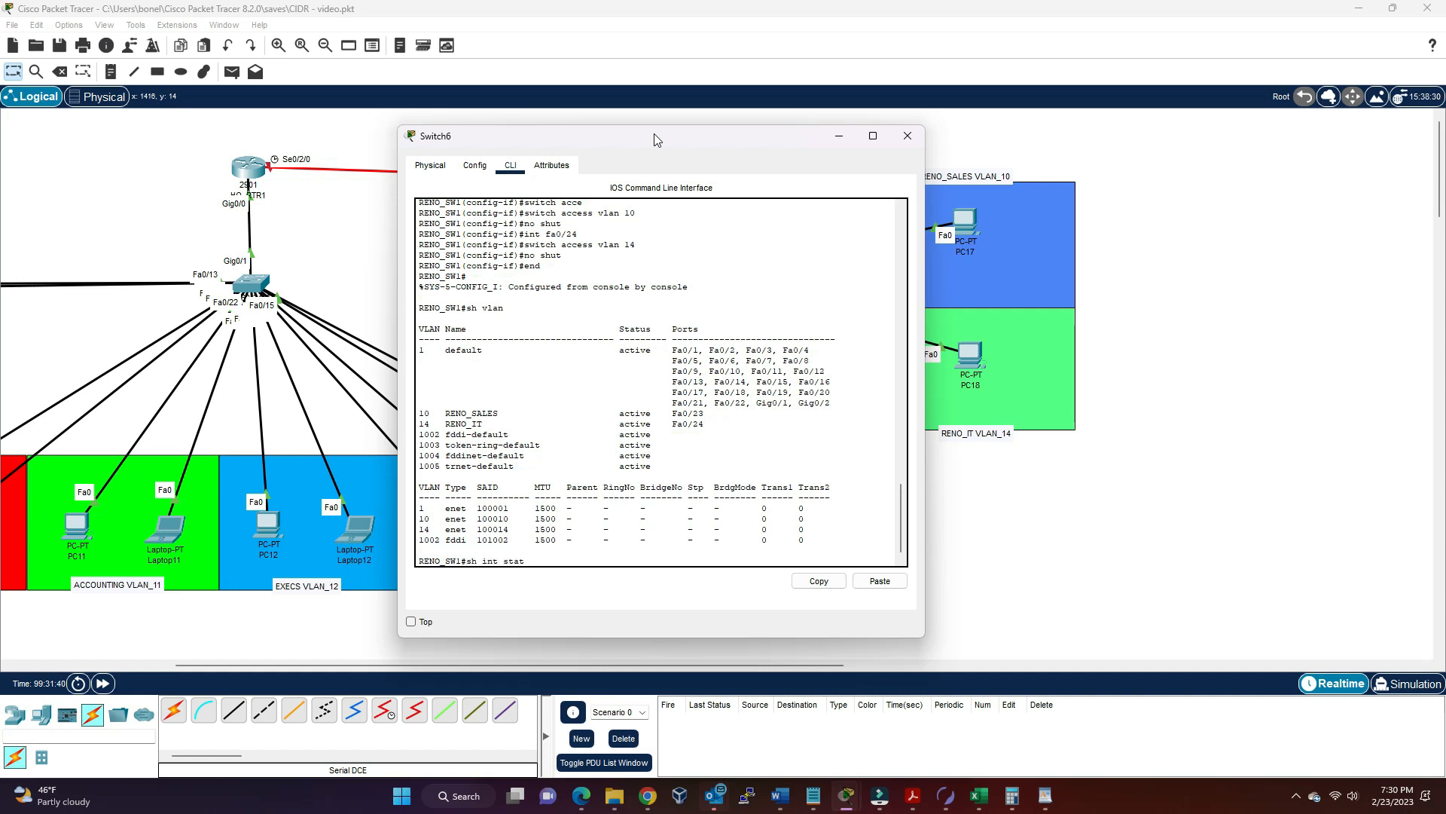
text(sh int status)
key(Return)
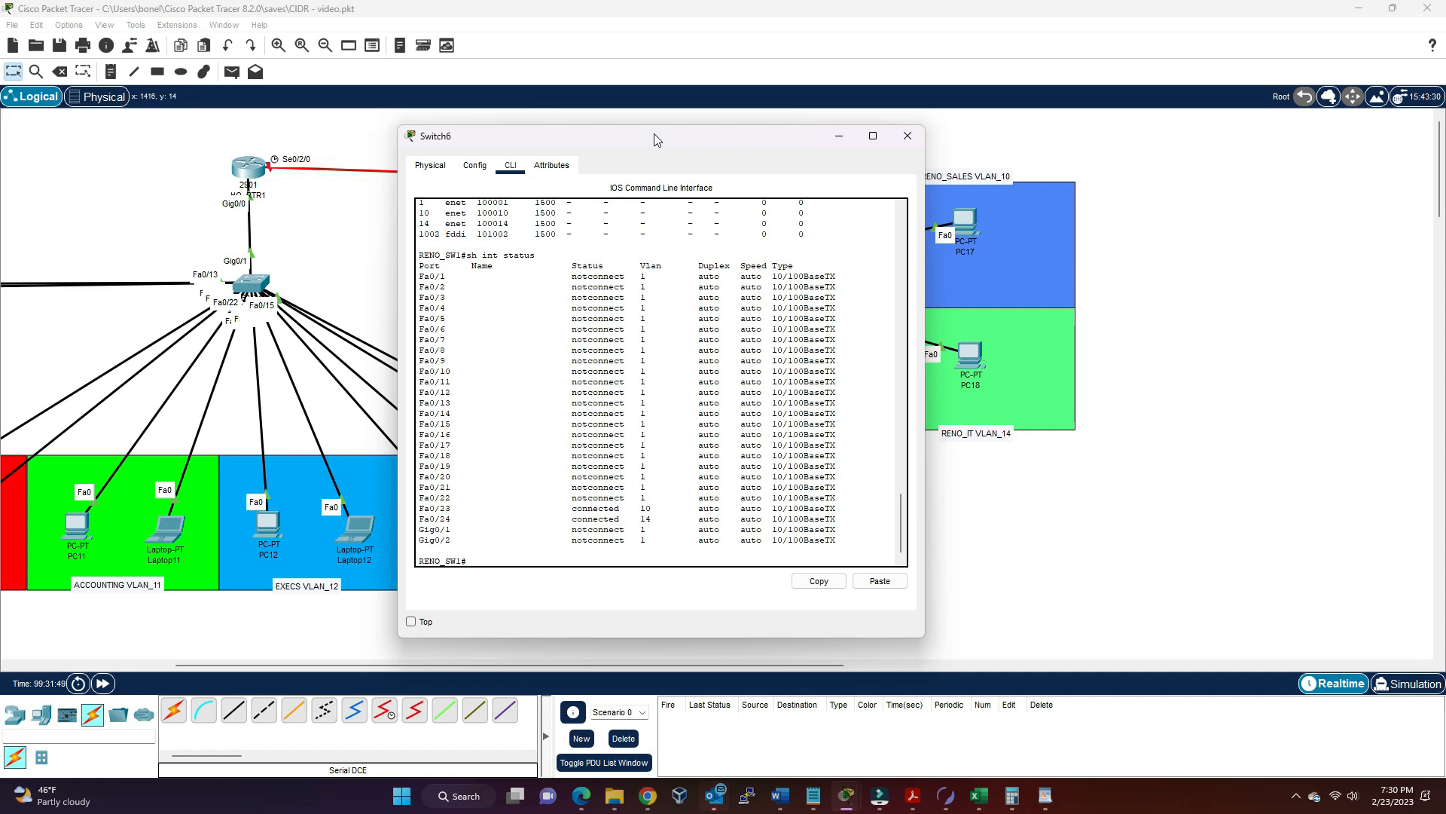
- Configure GigabitEthernet0/1 on RENO_SW1 as a trunk port and leave configuration mode
text(conf t)
key(Return)
text(int gi0/1)
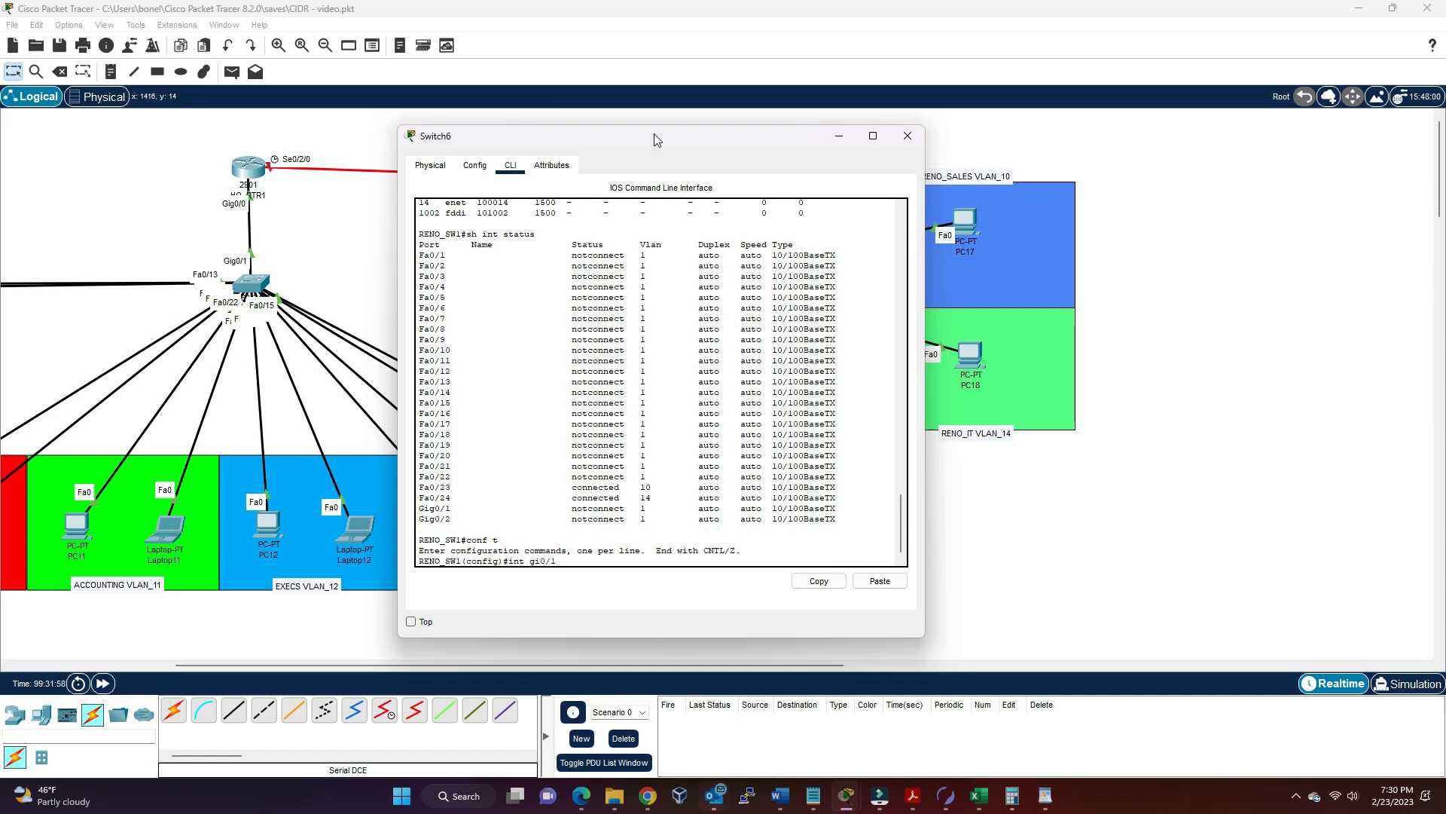
key(Return)
text(switch)
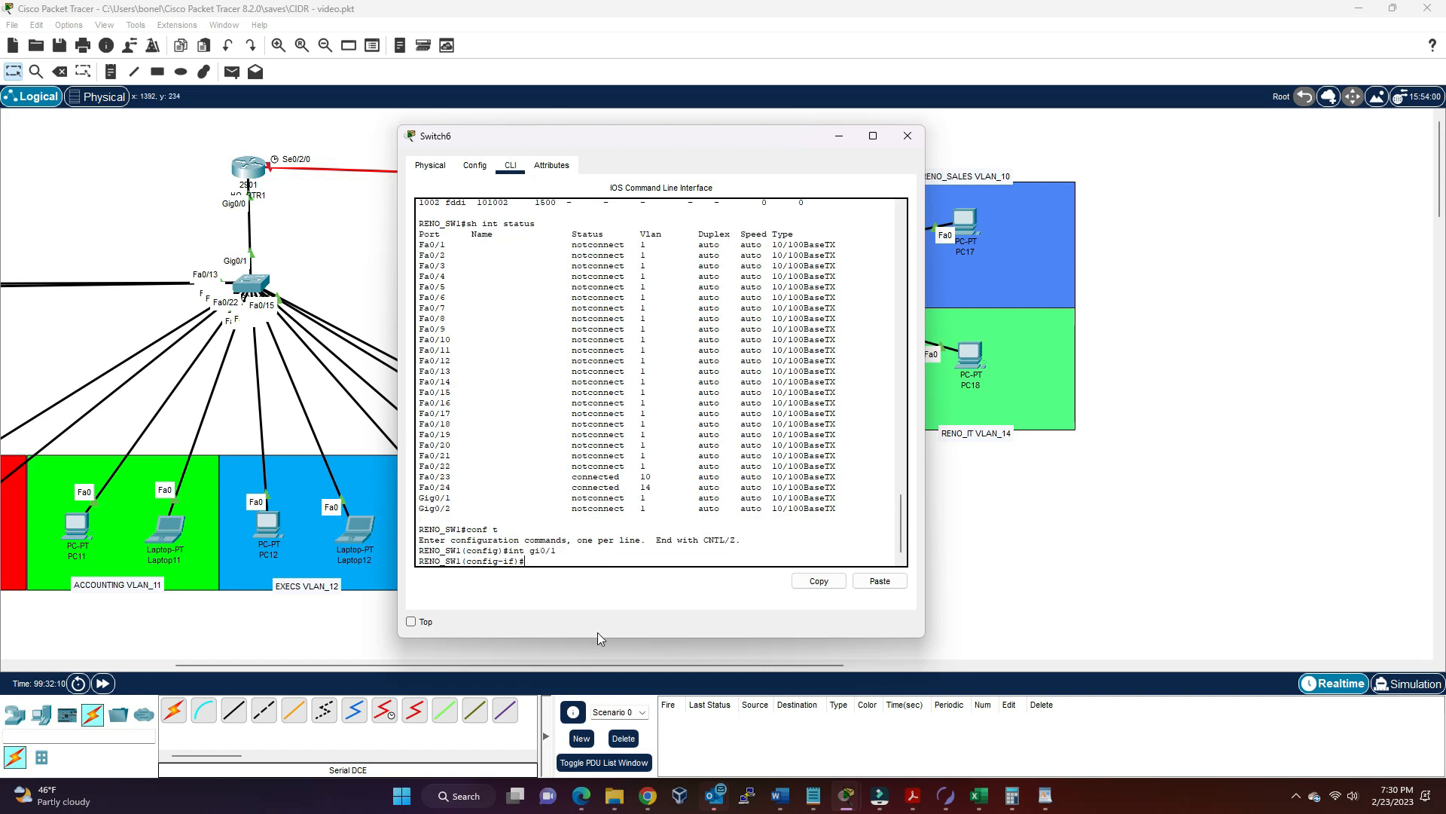
text(port mode trunk)
key(Return)
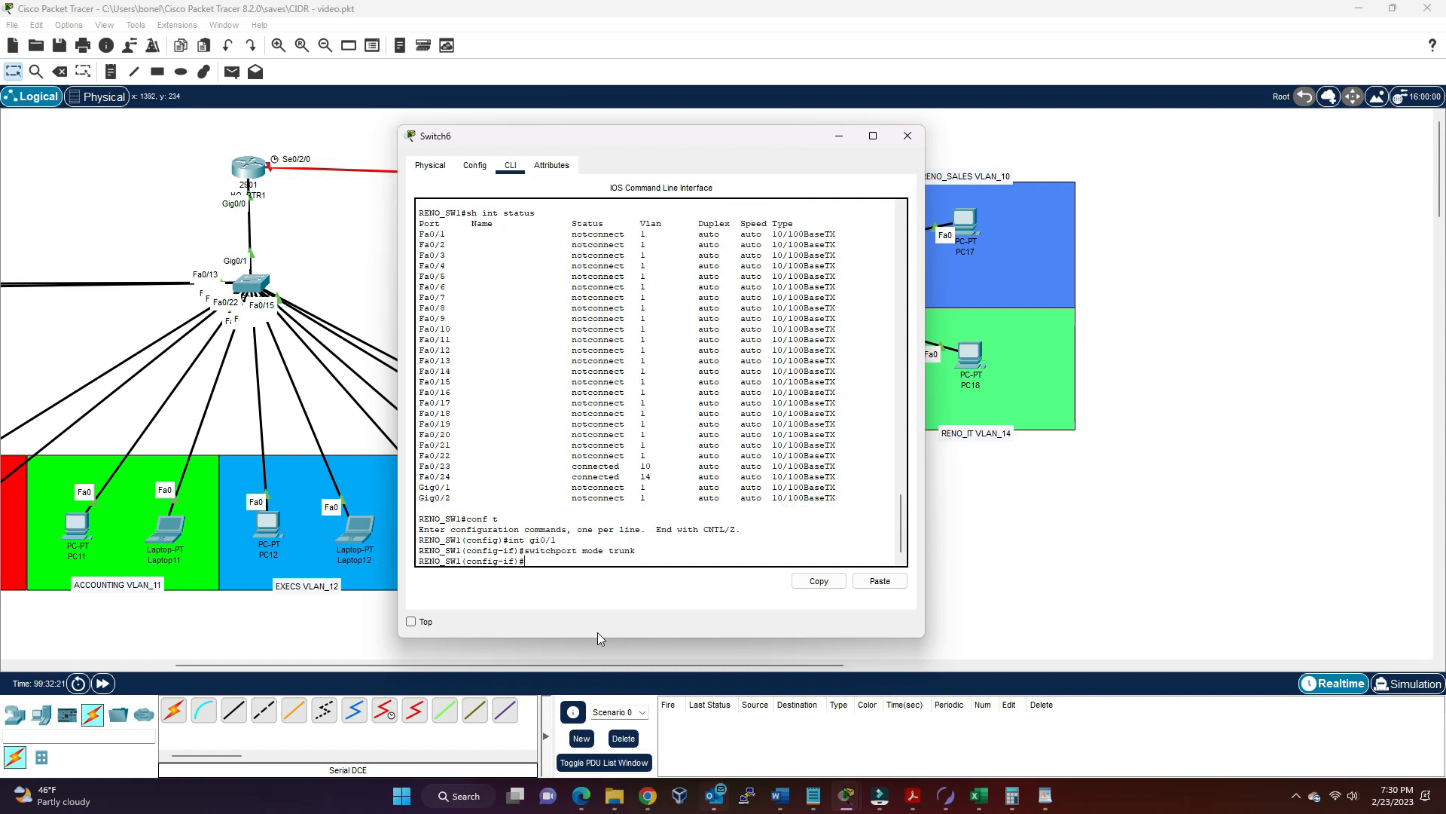
text(end)
key(Return)
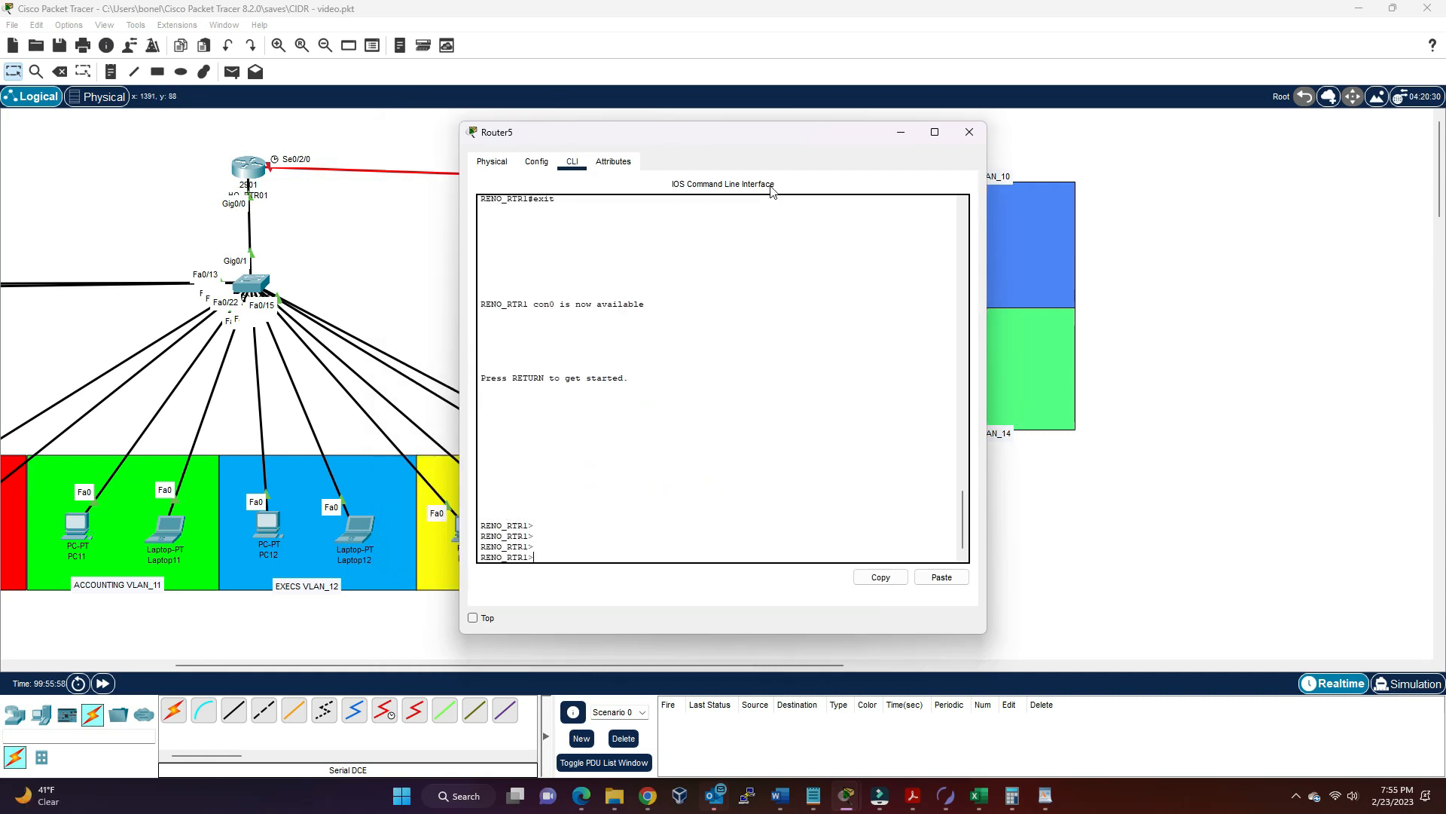
- Set Router5's hostname to RENO_RTR01 and disable IP domain lookup
key(Return)
text(en)
key(Return)
text(conf t)
key(Return)
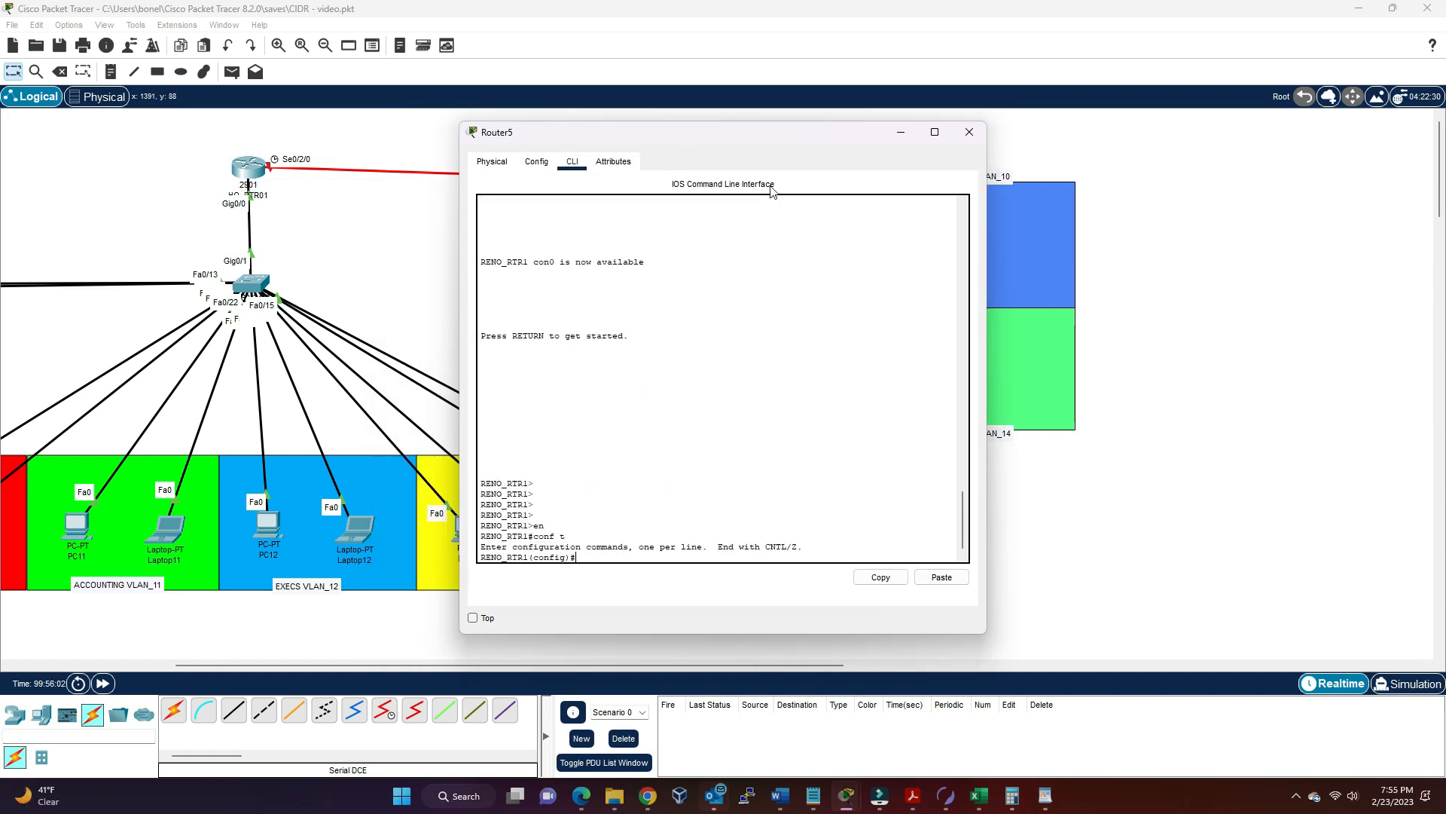
text(hostname RENO_RTR01)
key(Return)
text(no ip domain-lookup)
key(Return)
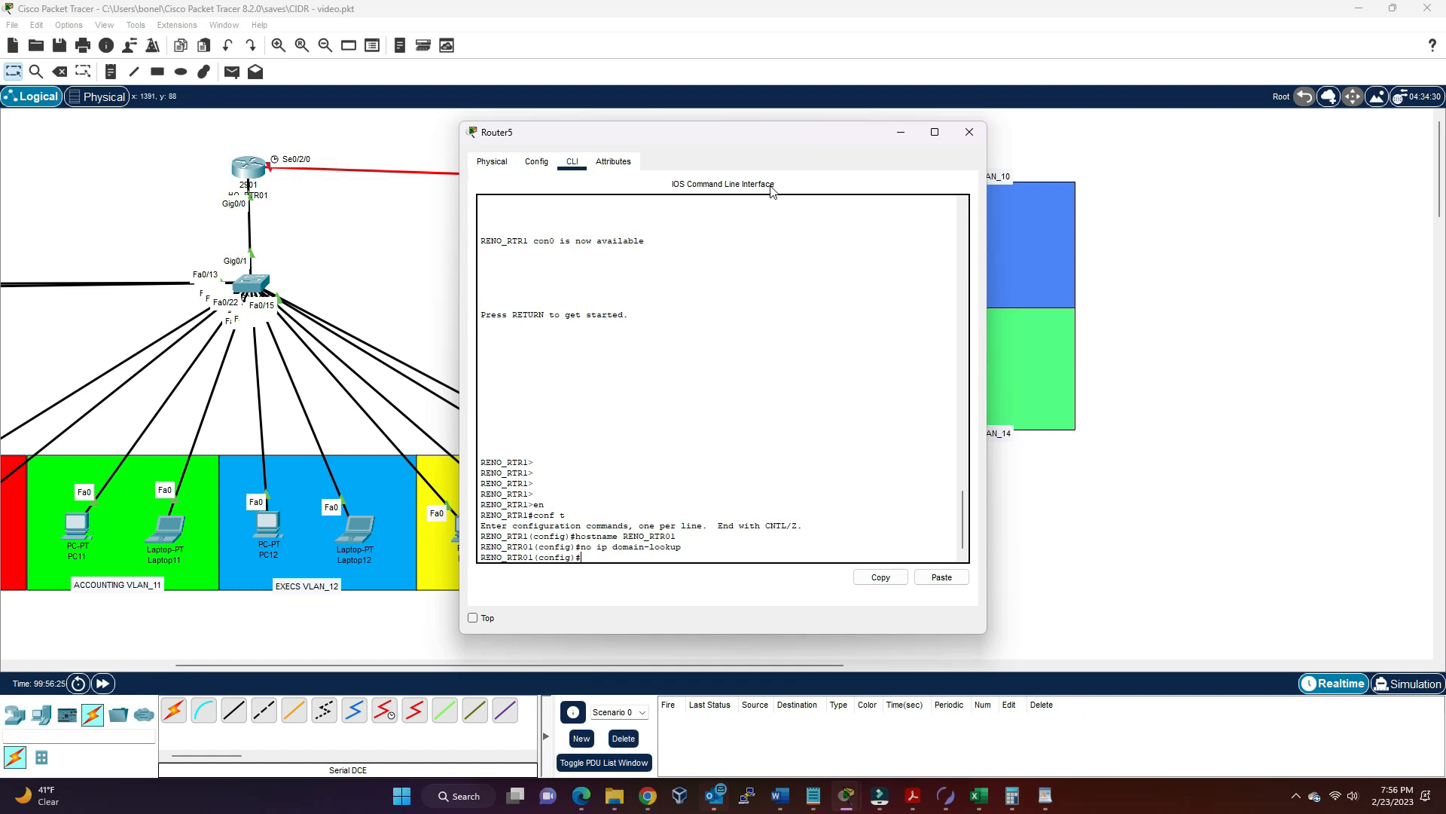
- Enable the GigabitEthernet0/0 interface on RENO_RTR01
text(int gi0/)
drag(884, 134, 733, 142)
key(Return)
text(no shut)
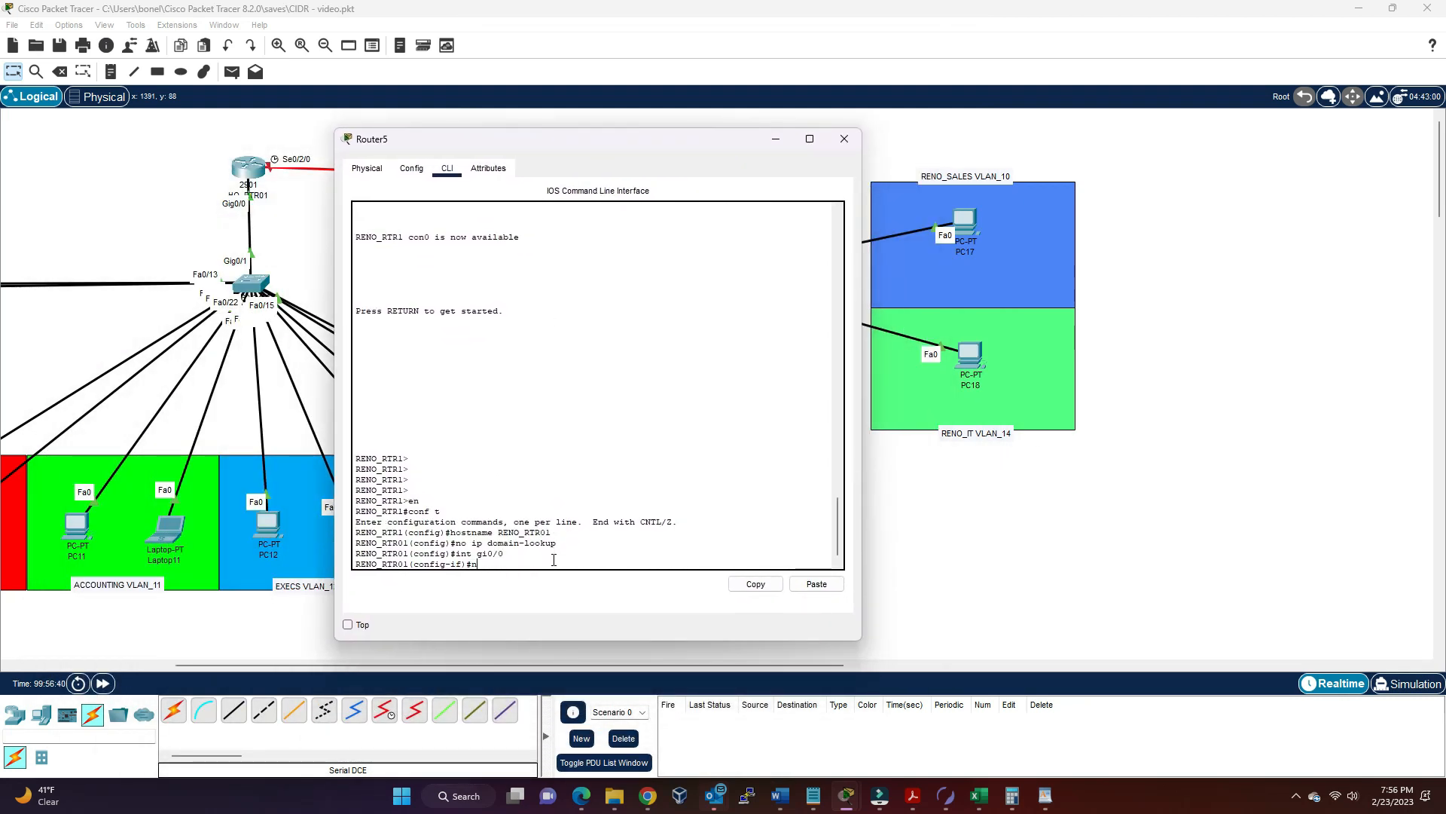
key(Return)
- Create subinterface GigabitEthernet0/0.10 on RENO_RTR01 with dot1Q encapsulation for VLAN 10
text(int gi0/0.10)
key(Return)
text(enac)
key(Tab)
text(apsul)
key(Tab)
key(BackSpace)
key(BackSpace)
key(BackSpace)
key(BackSpace)
key(BackSpace)
key(BackSpace)
key(BackSpace)
text(ca)
key(Tab)
text(dot1q 10)
key(Return)
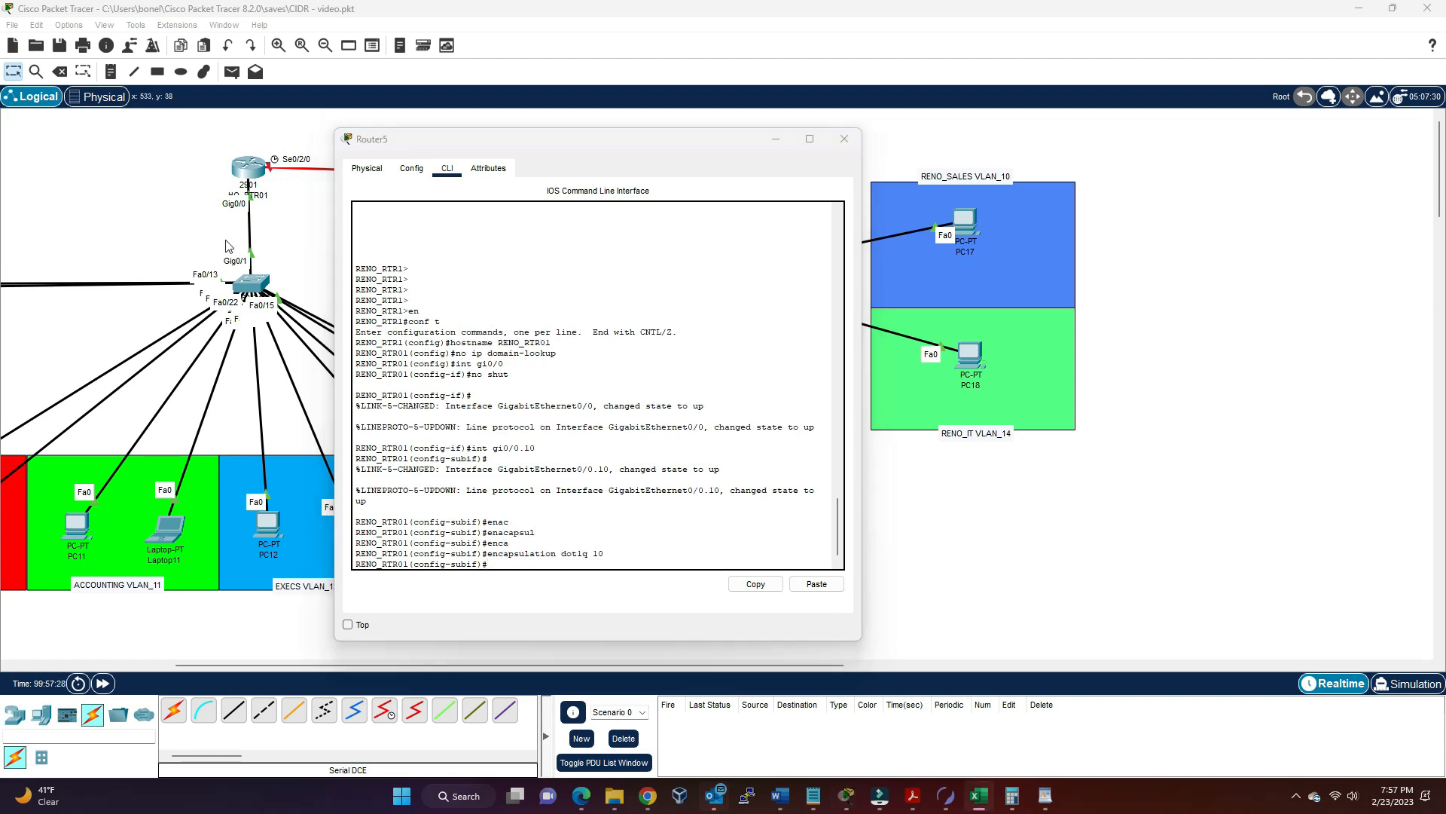
- Look up the RENO sales gateway in the Excel Subnet Work Sheet and assign 10.1.19.1 255.255.255.192 to subinterface GigabitEthernet0/0.10 in Packet Tracer
key(alt+Tab)
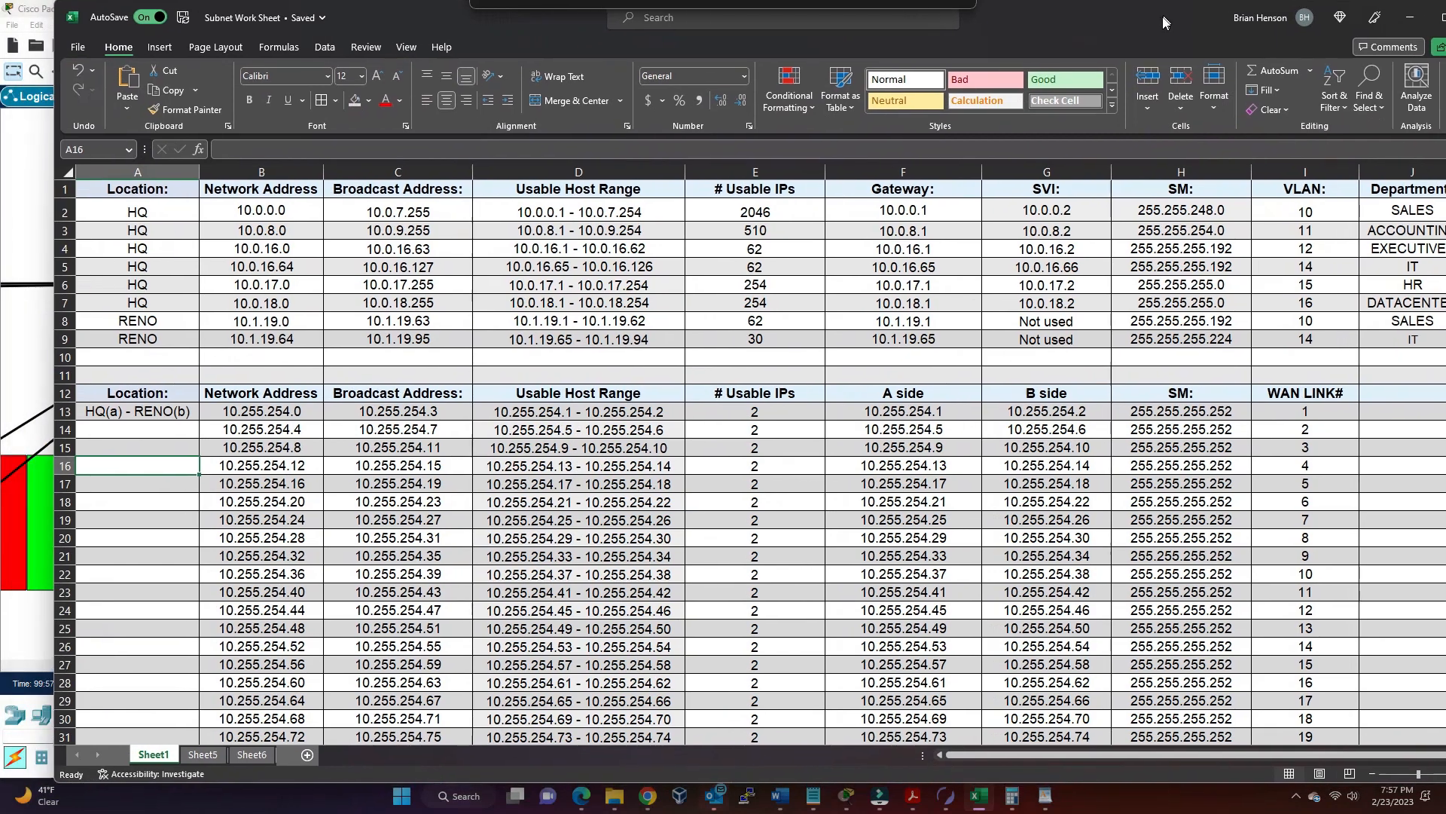
drag(1164, 21, 1136, 27)
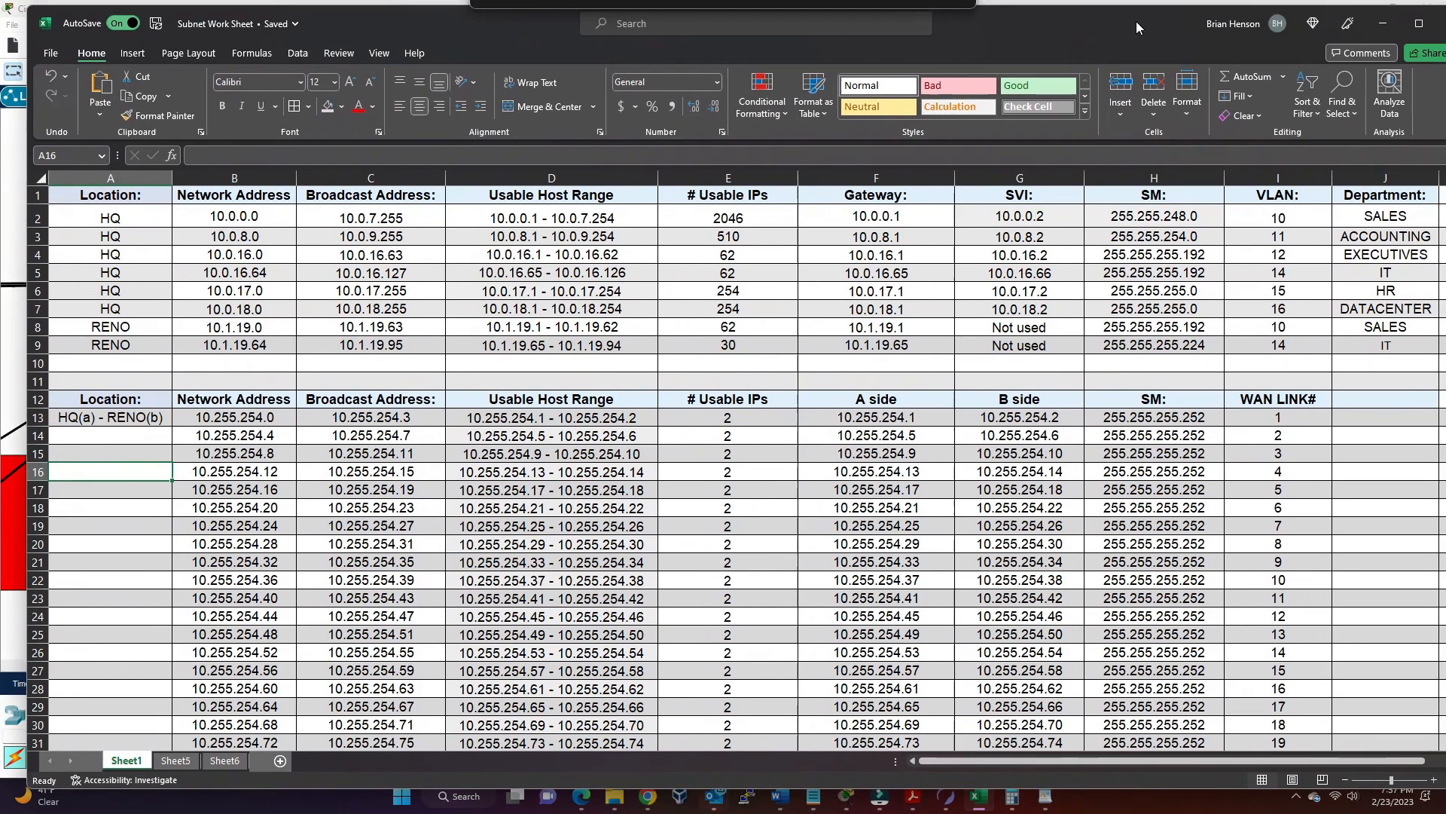
click(273, 328)
click(418, 326)
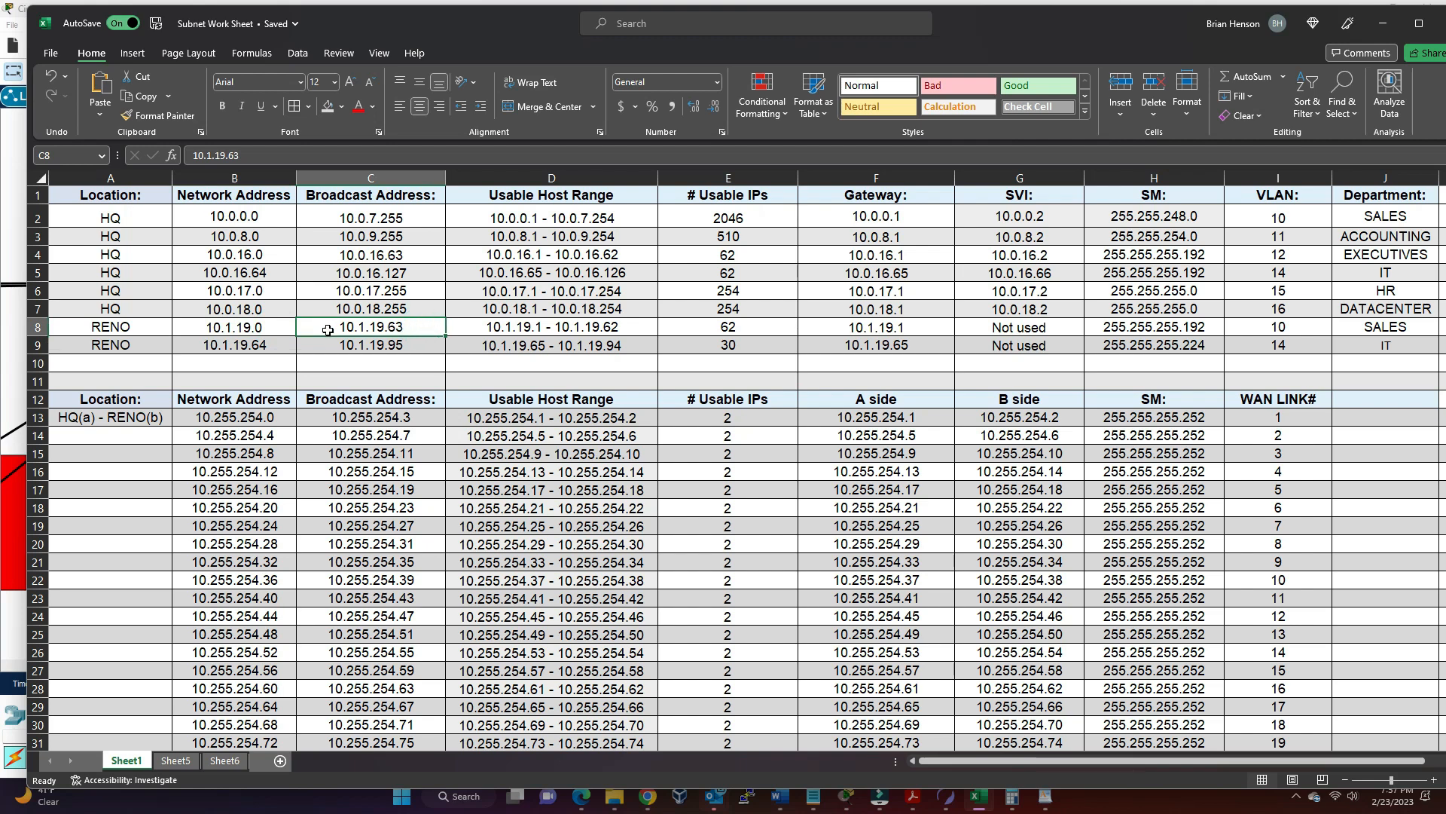
click(919, 329)
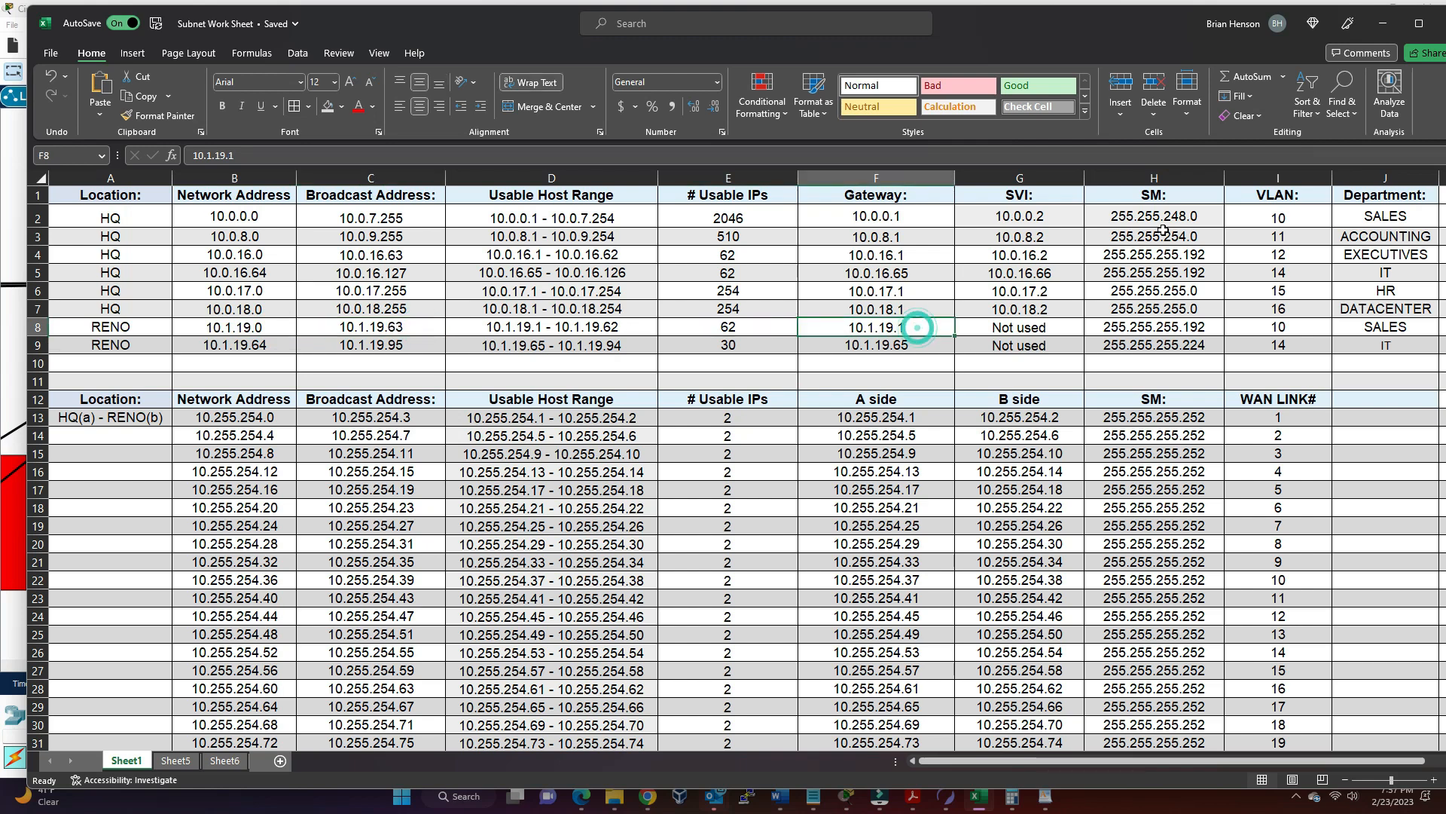
click(1384, 23)
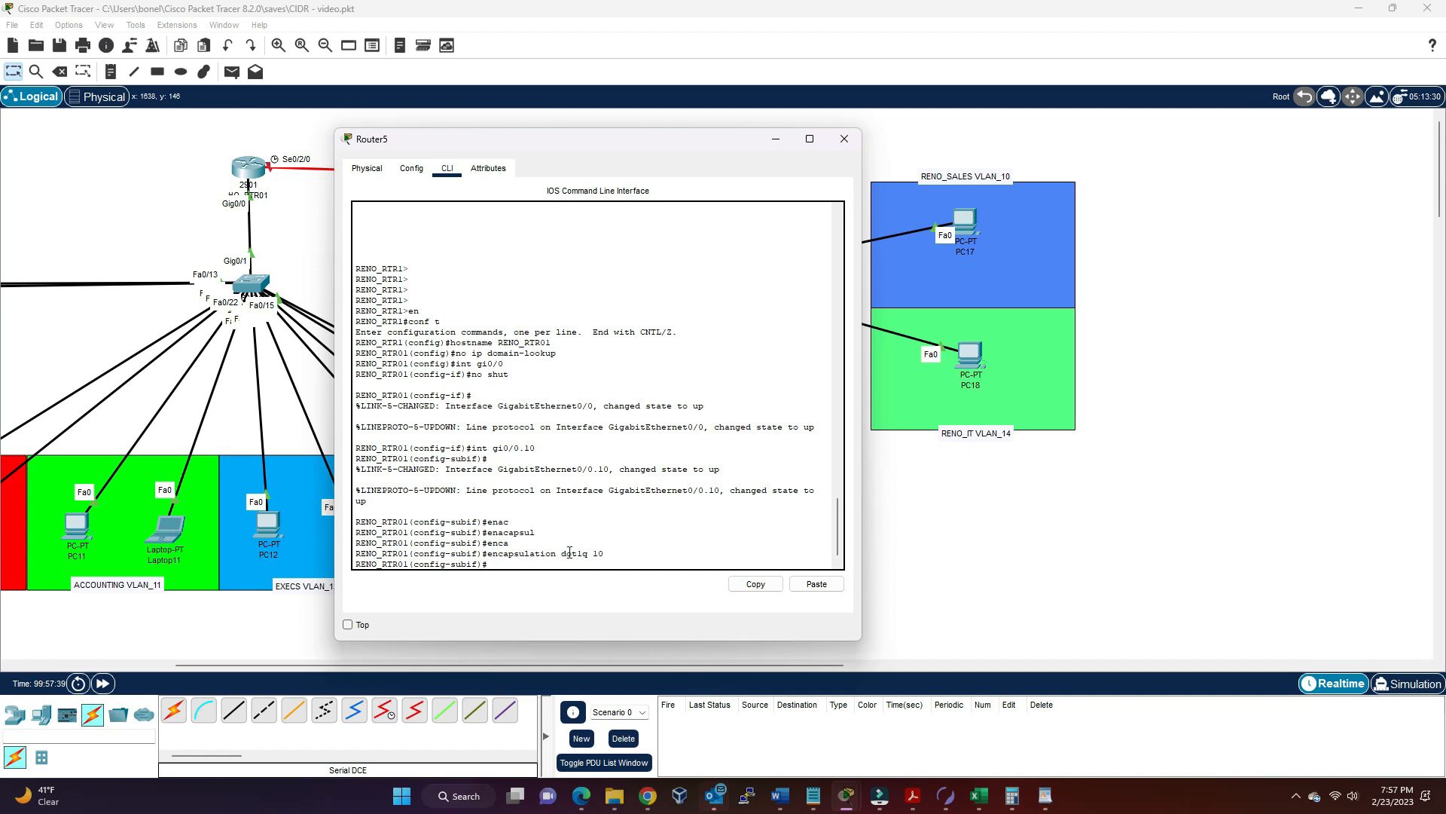
text(ip address 10.1.19.1 255.255.255.192)
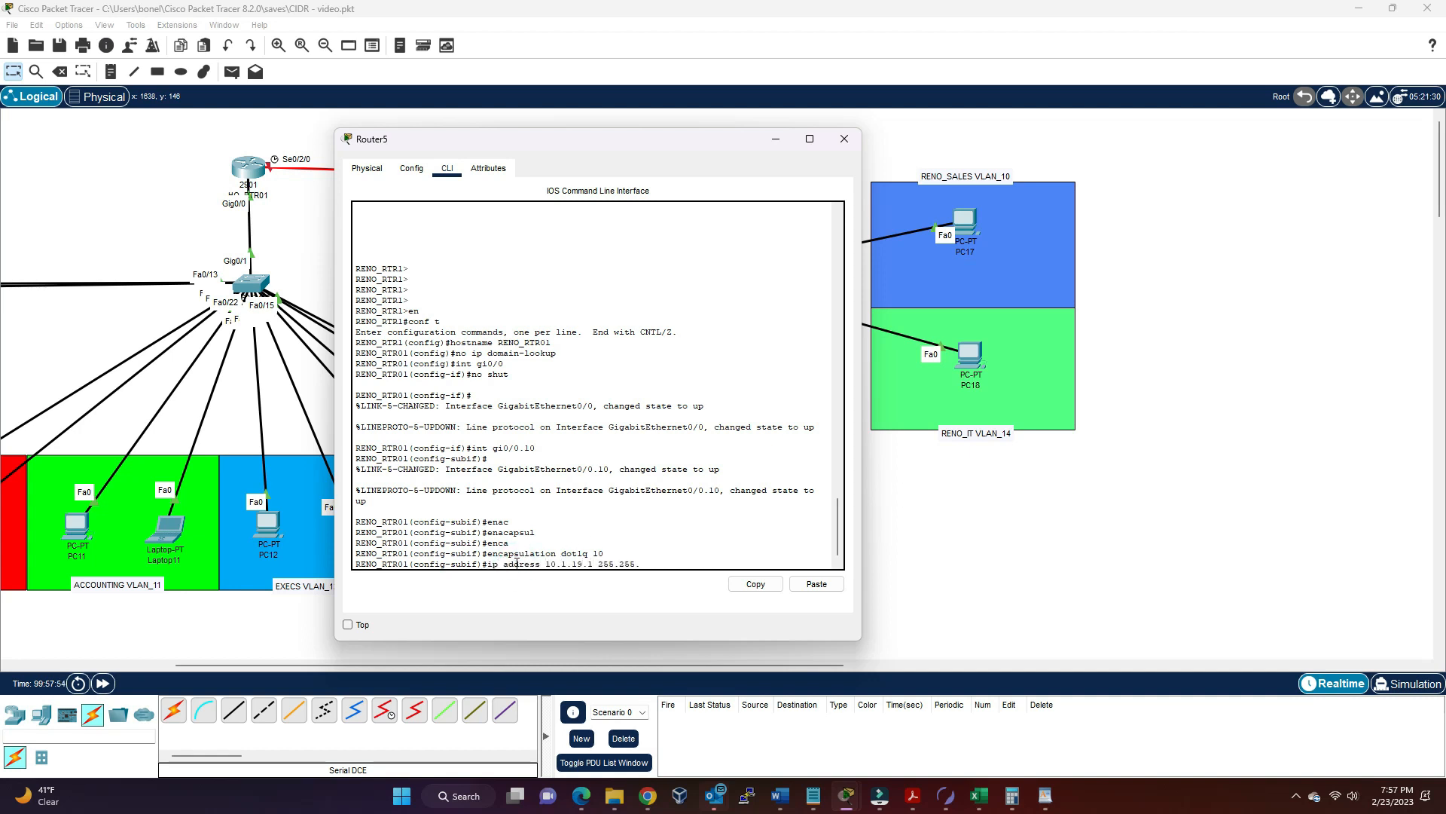
key(Return)
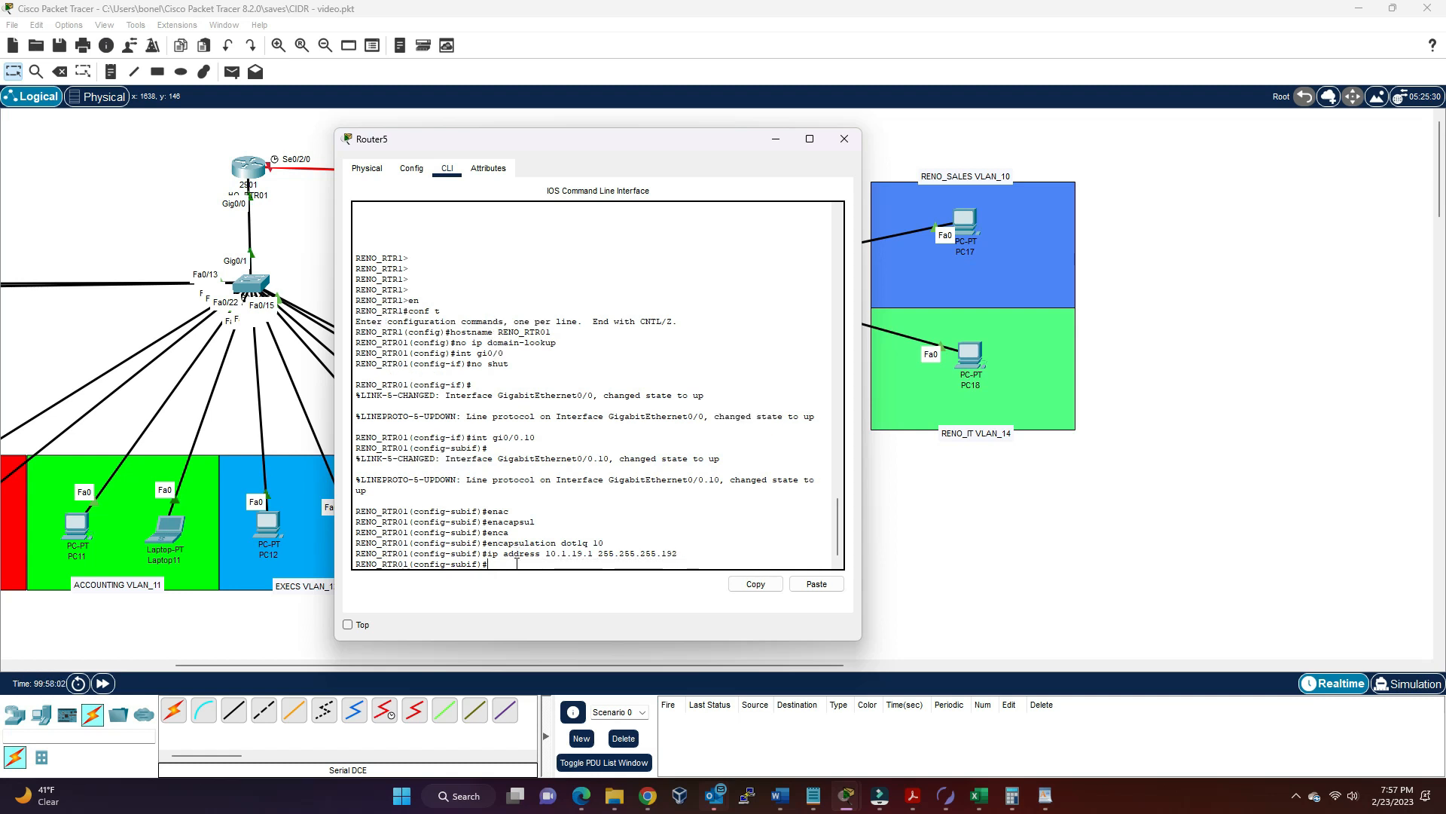
- Create subinterface GigabitEthernet0/0.14 on RENO_RTR01 with dot1Q encapsulation for VLAN 14
text(int gi0/0.14)
key(Return)
text(enc)
key(Tab)
text(dot1)
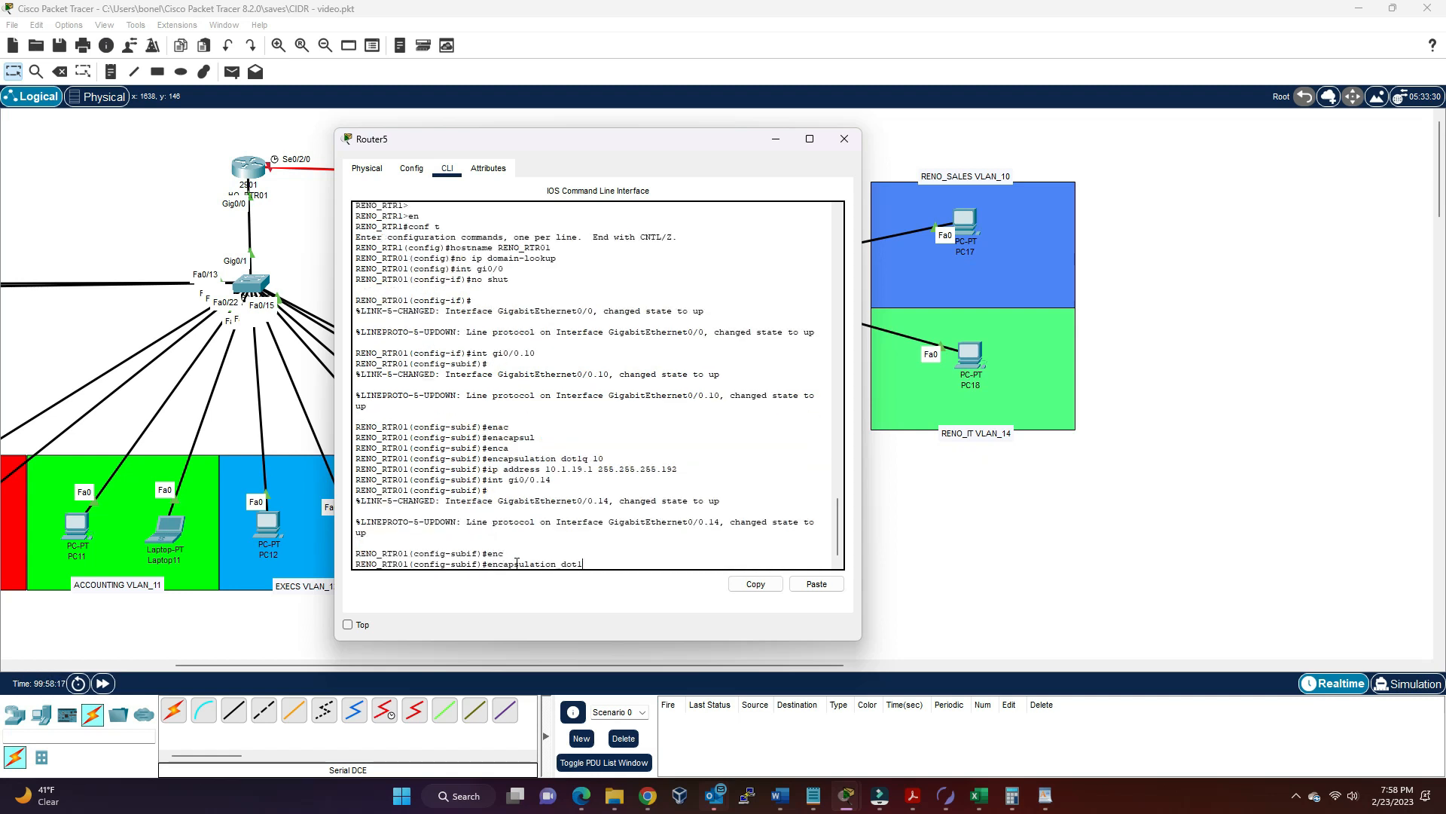
text(q 14)
key(Return)
- Assign IP address 10.1.19.65 with mask 255.255.255.224 to subinterface GigabitEthernet0/0.14
text(ip addre)
key(Tab)
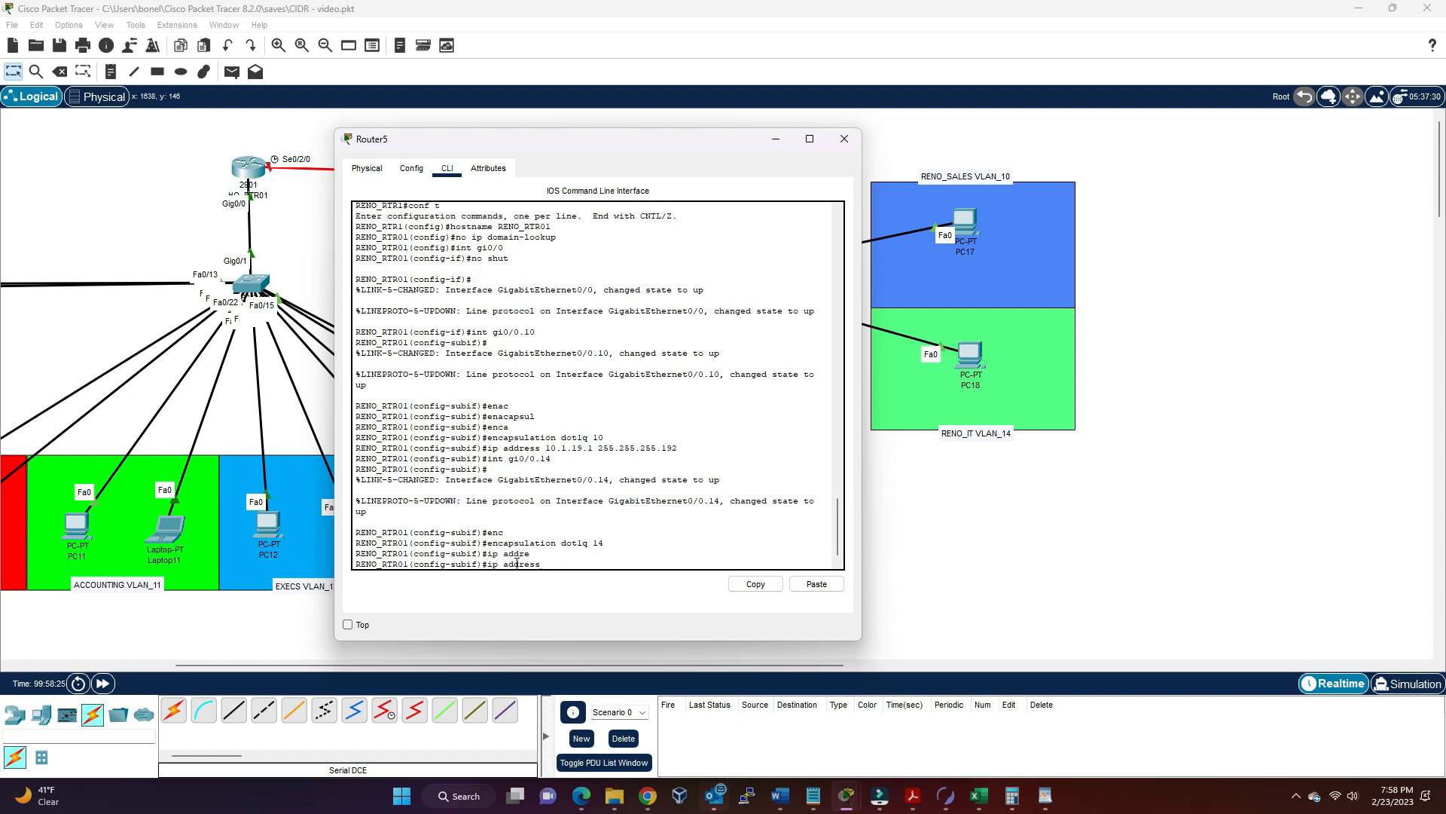
text(10.1.19.65 255.255.255.224)
key(Return)
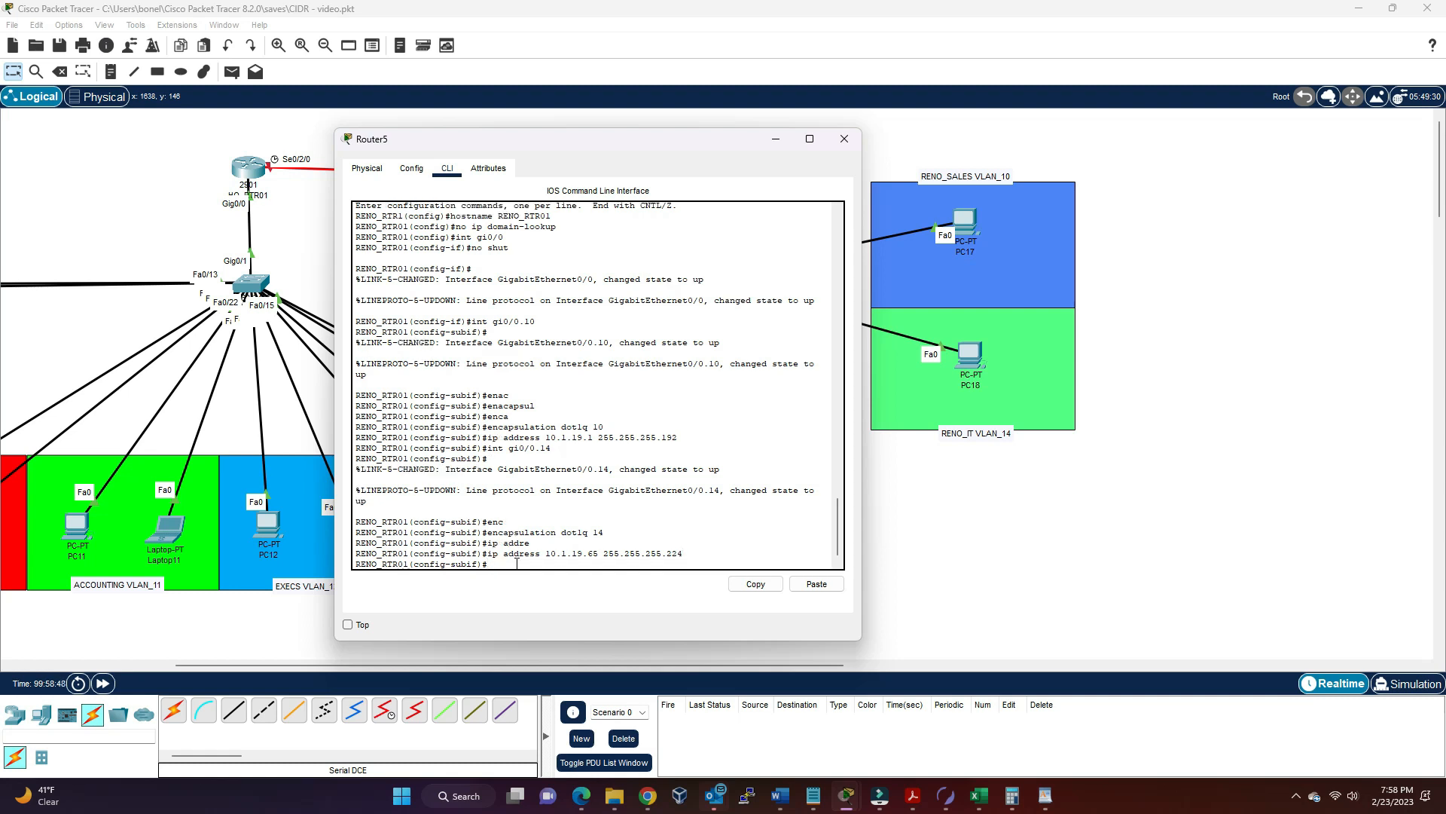
- Leave configuration mode on RENO_RTR01 and show the brief IP interface summary
text(end)
key(Return)
text(sh ip int bri)
key(Return)
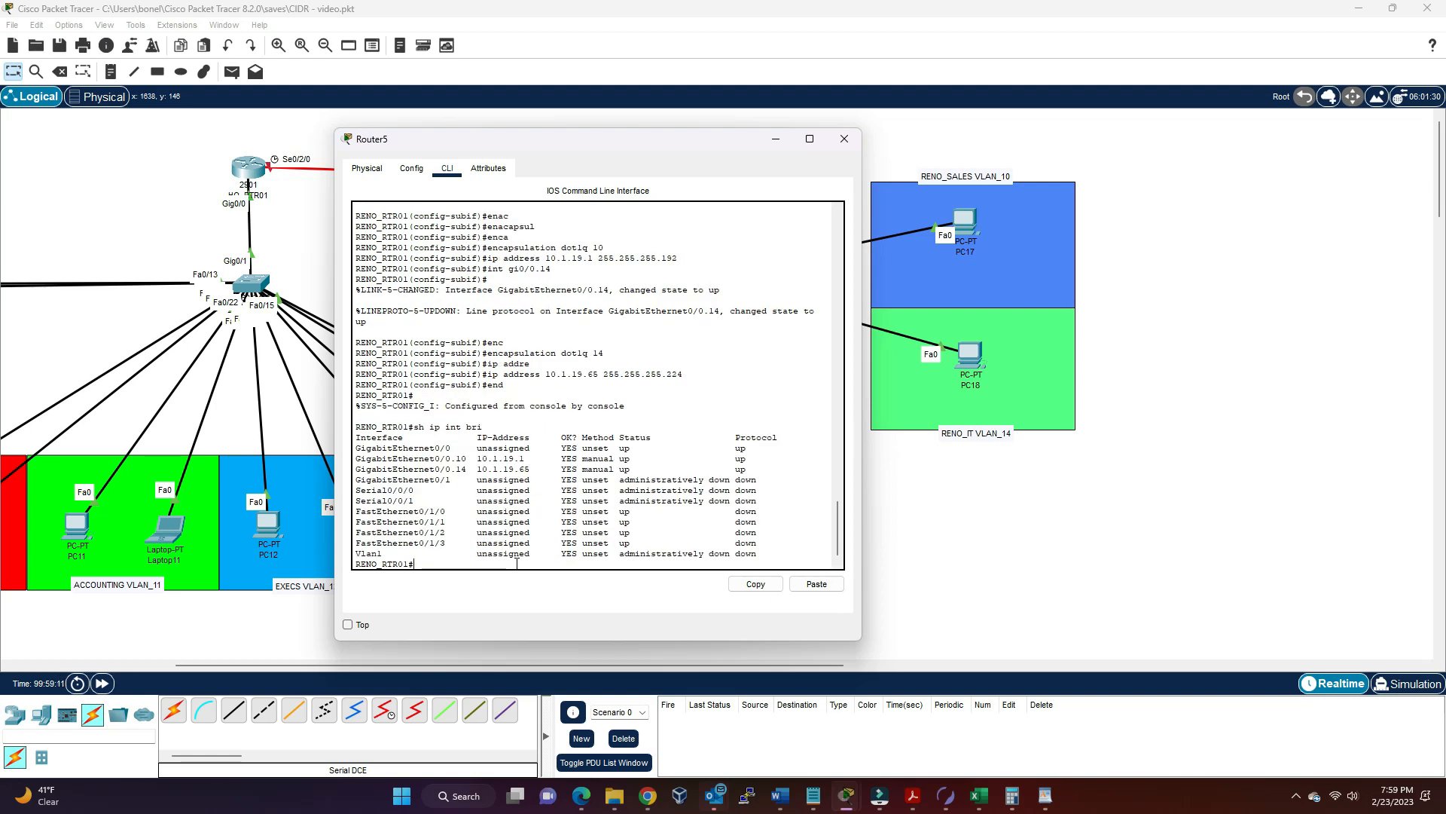
- Check the WAN port in the topology and enter interface configuration for Serial0/0/0 on RENO_RTR01
click(776, 139)
click(686, 179)
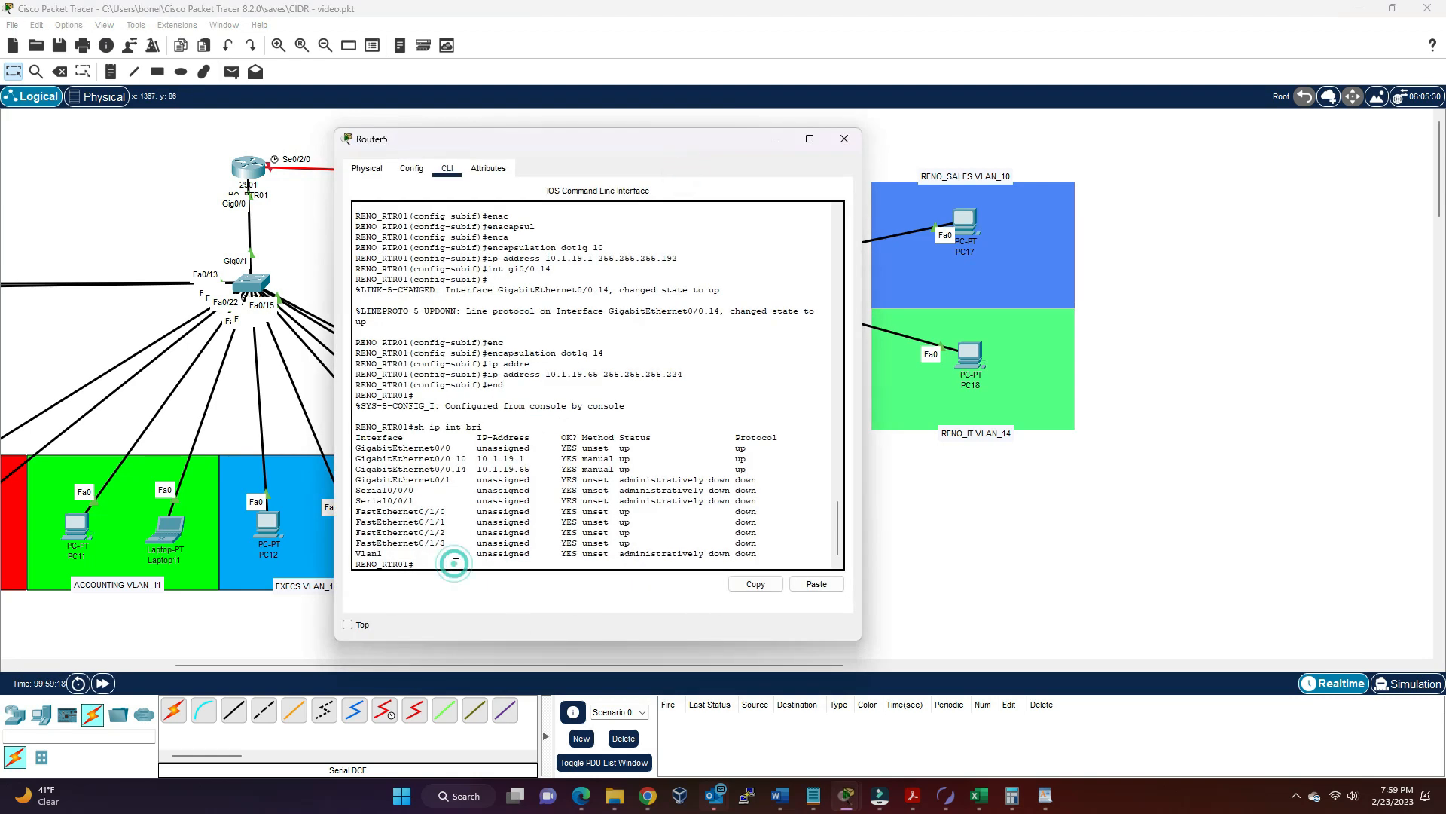
text(conf t)
key(Return)
text(int se0/0)
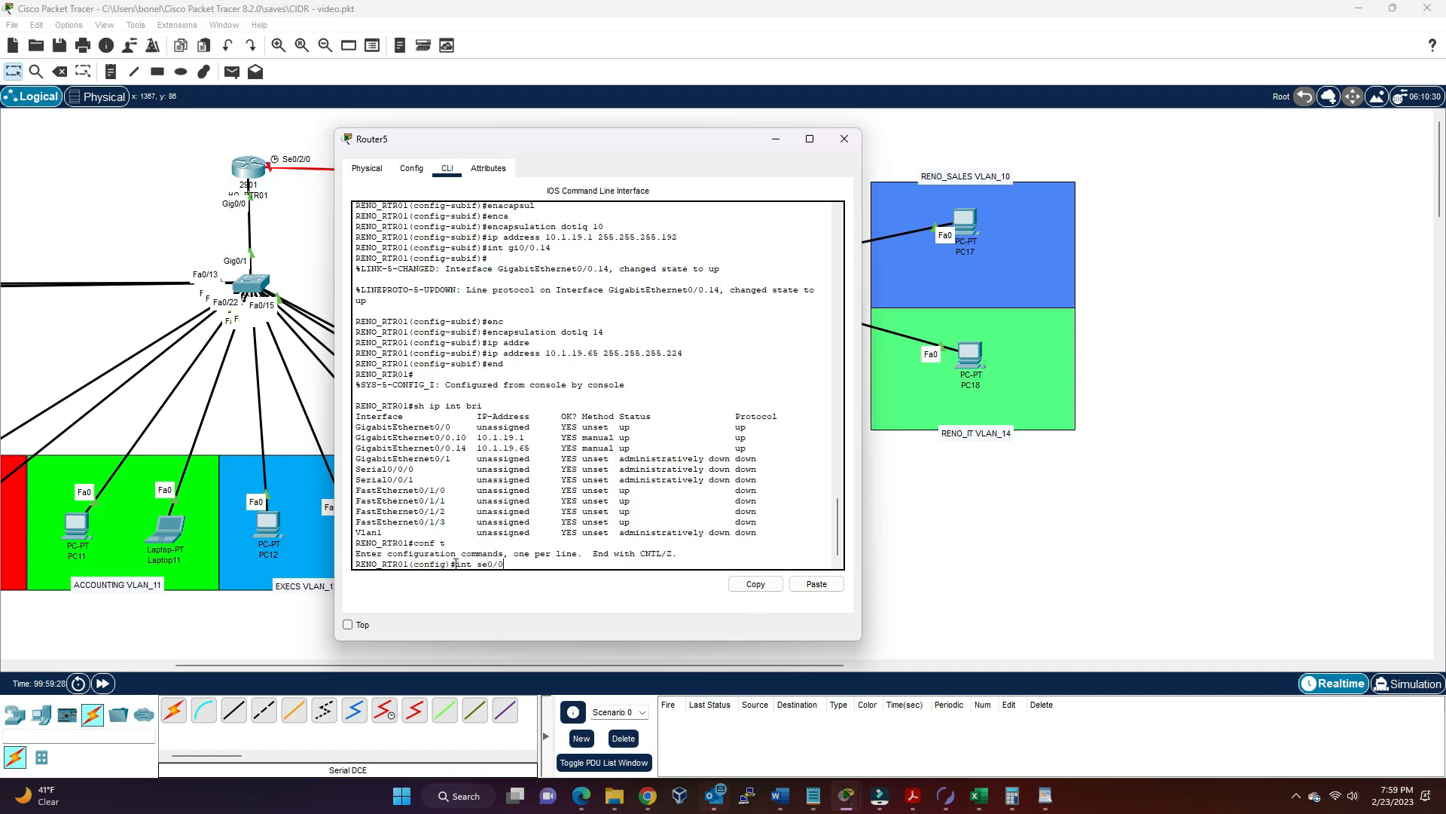
key(Return)
key(Up)
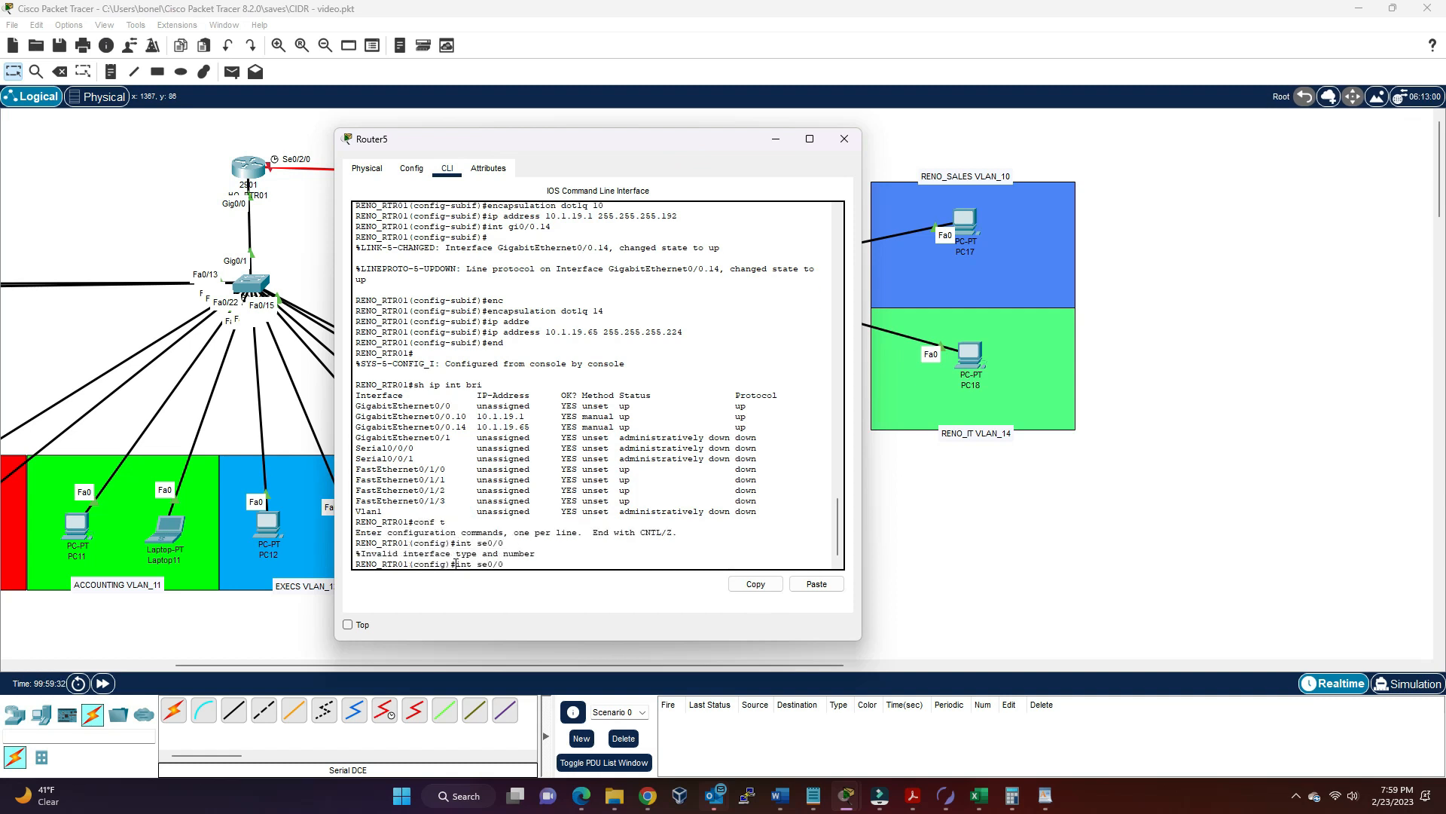
text(/0)
key(Return)
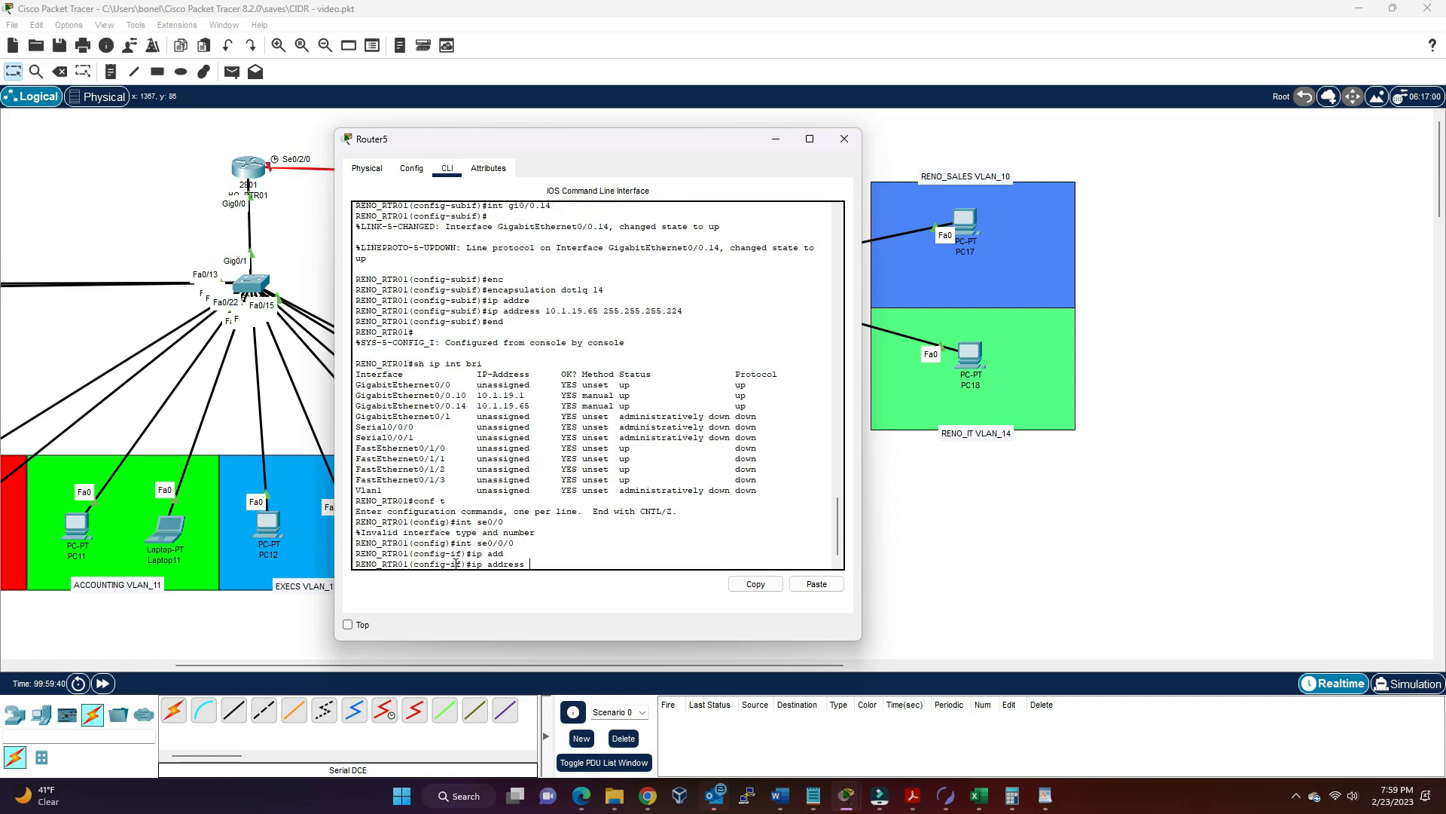
- Switch to the Excel Subnet Work Sheet and look up the B-side address and subnet mask of the HQ–RENO WAN link
click(981, 797)
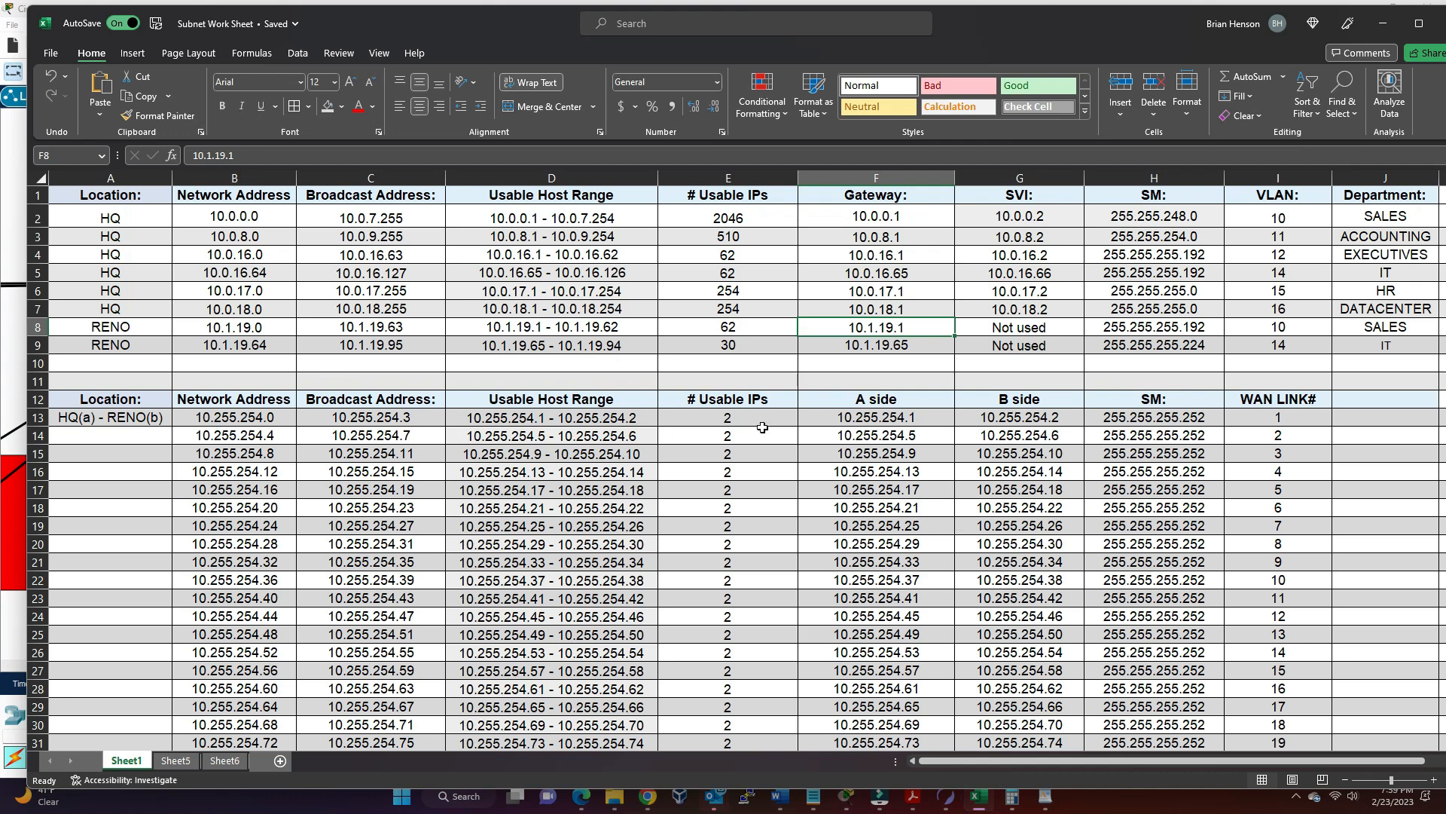
click(1019, 417)
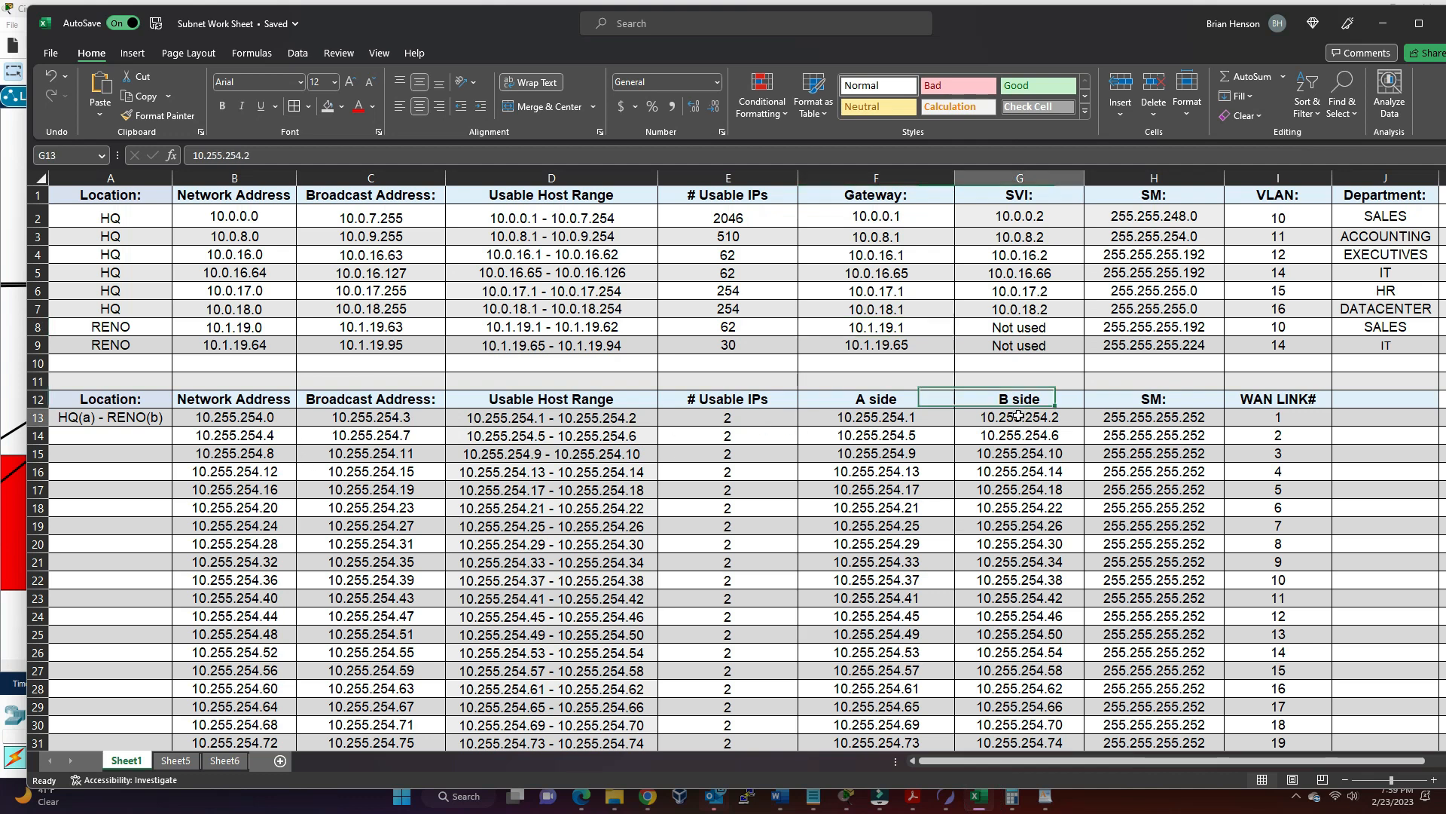
click(1115, 418)
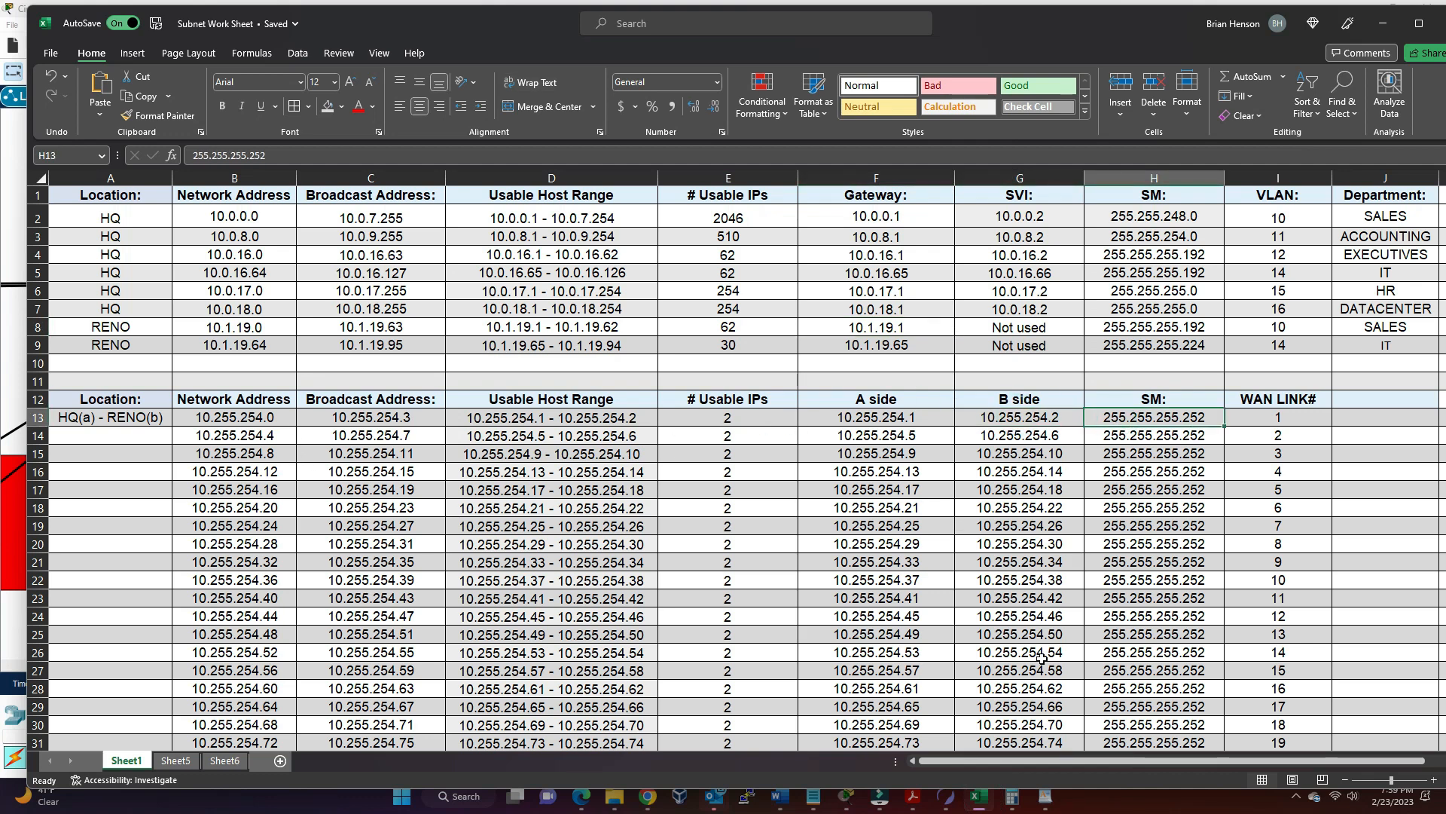
- Switch back to Packet Tracer, assign 10.255.254.2 255.255.255.252 to RENO_RTR01's Serial0/0/0 and enable the interface
click(849, 798)
click(690, 174)
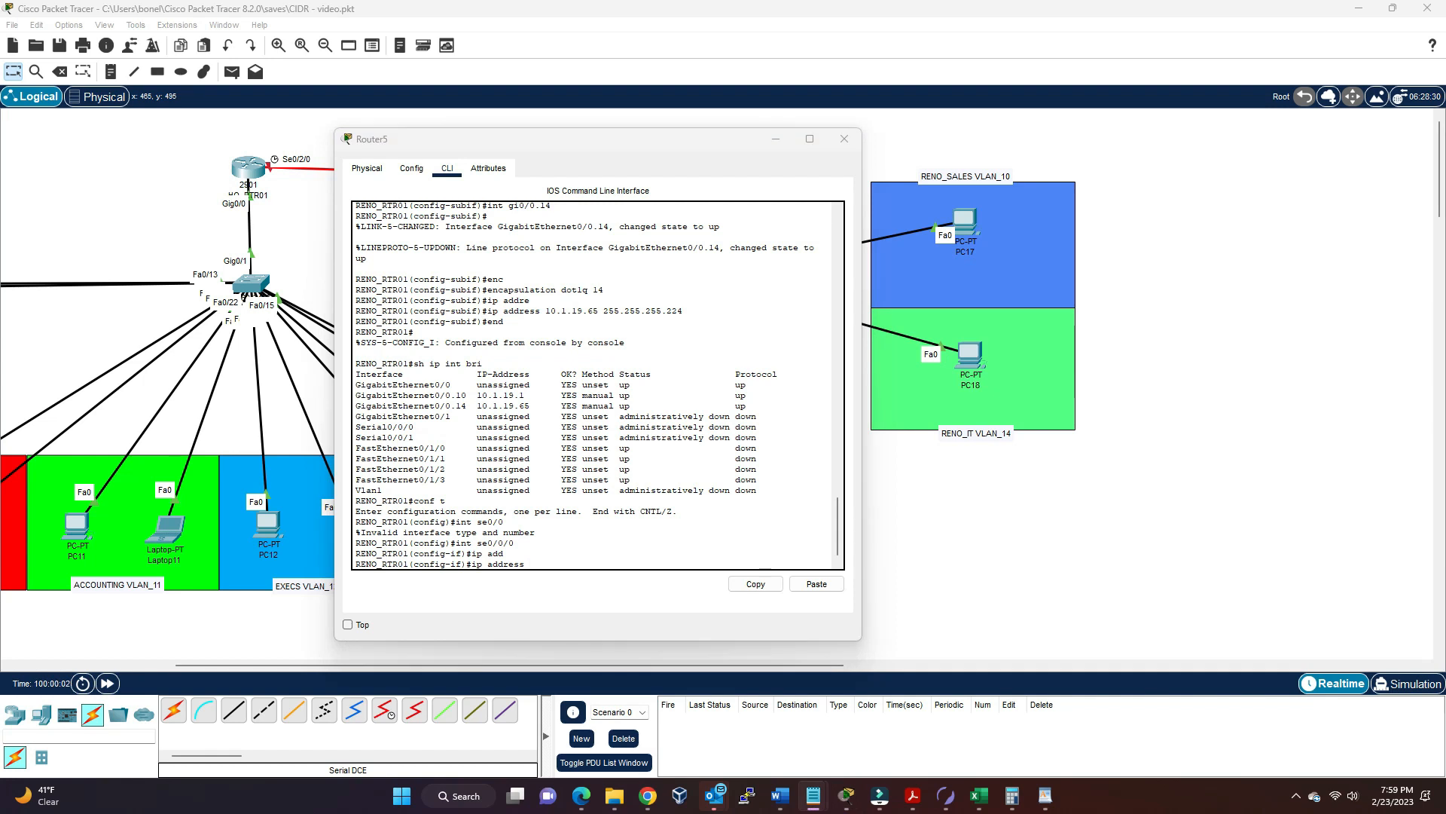
text(10.255.2)
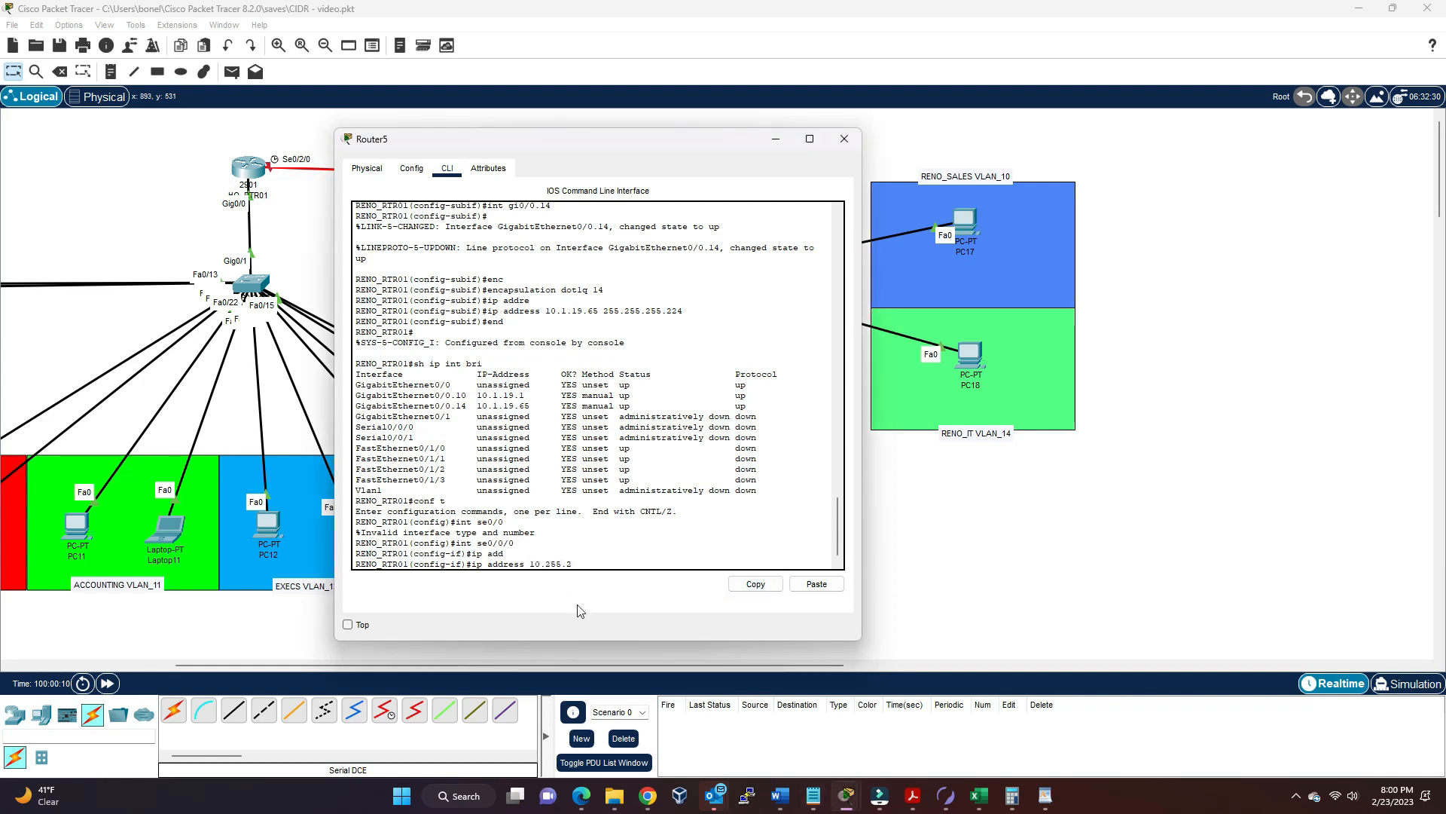
text(54.2 255.255.255.252)
key(Return)
text(no shut)
key(Return)
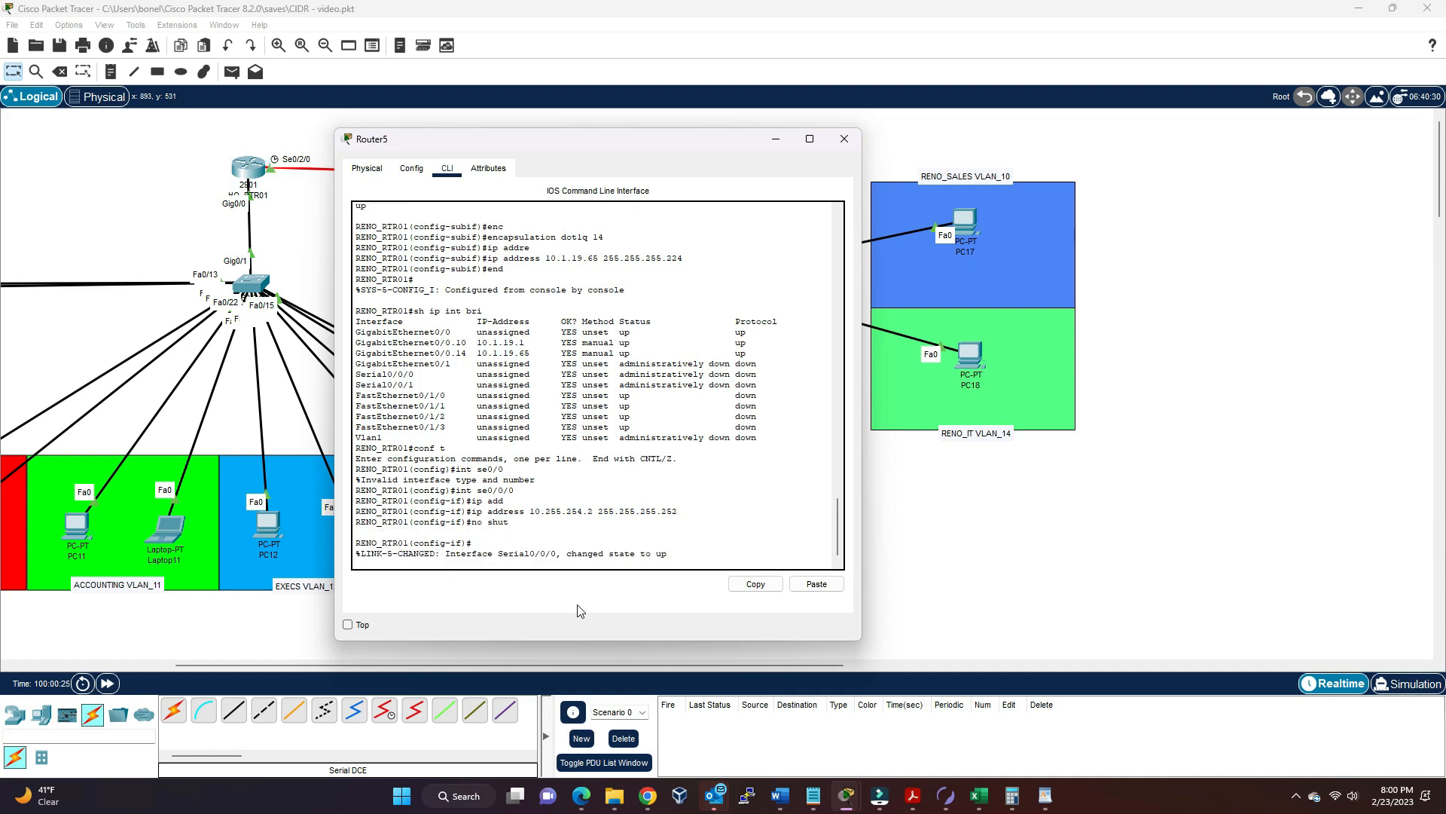
- Show RENO_RTR01's brief IP interface summary again and review the VLAN subinterface and serial entries
text(end)
key(Return)
text(s h ip in)
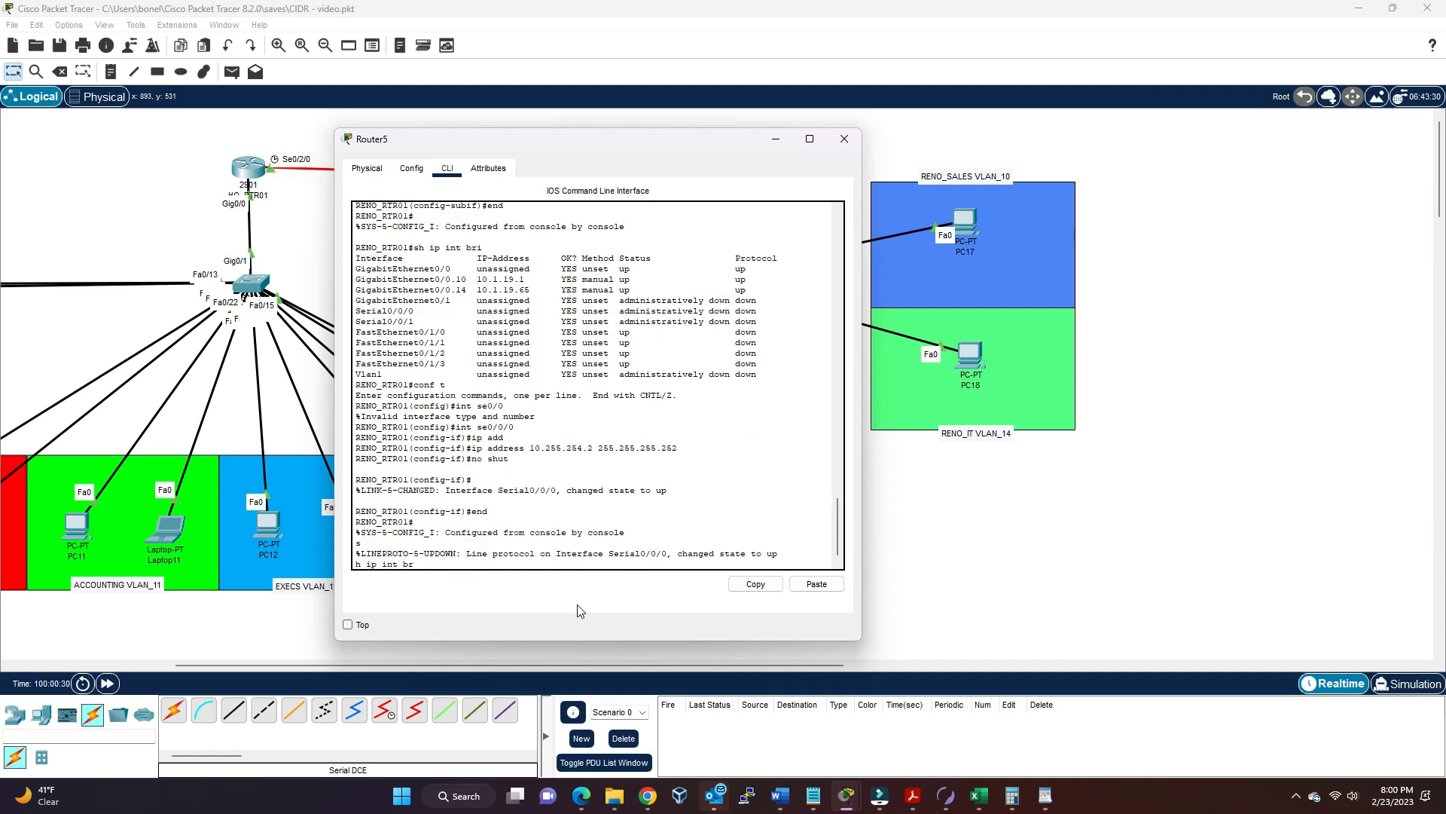
text(t bri)
key(Return)
key(Return)
key(Return)
key(Return)
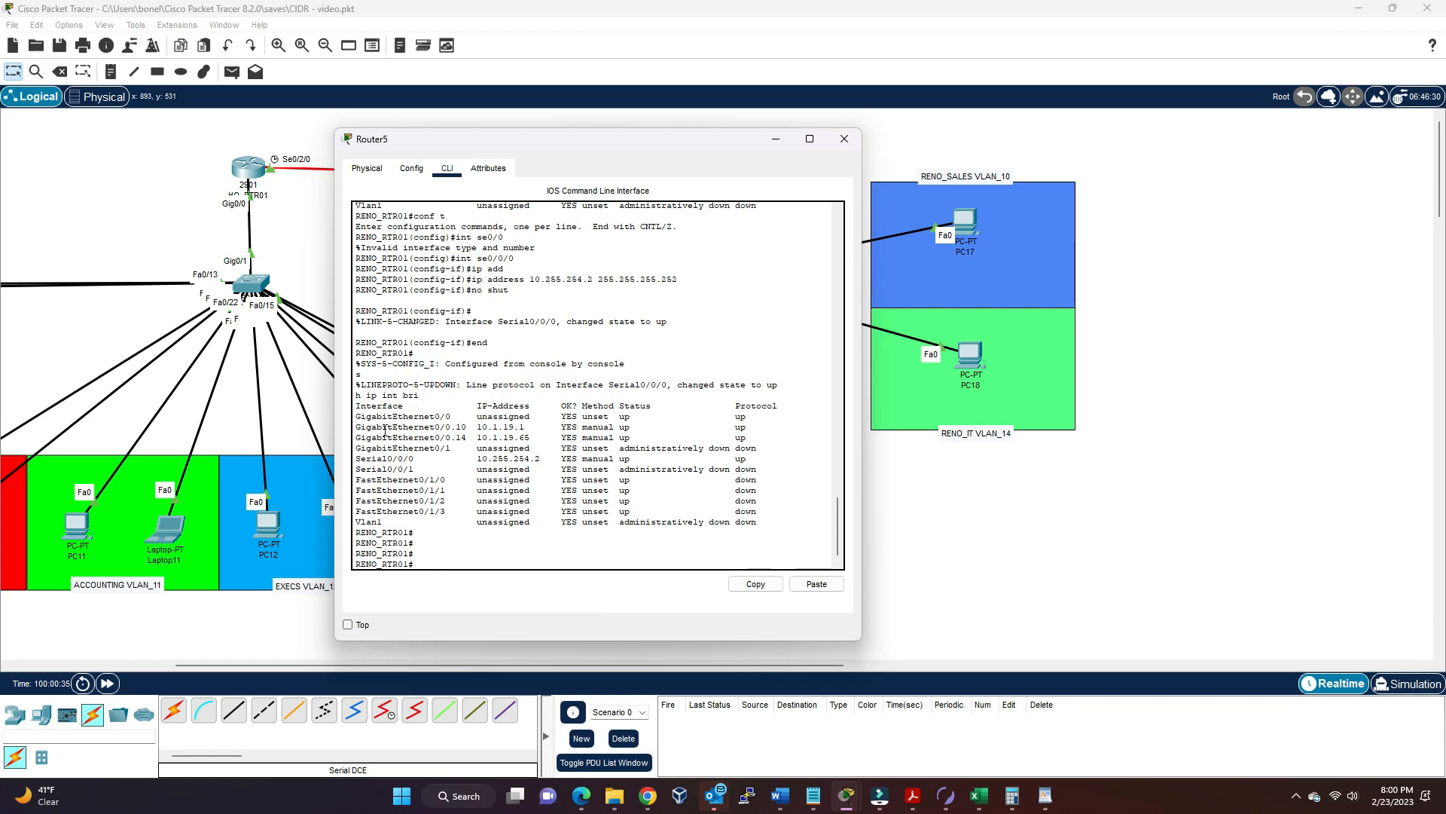
drag(358, 427, 356, 445)
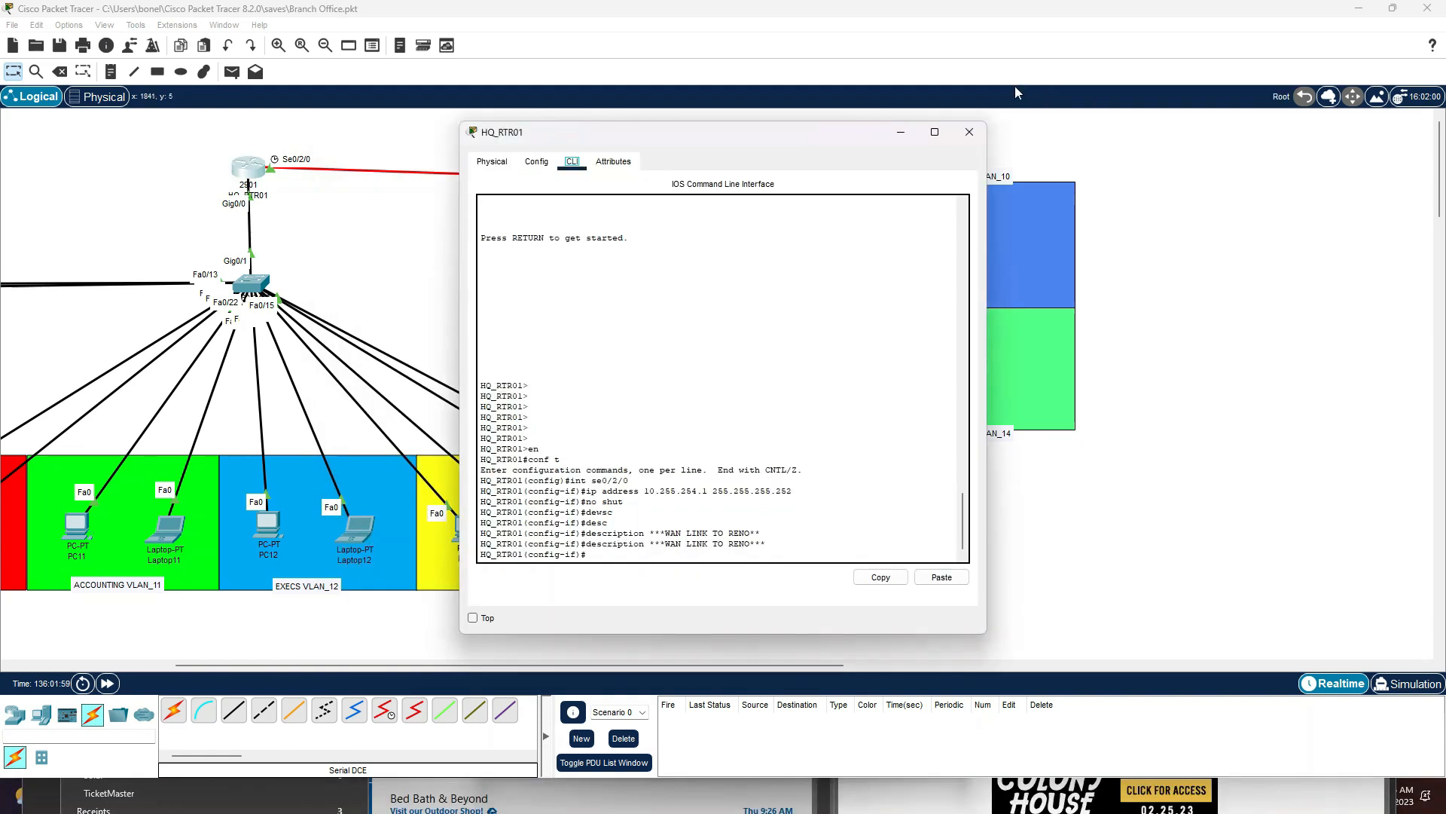
- Close the HQ_RTR01 console, open the Reno router's CLI and enter interface configuration for Serial0/0/0
click(969, 132)
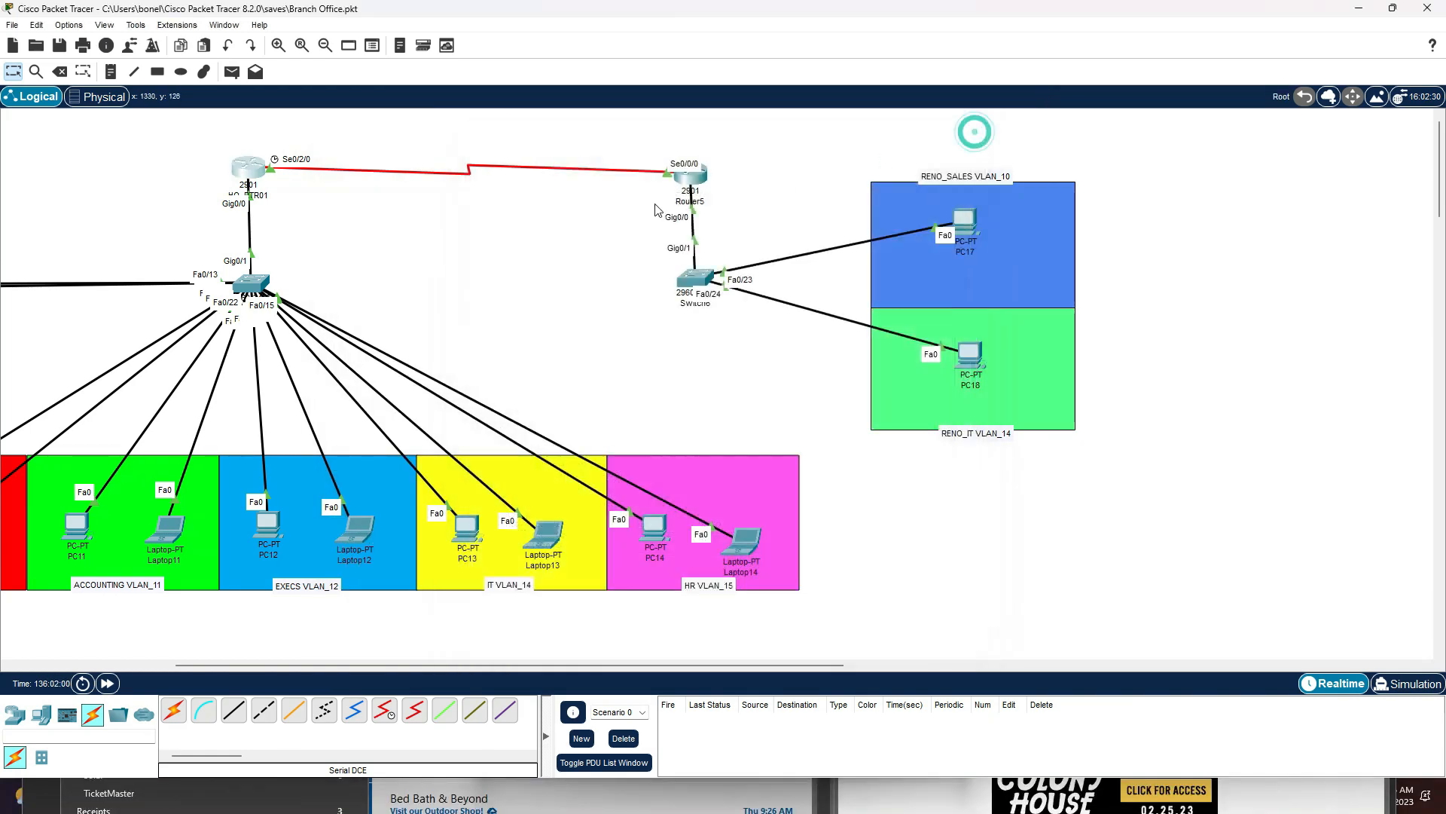
click(688, 177)
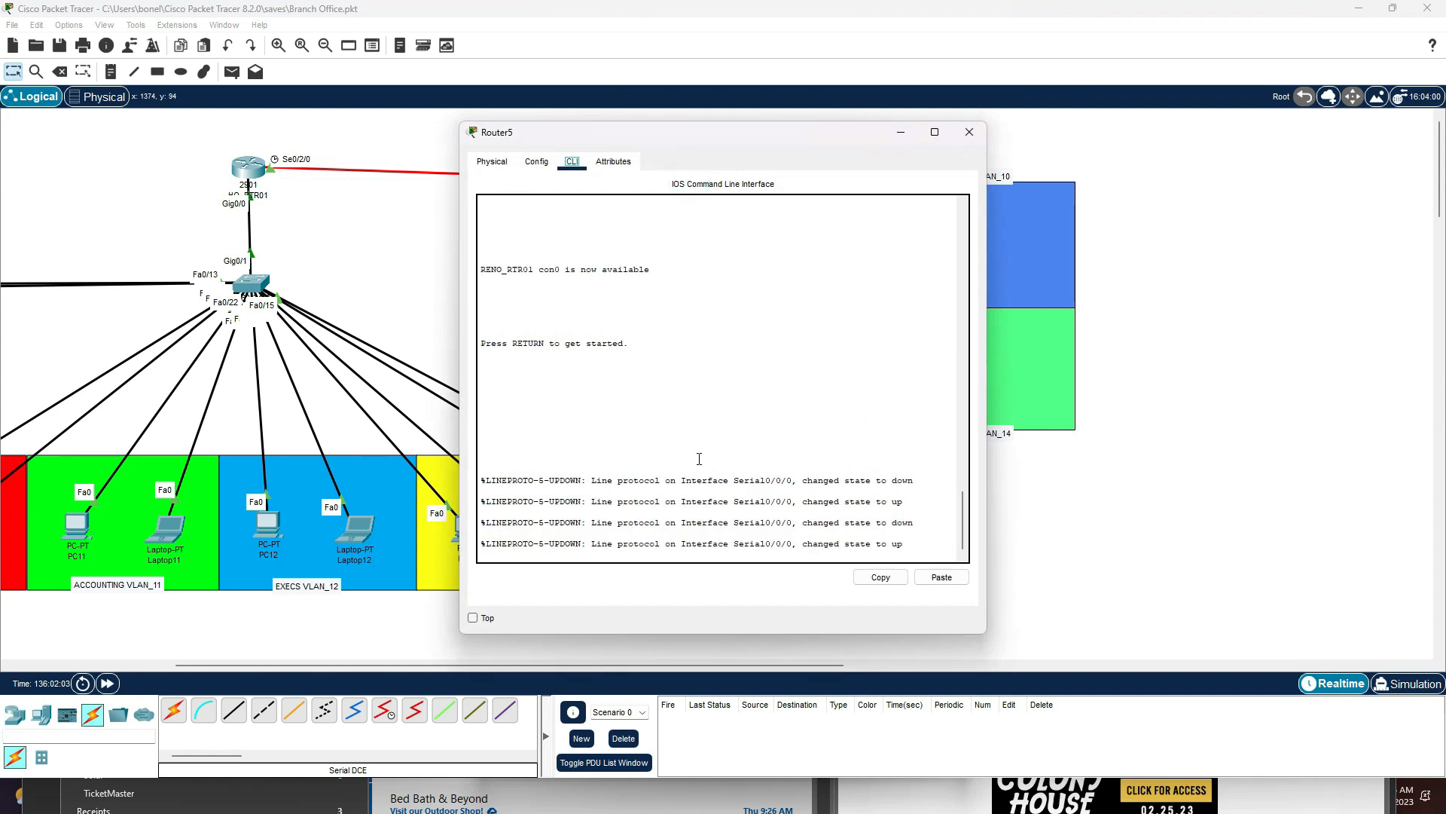
click(615, 444)
key(Return)
text(en)
key(Return)
text(conf t)
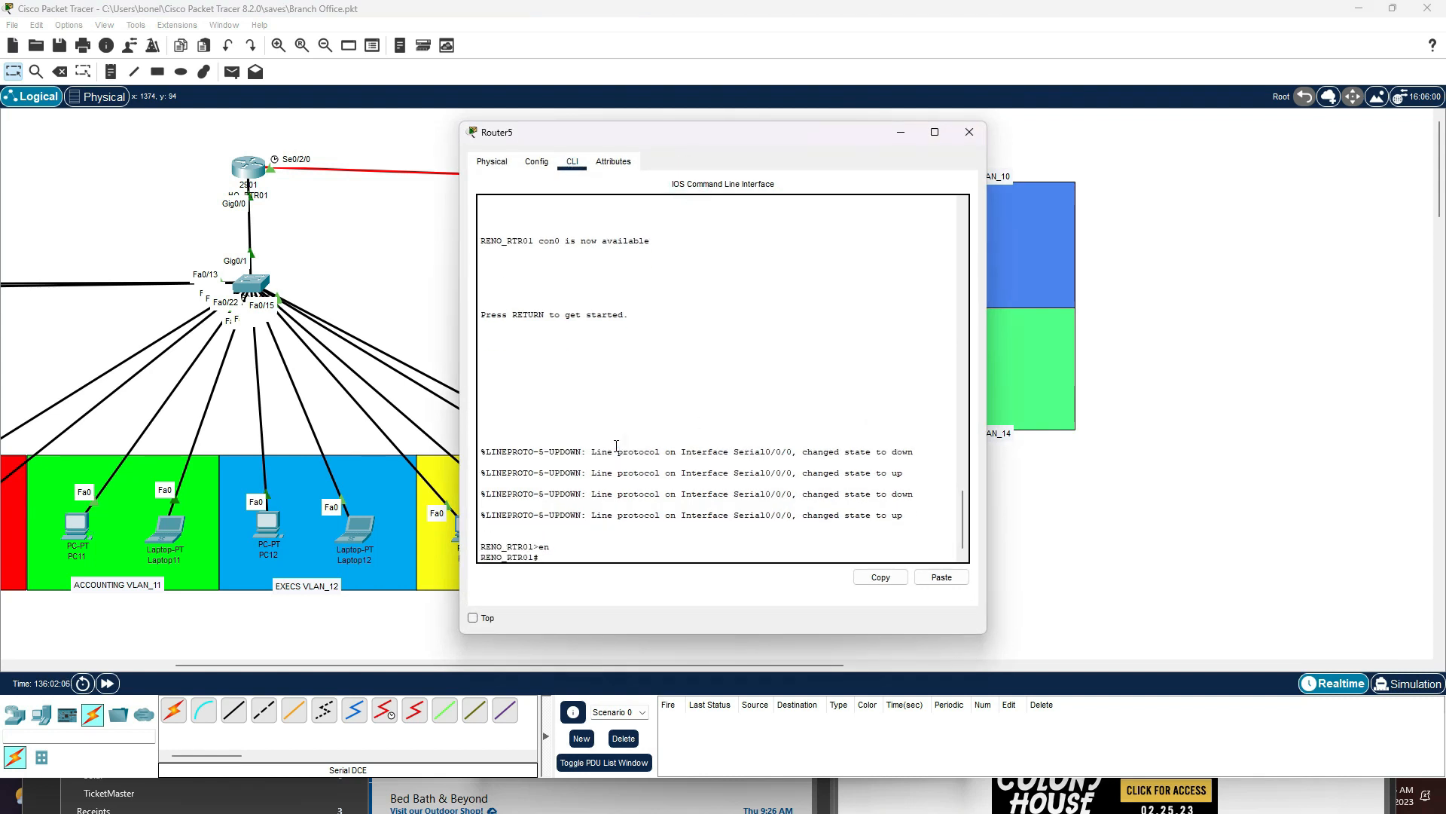
key(Return)
text(int se0/0/0)
key(Return)
- Add the description "***WAN LINK TO HQ***" to Serial0/0/0 on RENO_RTR01
text(se)
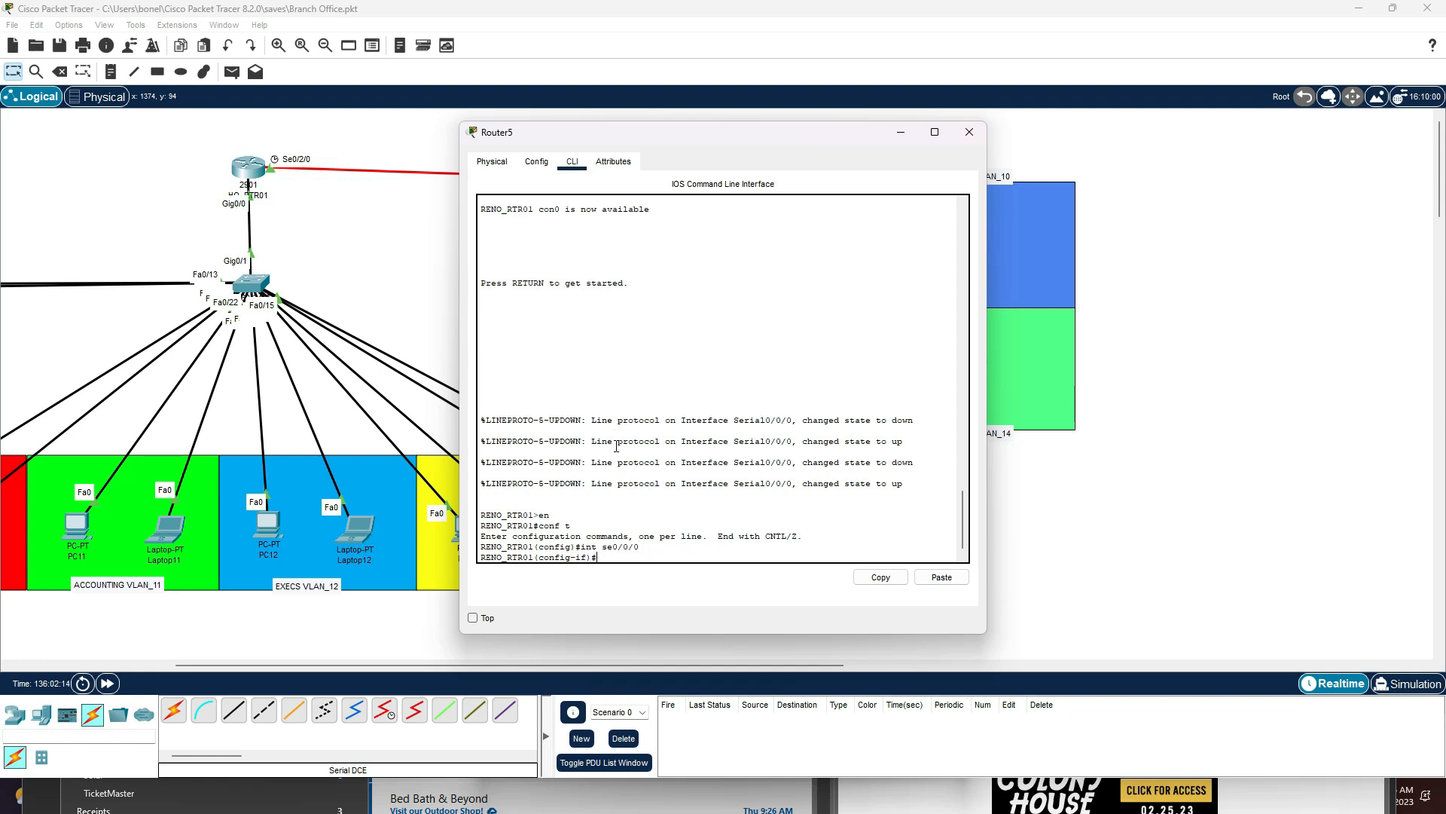
text(desc)
key(Tab)
text(***)
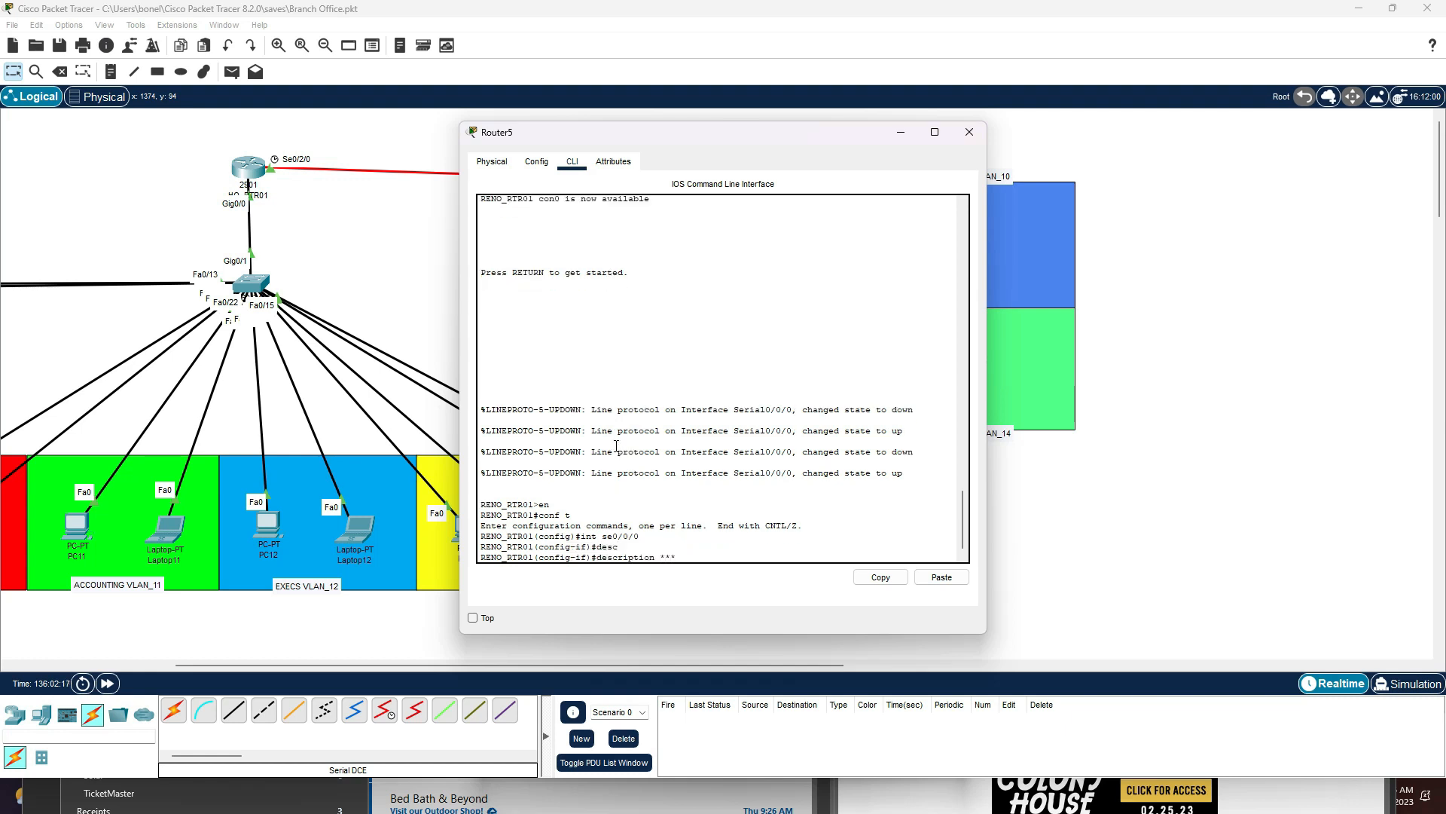
text(WAN LINK TO HQ***)
key(Return)
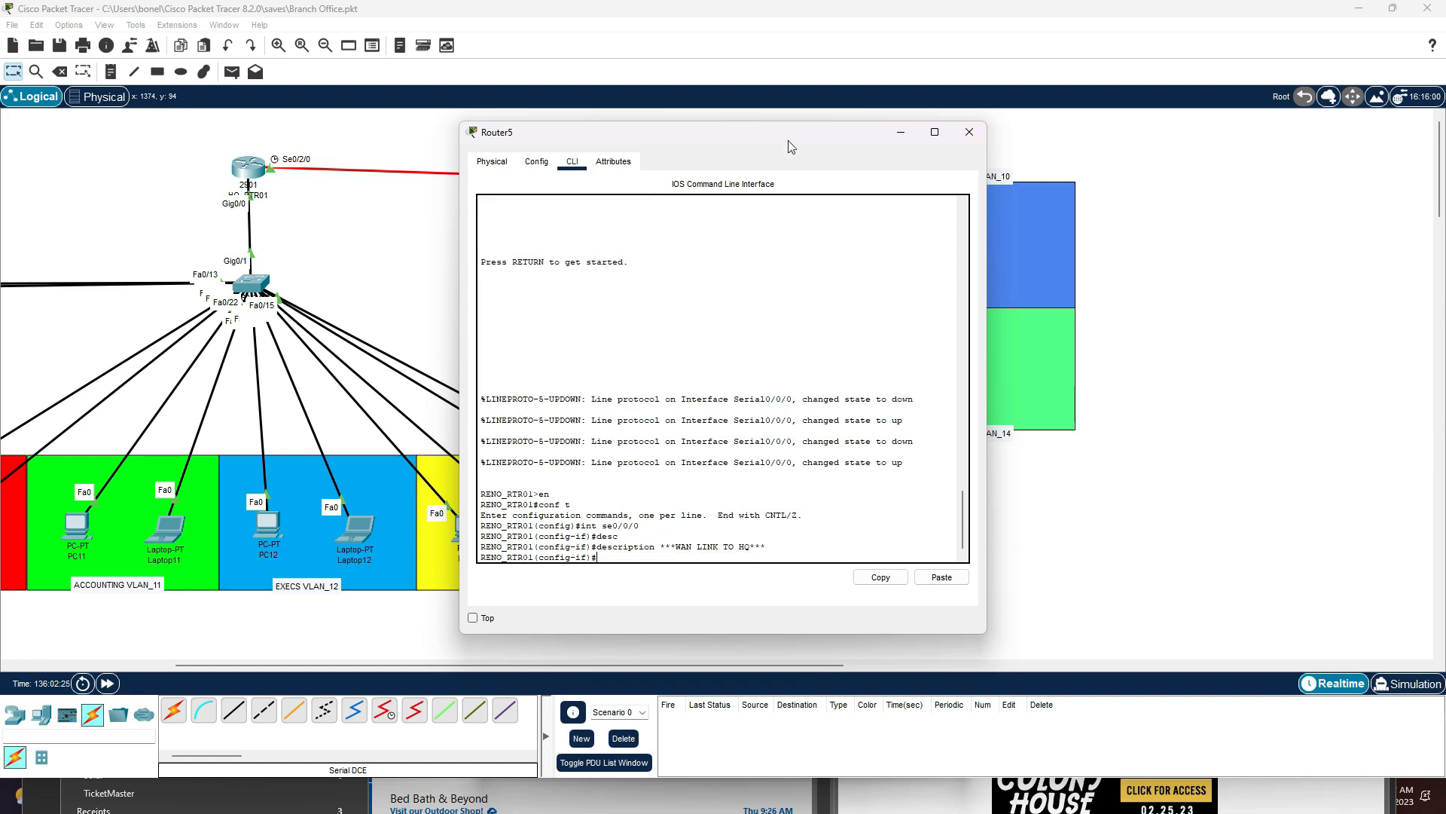
- Reopen the HQ_RTR01 CLI, leave configuration mode and show its brief IP interface summary
click(970, 132)
click(249, 167)
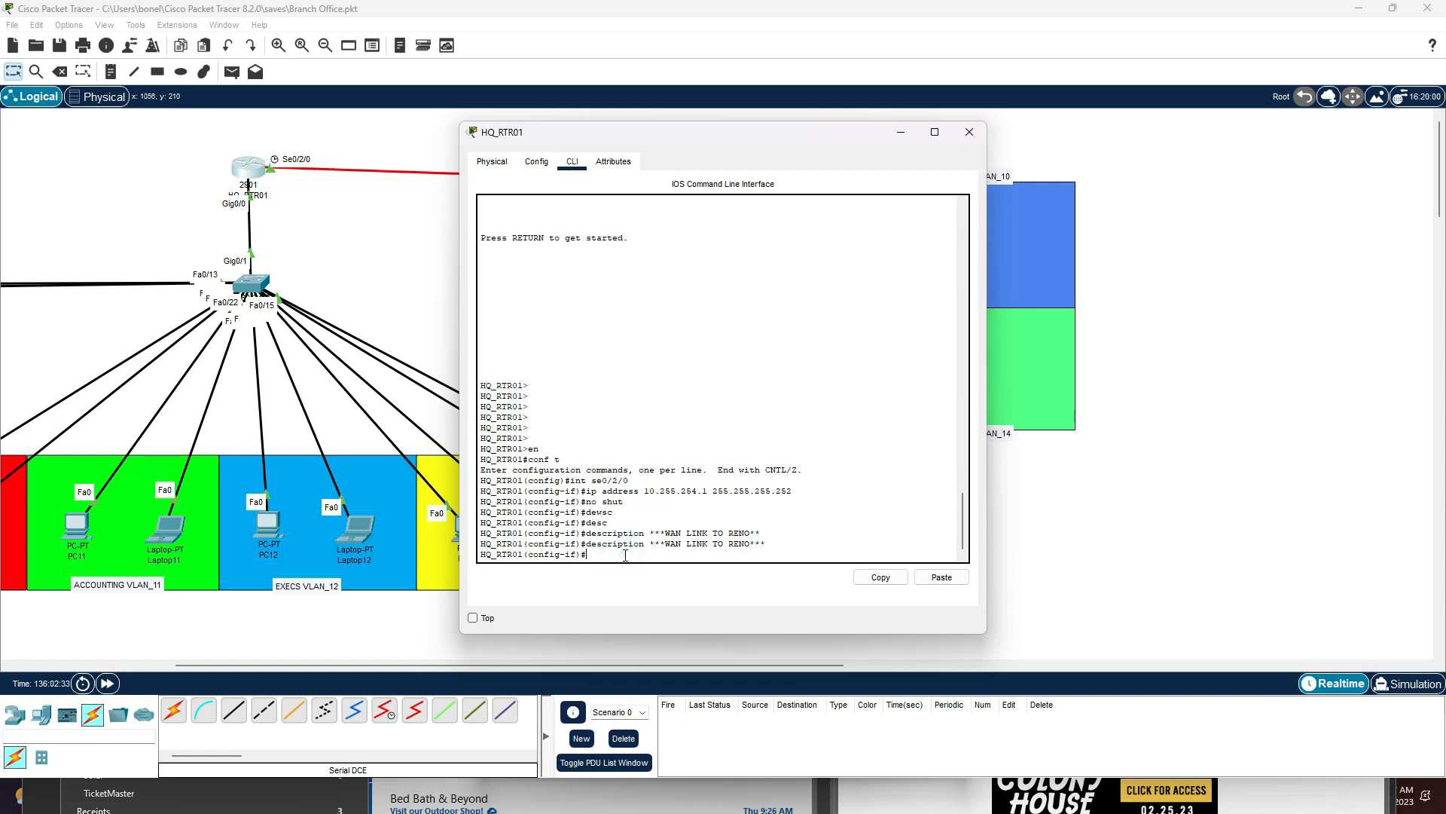
text(end)
key(Return)
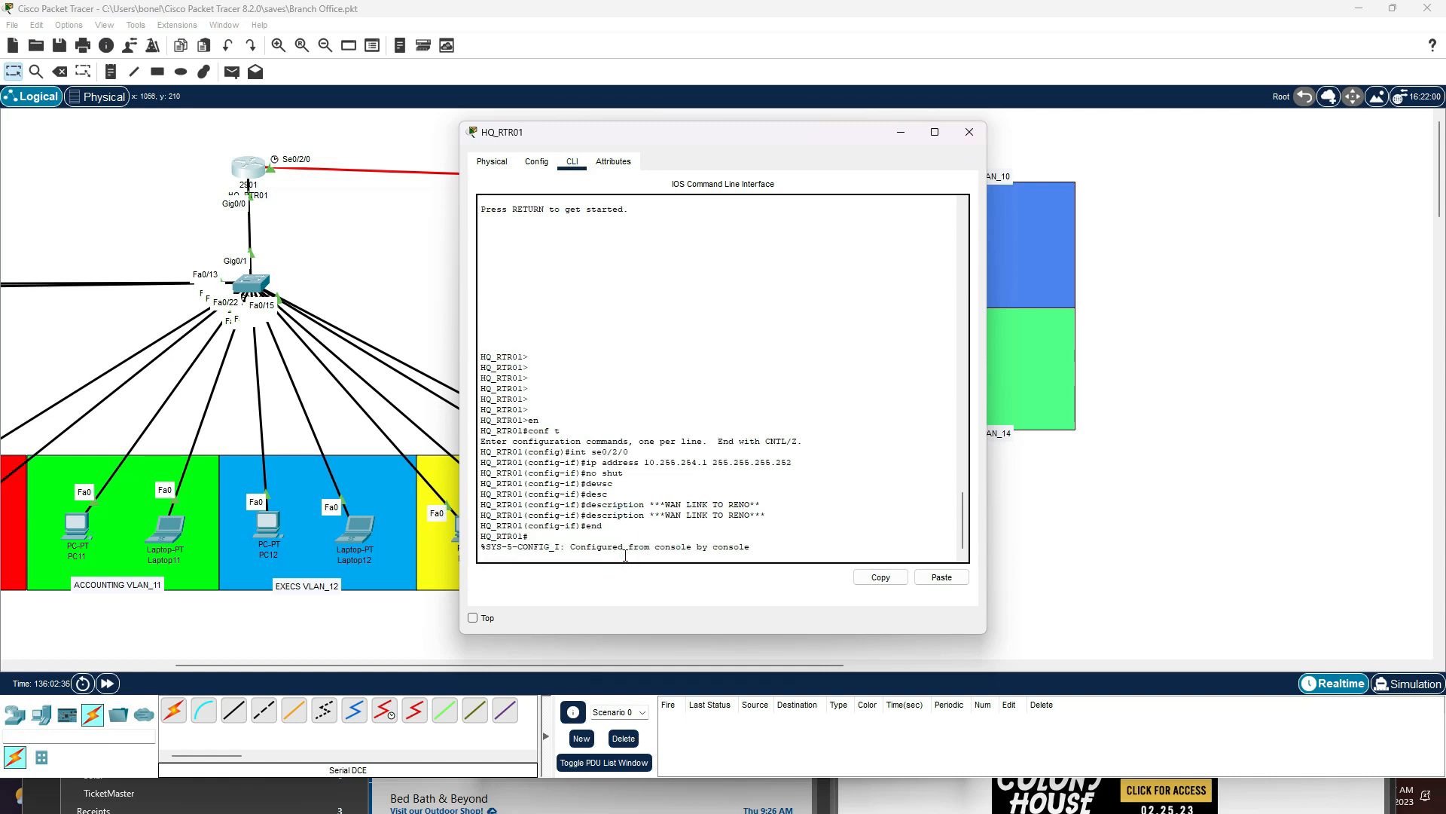
key(Return)
text(sh ip int brie)
key(Return)
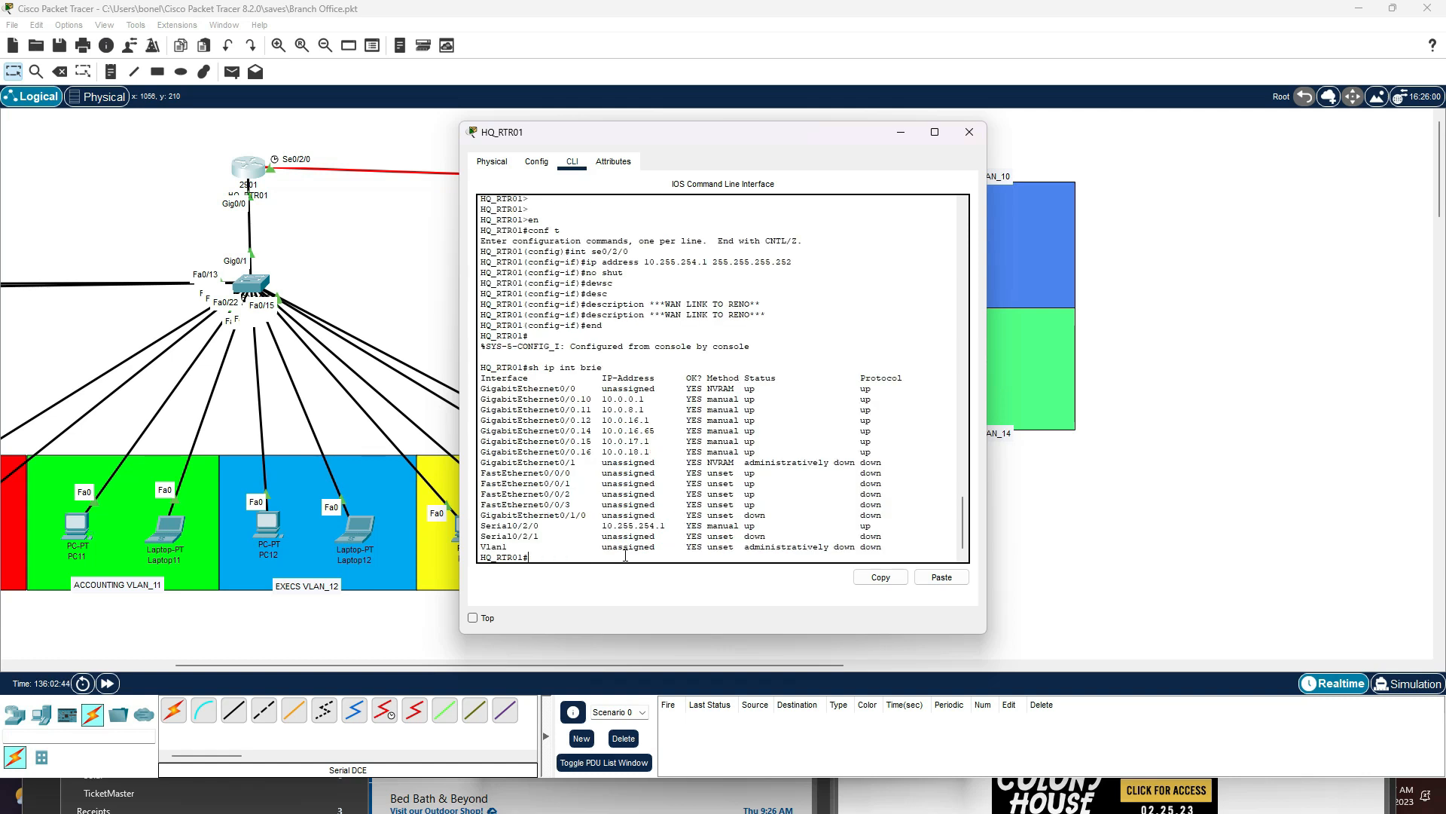
- Ping the Reno side of the WAN link at 10.255.254.2 from HQ_RTR01
key(Return)
key(Return)
key(Return)
key(Return)
text(ping 10.255.254.2)
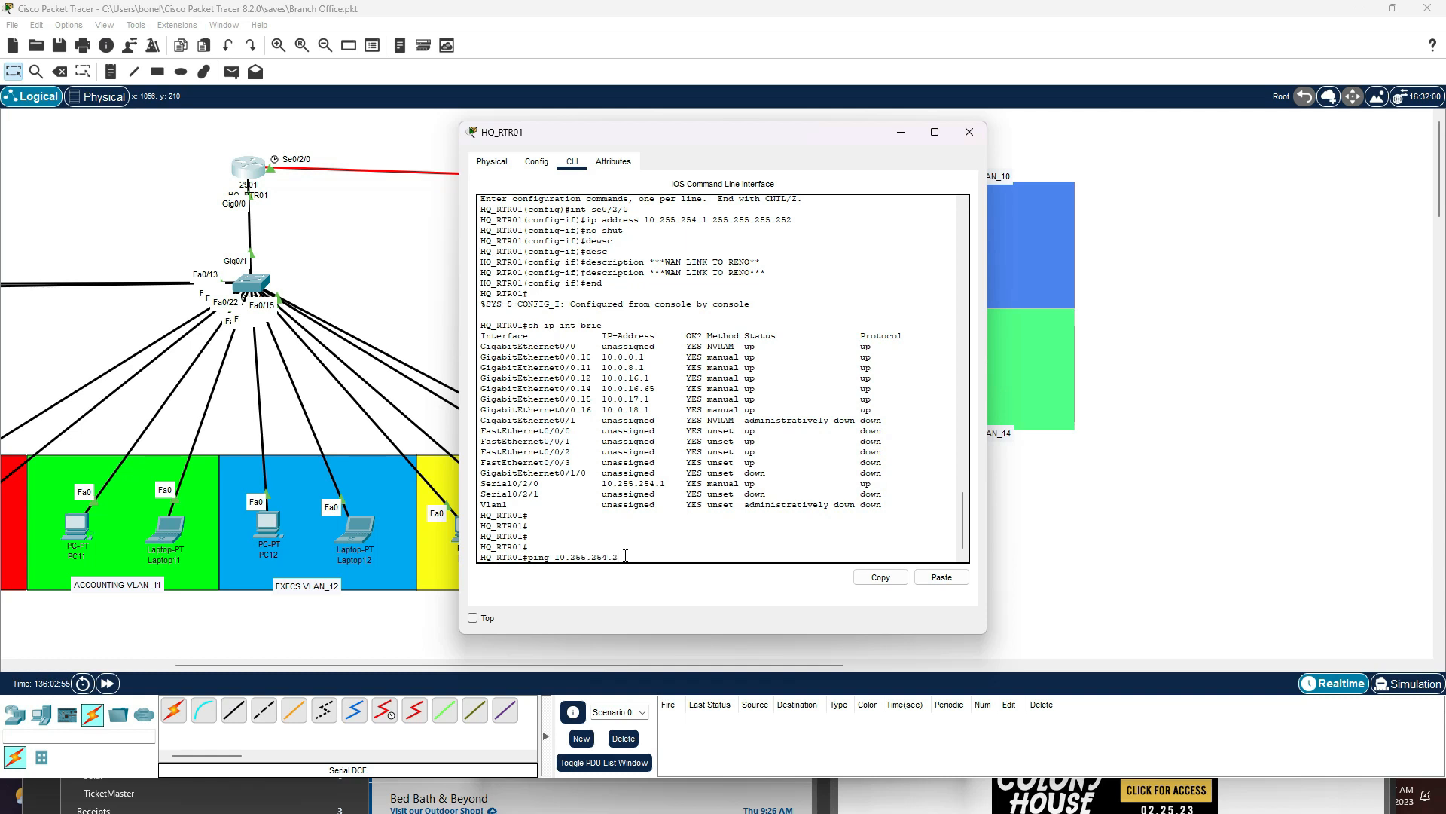
key(Return)
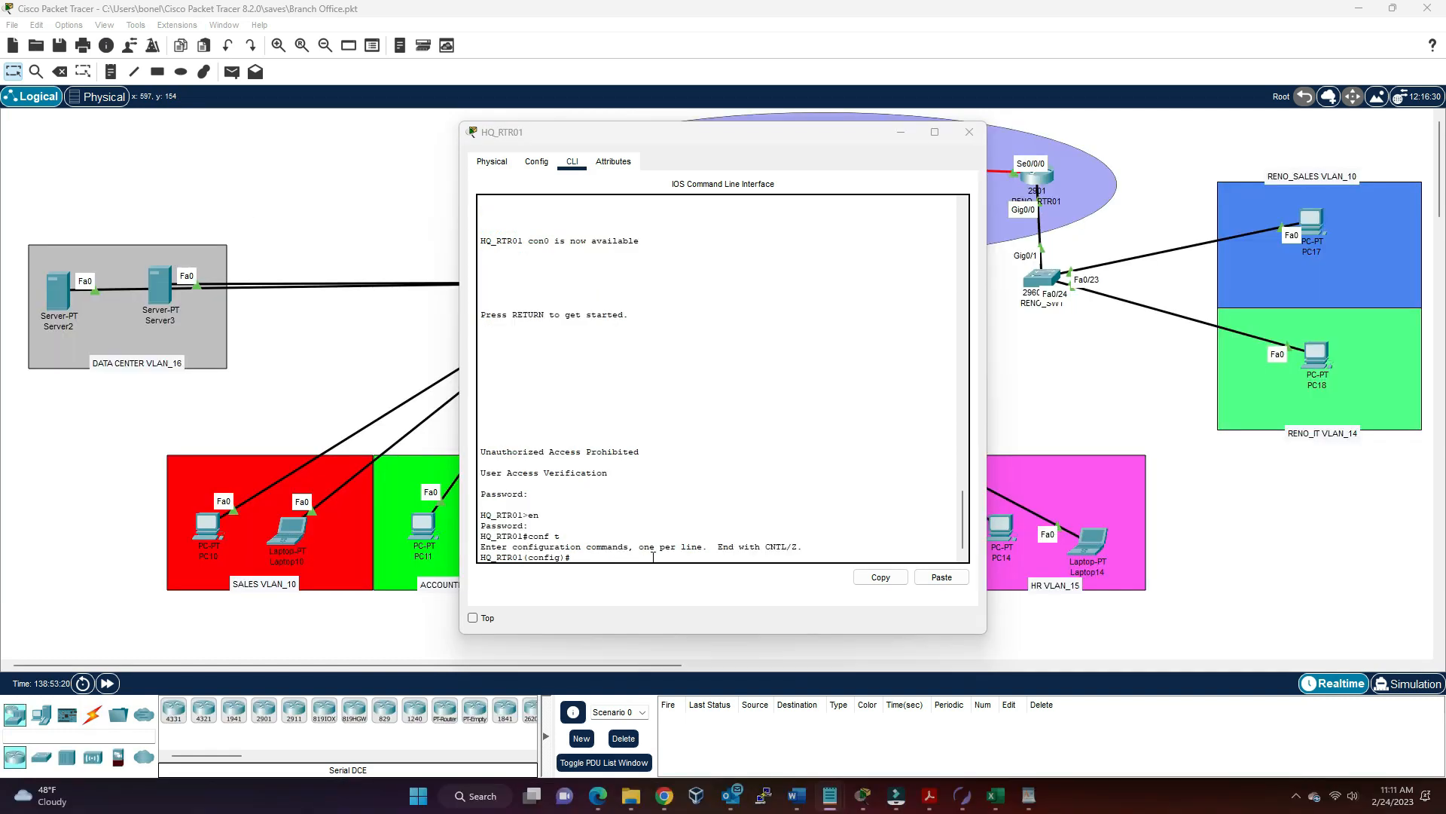
- Paste DHCP pool FALON_SALES into HQ_RTR01: network 10.1.19.0 255.255.255.192, default router 10.1.19.1, DNS server 10.0.18.10, domain xyzcorp.com
click(653, 557)
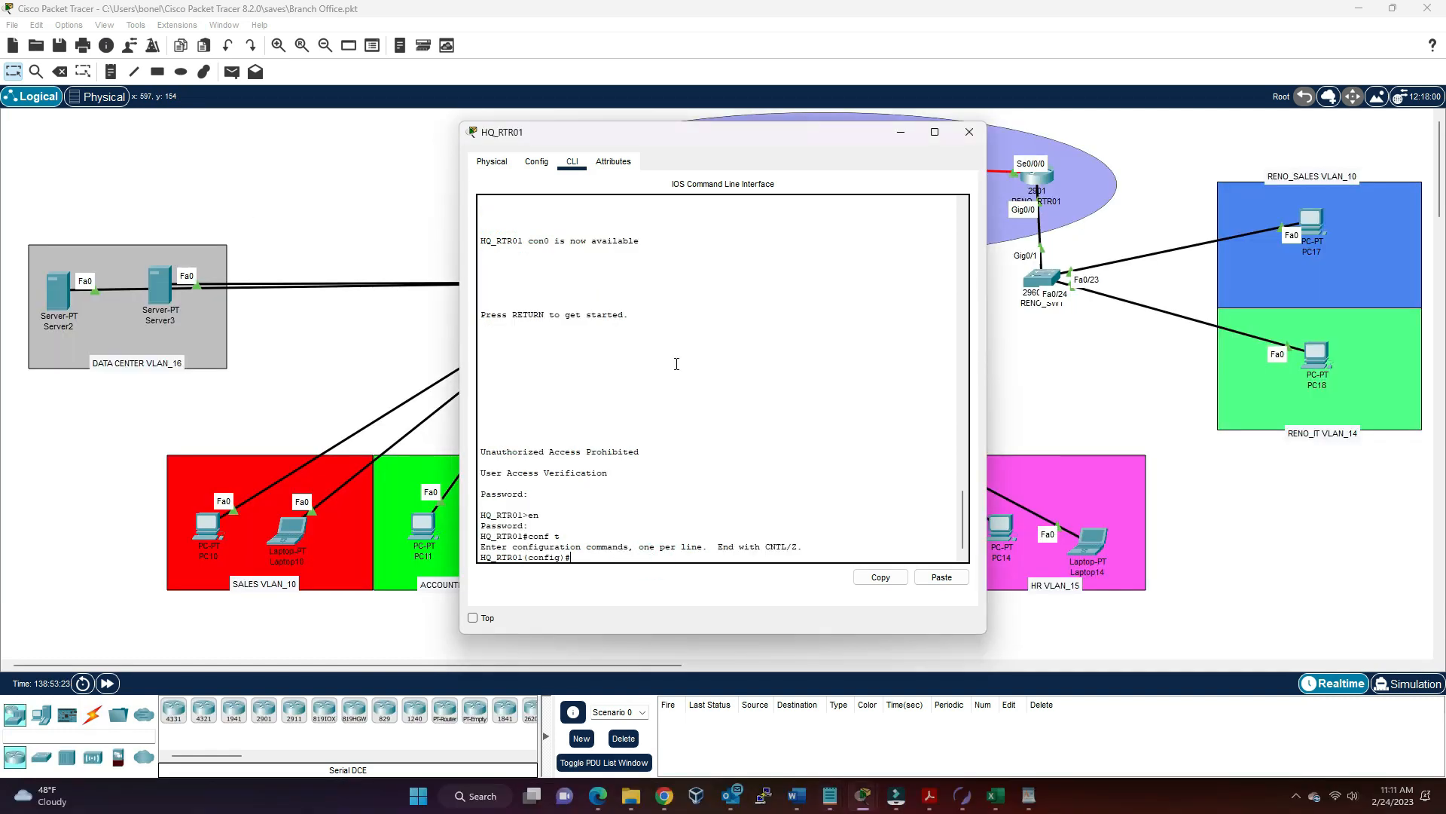
click(939, 577)
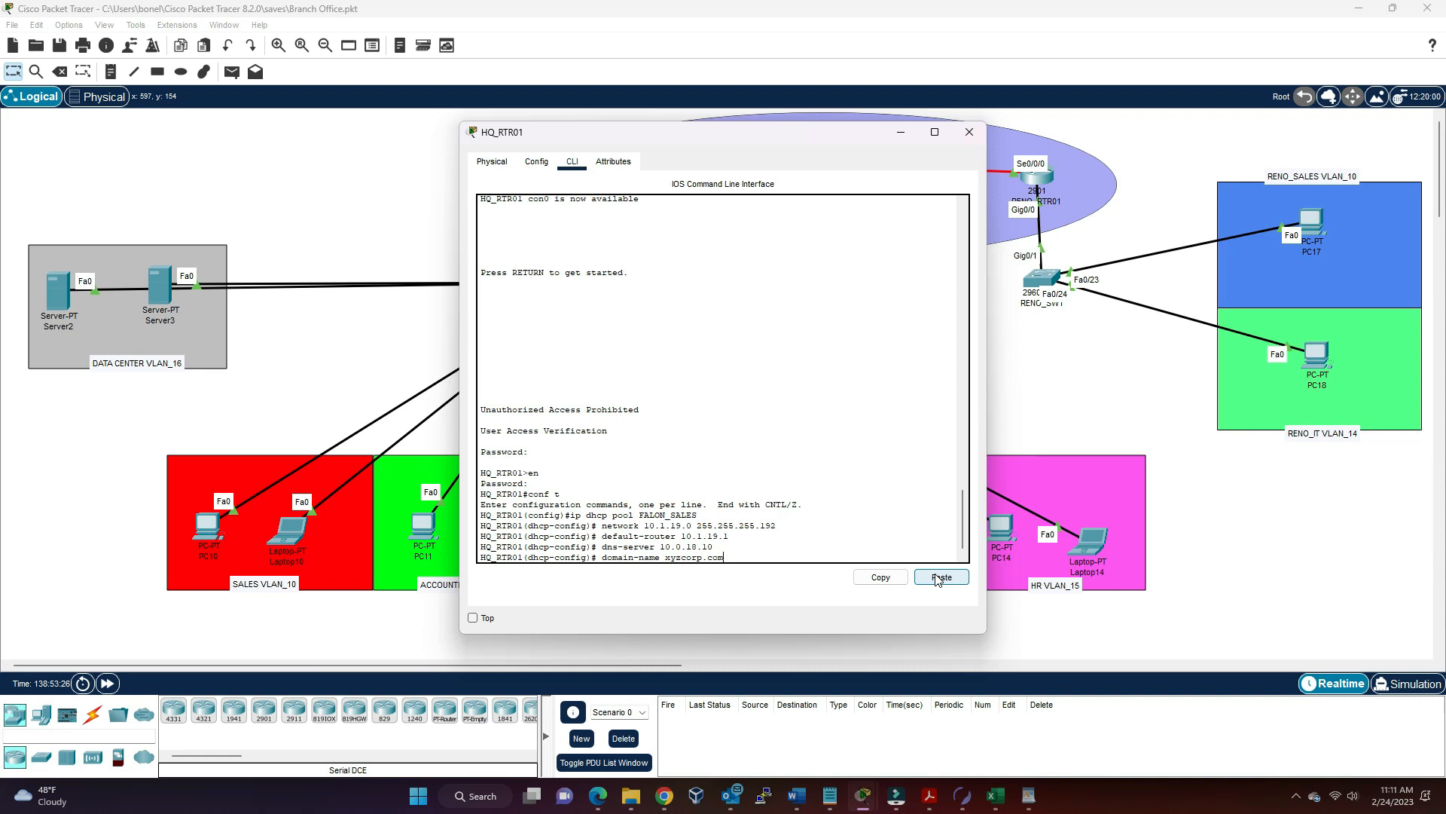
key(Return)
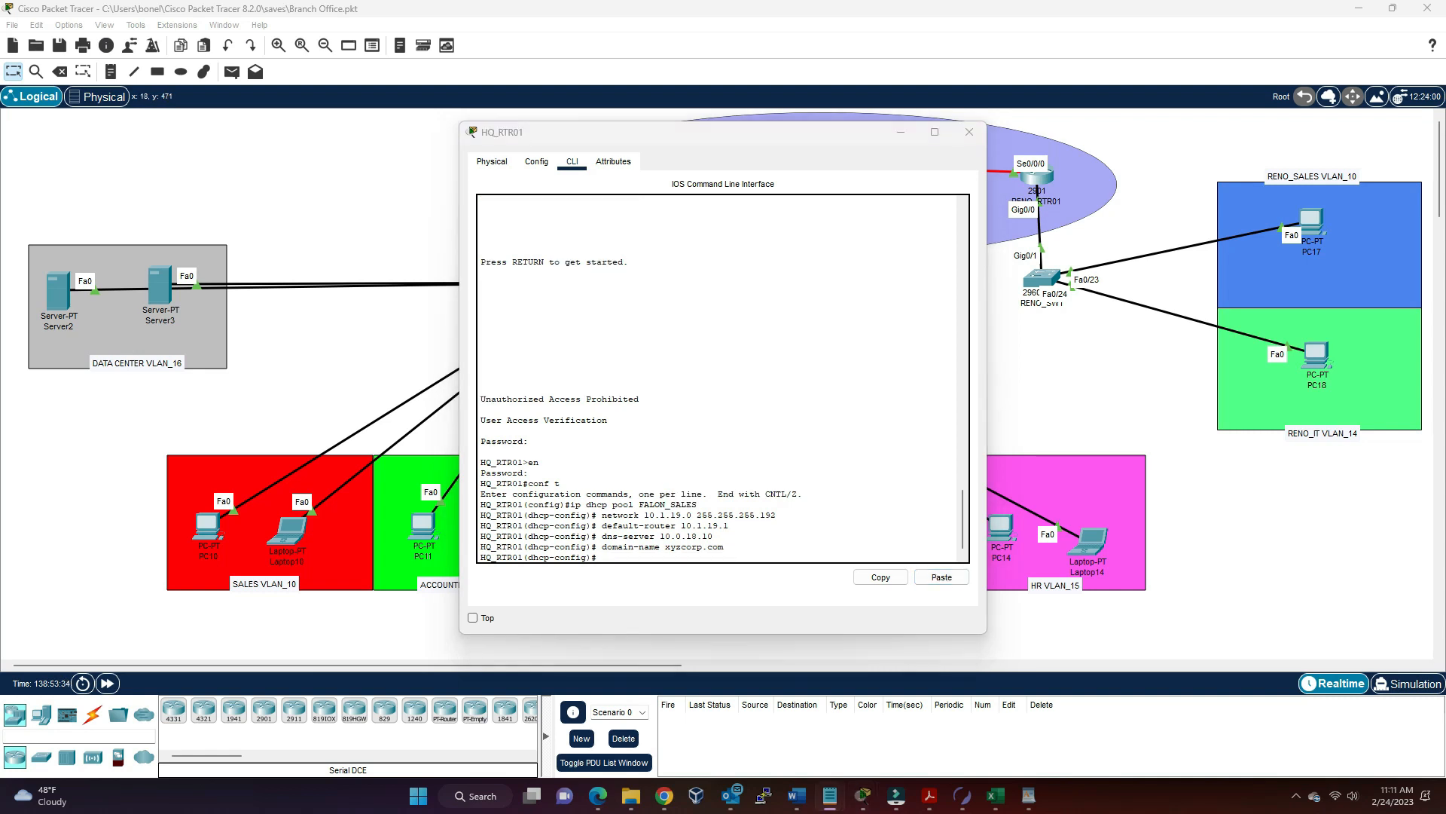
- Paste DHCP pool FALON_IT into HQ_RTR01: network 10.1.19.64 255.255.255.224, default router 10.1.19.65, DNS server 10.0.18.10, domain xyzcorp.com
click(942, 577)
drag(600, 536, 734, 536)
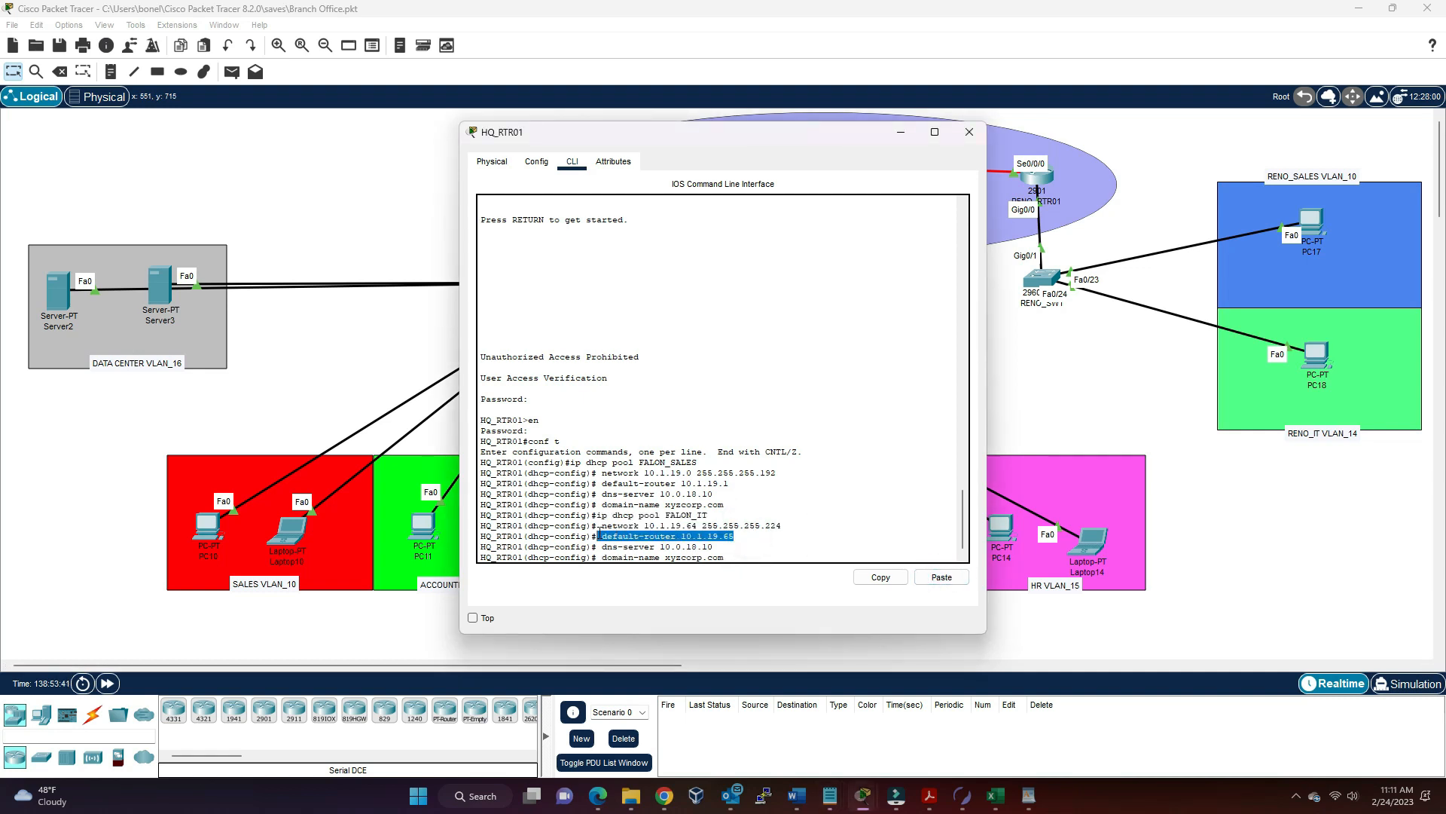
drag(729, 483, 603, 483)
click(735, 556)
key(Return)
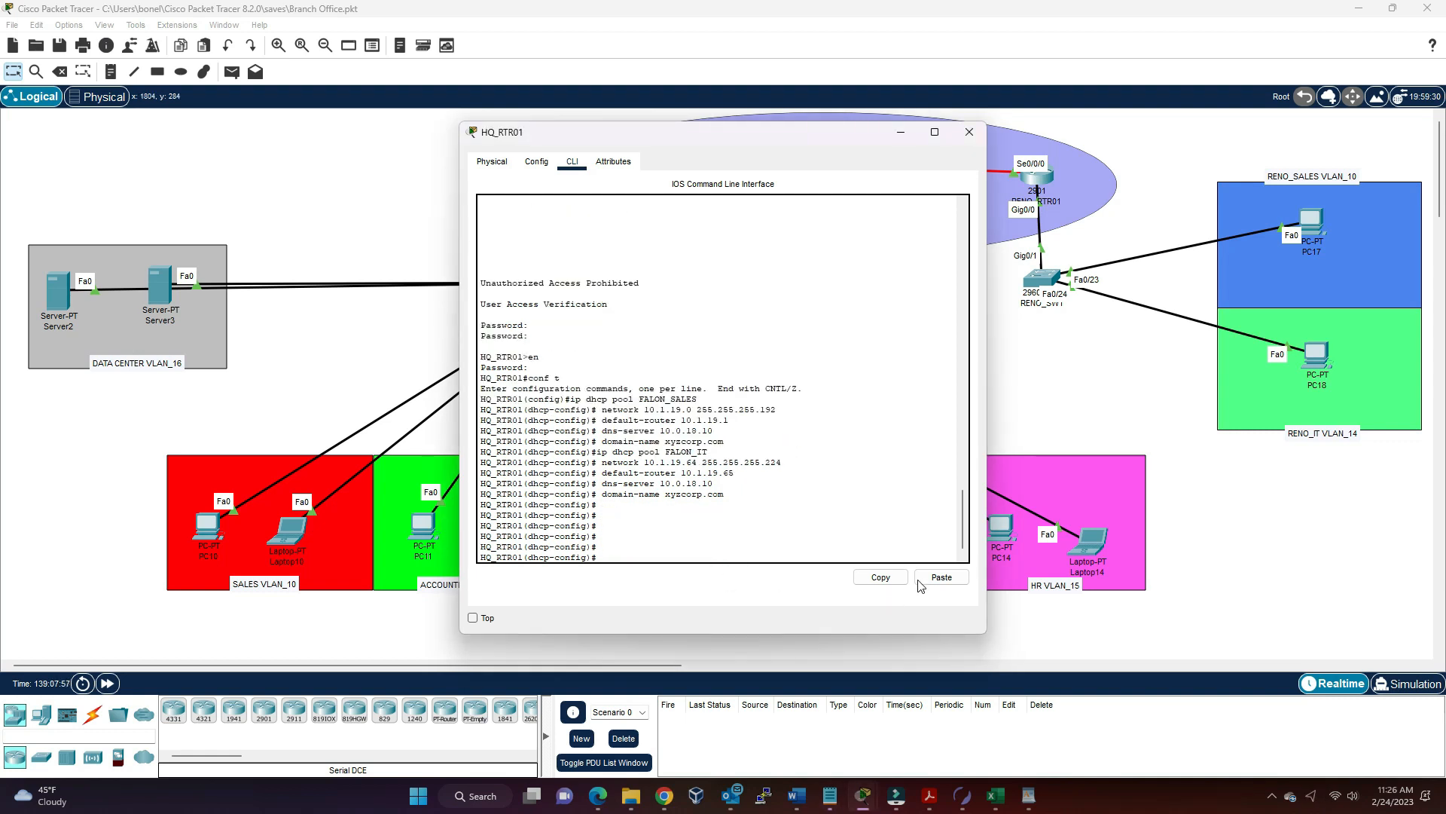
- Paste DHCP address exclusions for 10.0.19.1, 10.0.19.65, 10.0.19.2 and 10.0.19.66 into the HQ_RTR01 configuration
click(941, 577)
click(797, 556)
key(Return)
- Leave configuration mode on HQ_RTR01 and review the DHCP entries in the running configuration
text(end)
key(Return)
text(sh run)
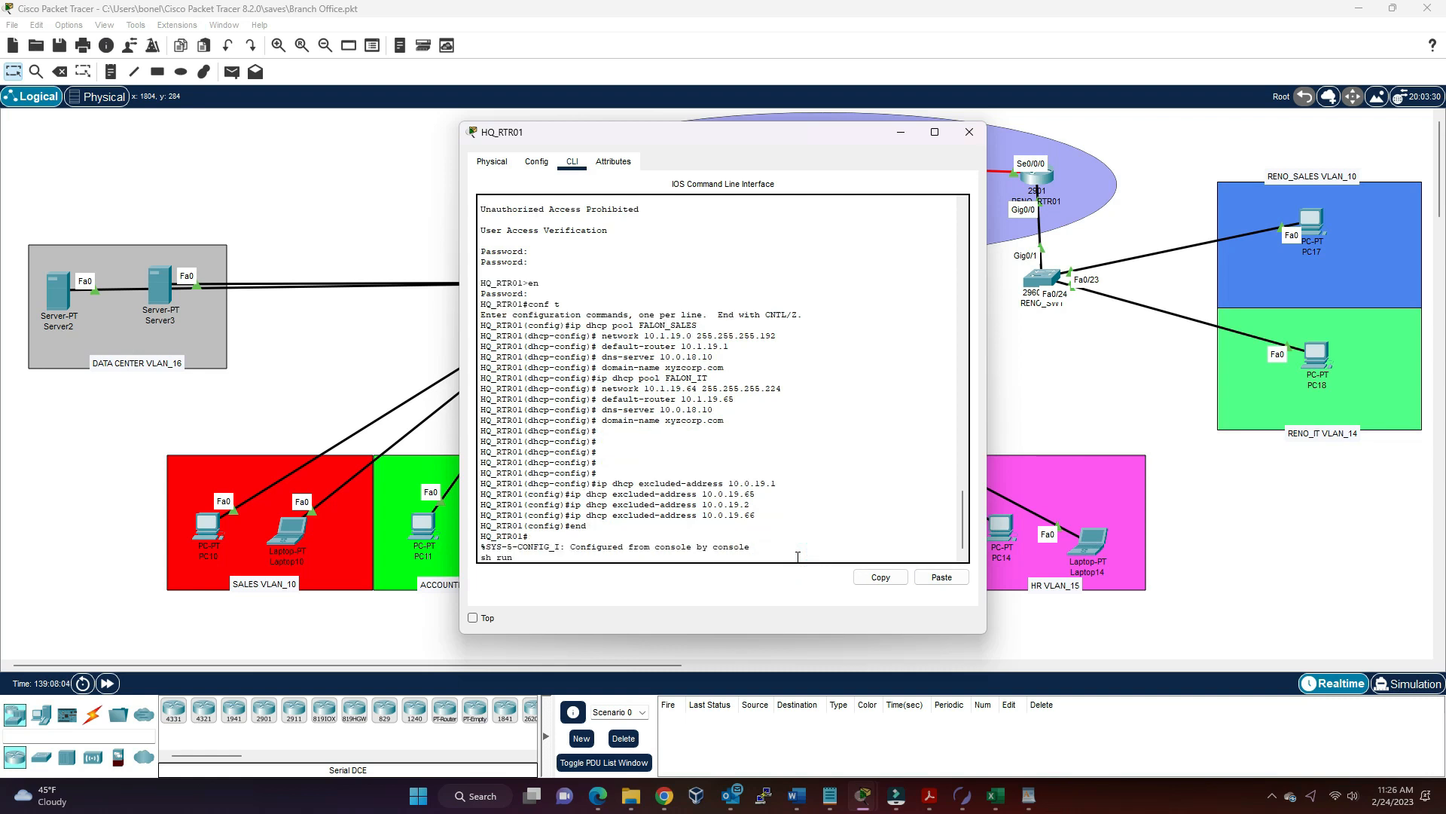
key(Return)
key(Return)
key(Return)
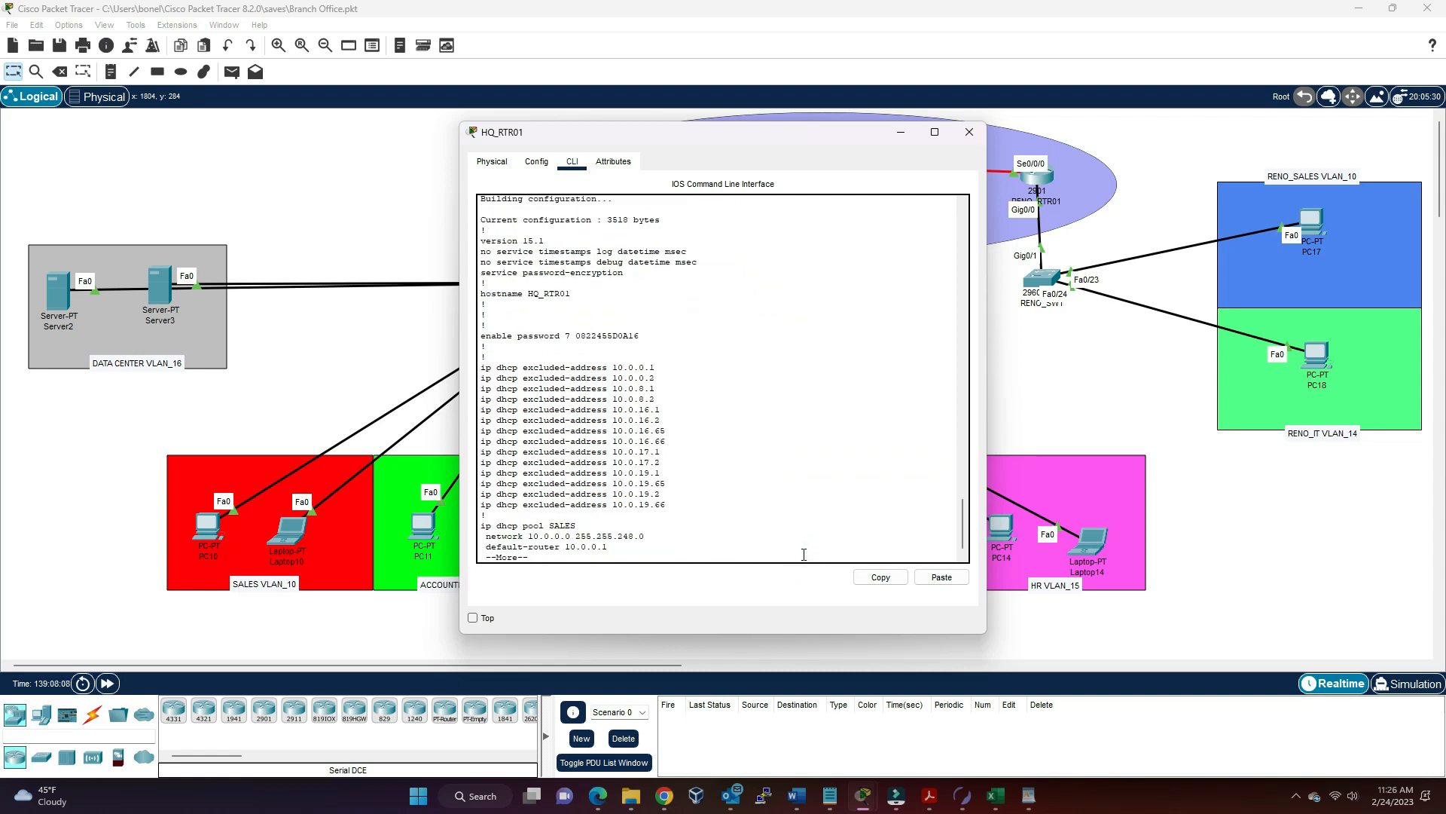
- Examine the excluded addresses, DHCP pools and remaining sections of HQ_RTR01's running configuration
drag(662, 461, 668, 498)
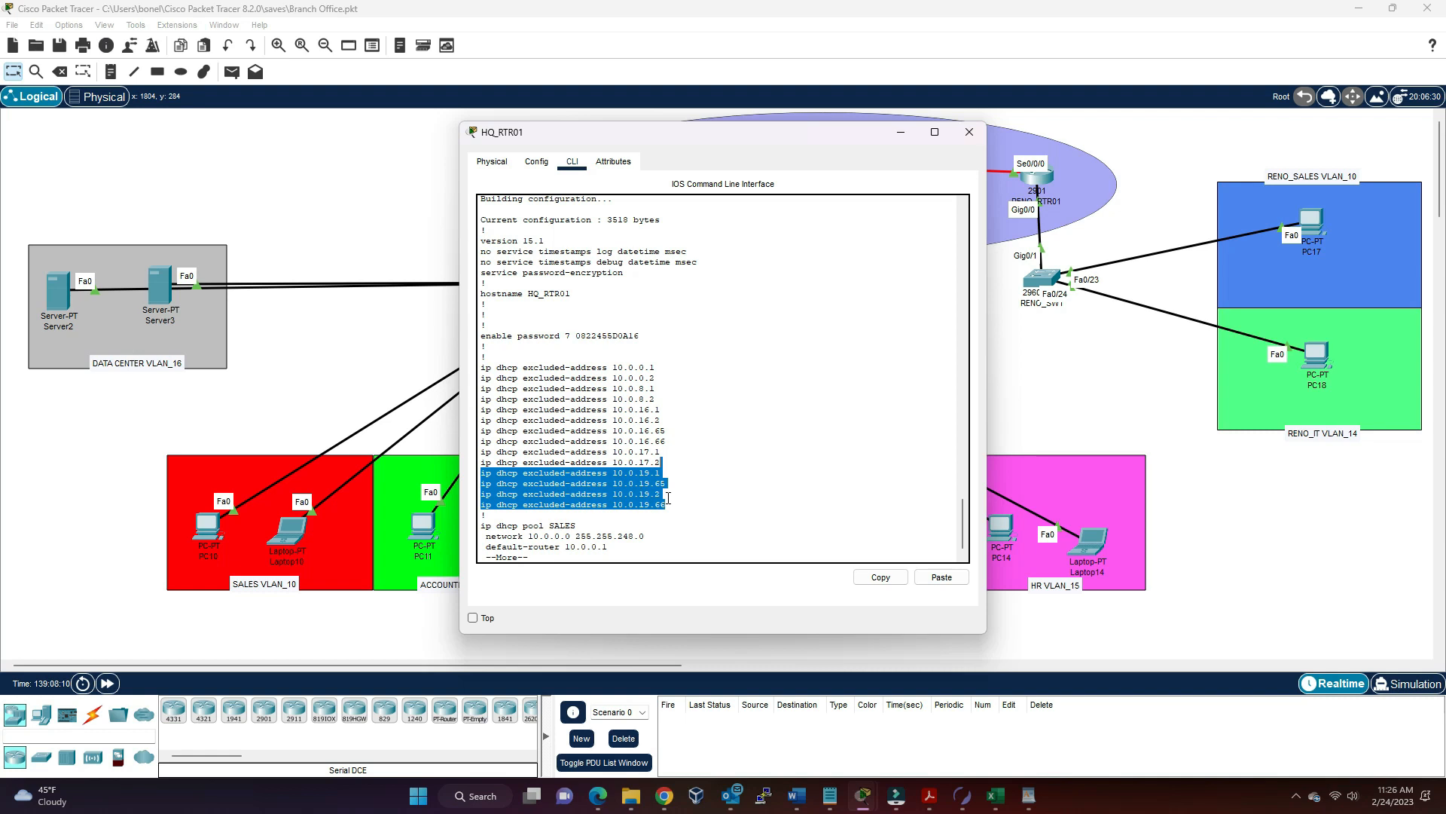
click(671, 503)
key(Return)
key(Return)
key(Return)
key(Return)
key(Return)
key(Return)
key(Return)
key(Return)
key(Return)
key(Return)
key(Return)
key(Return)
key(Return)
key(Return)
key(Return)
key(Return)
key(Return)
key(Return)
key(Return)
key(Return)
drag(607, 452, 478, 363)
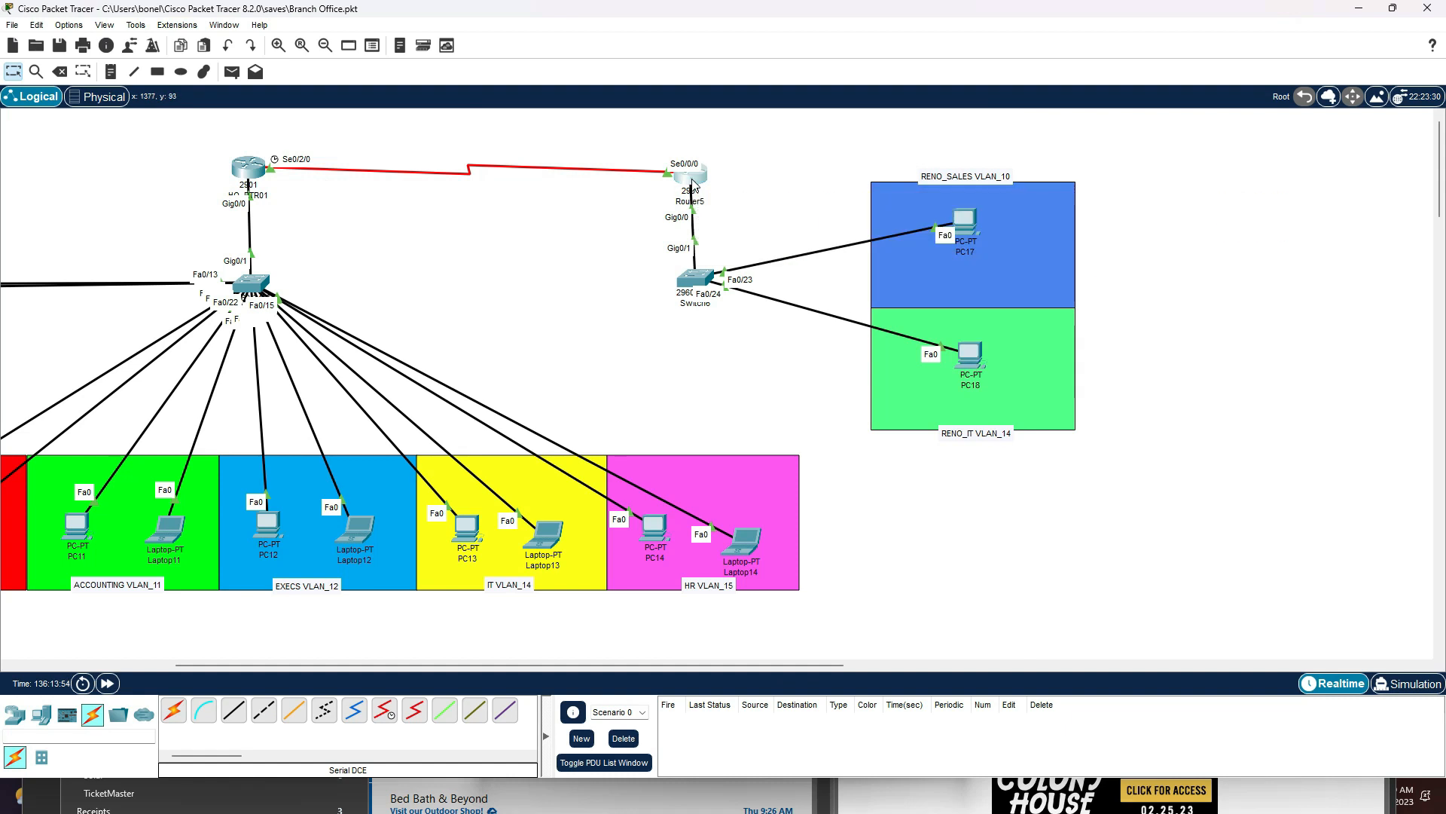
- Open the console of Router5 (RENO_RTR01) and enter global configuration mode
click(693, 188)
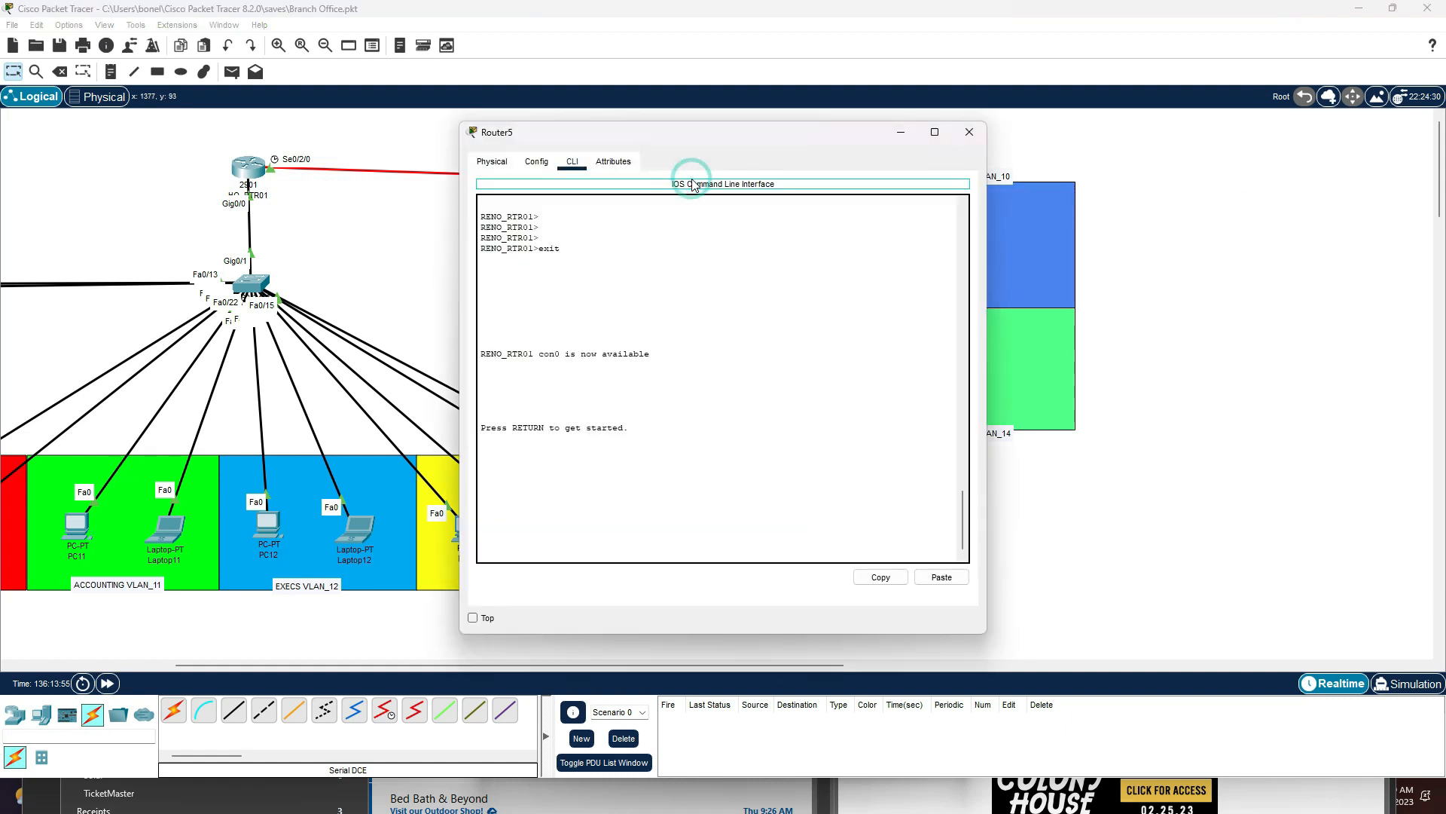
click(649, 432)
key(Return)
text(en)
key(Return)
text(conf t)
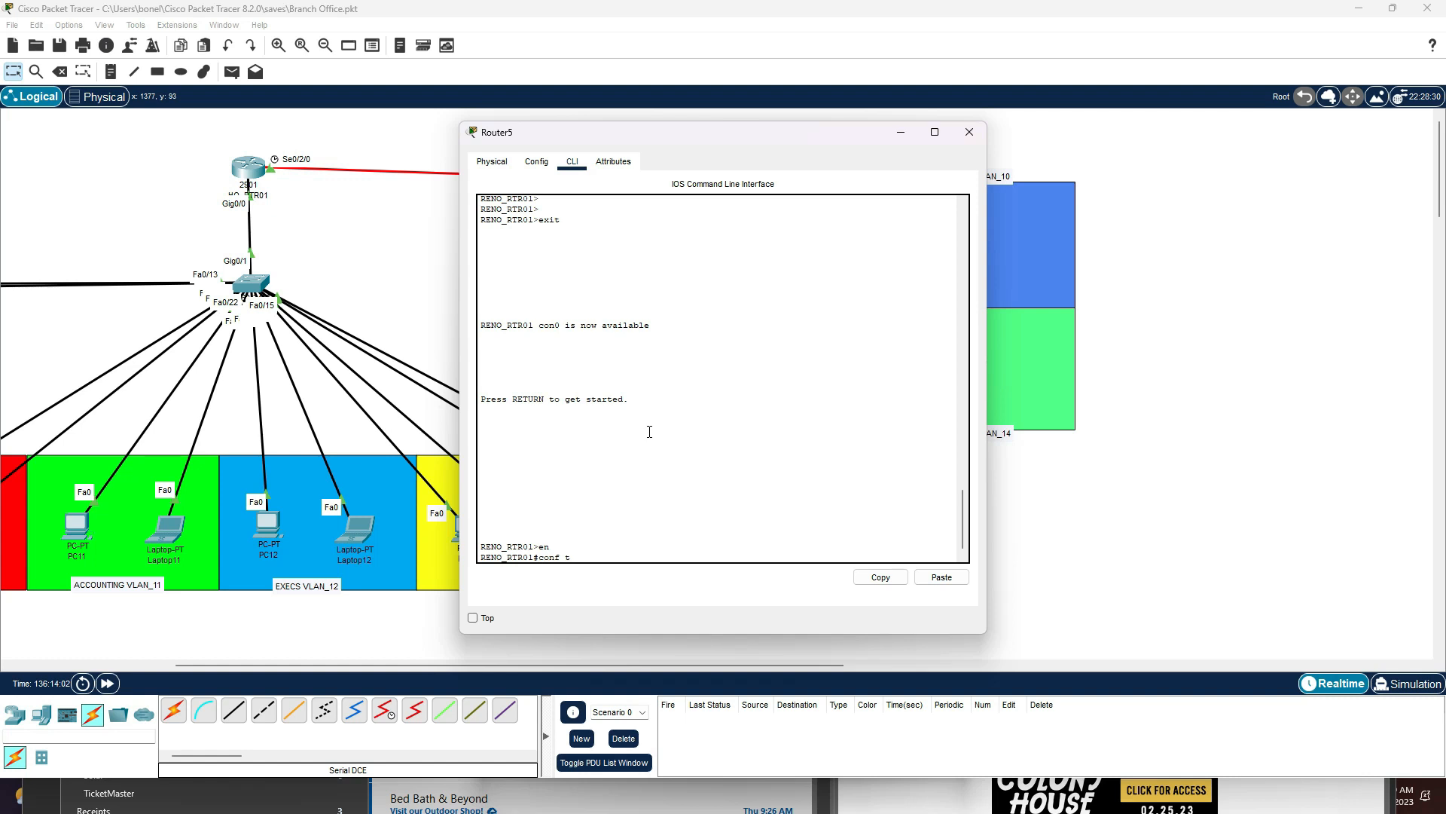
key(Return)
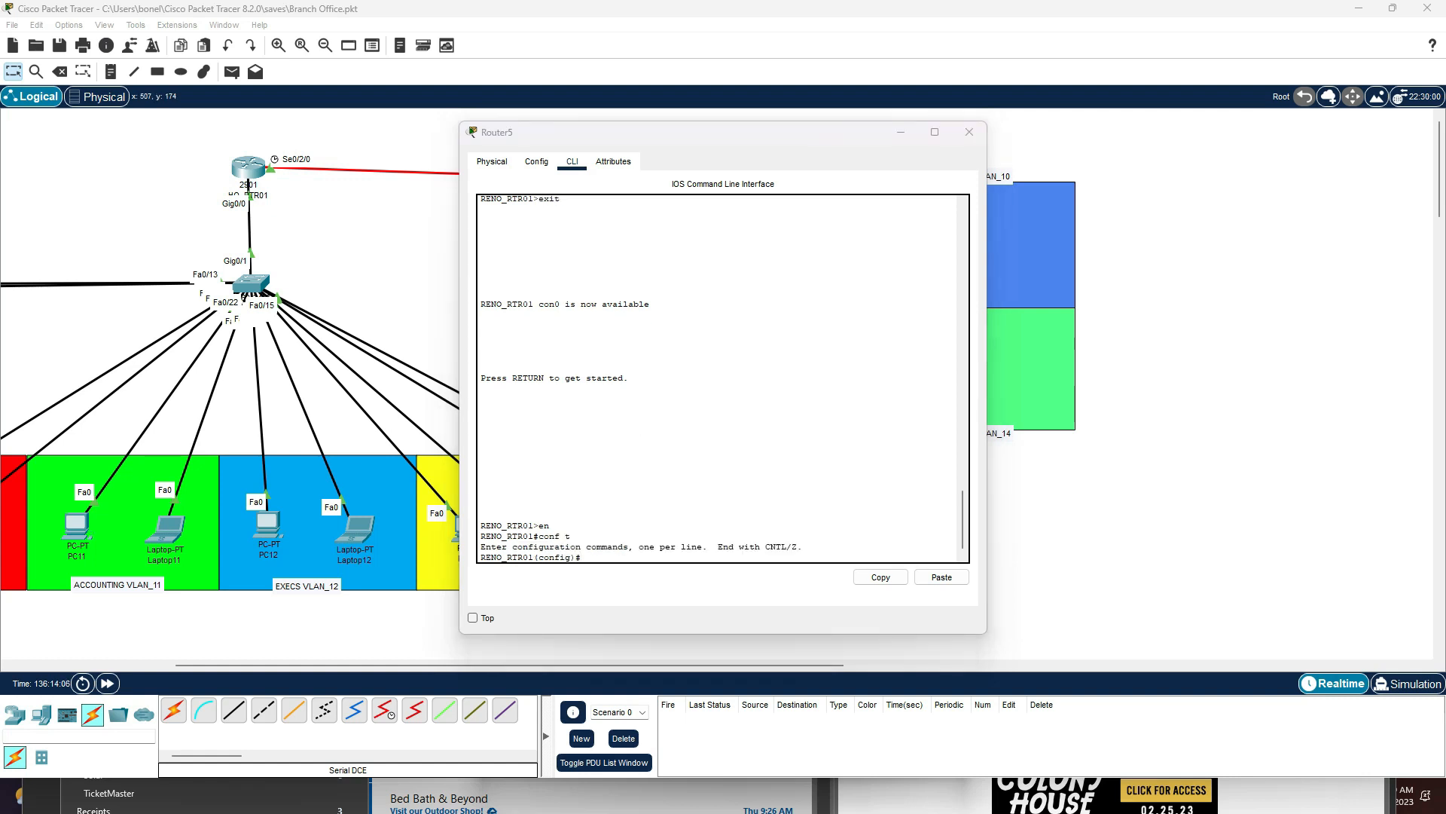
click(603, 559)
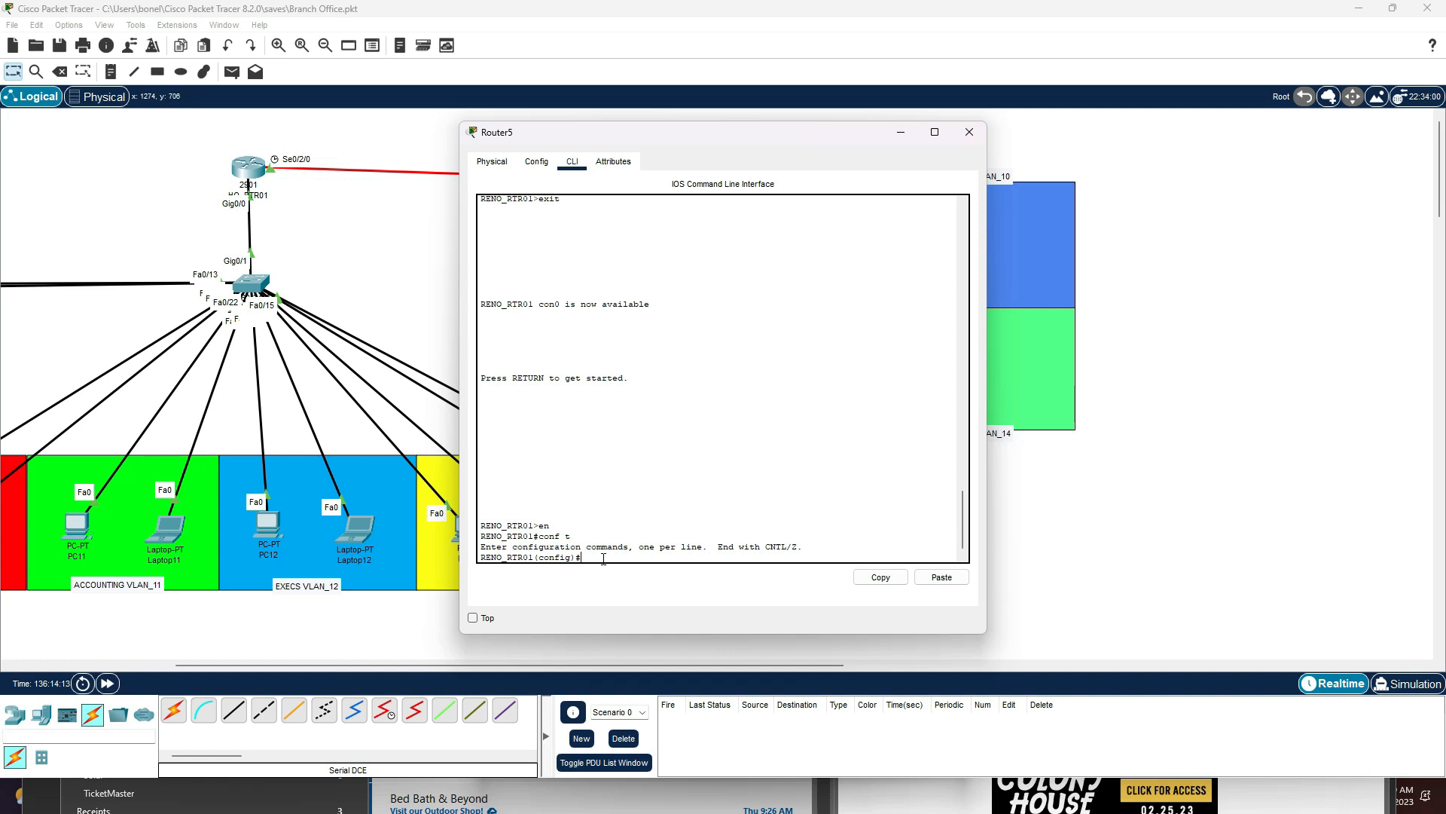
- Configure subinterface Gi0/0.10 on RENO_RTR01 with the IP helper address 10.255.254.1
text(interface)
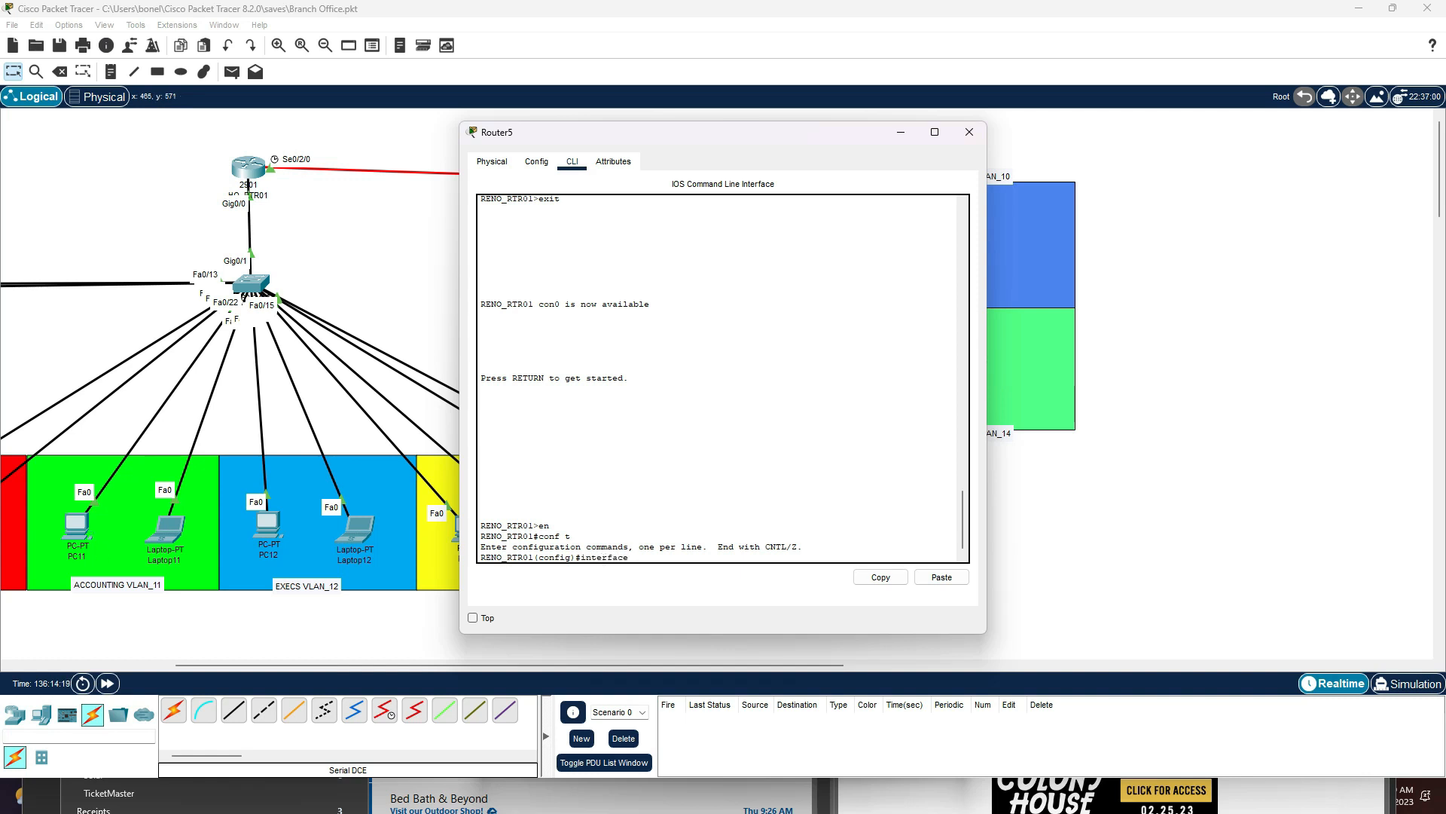
click(650, 557)
text(Gi0/0.10)
key(Return)
text(ip helper)
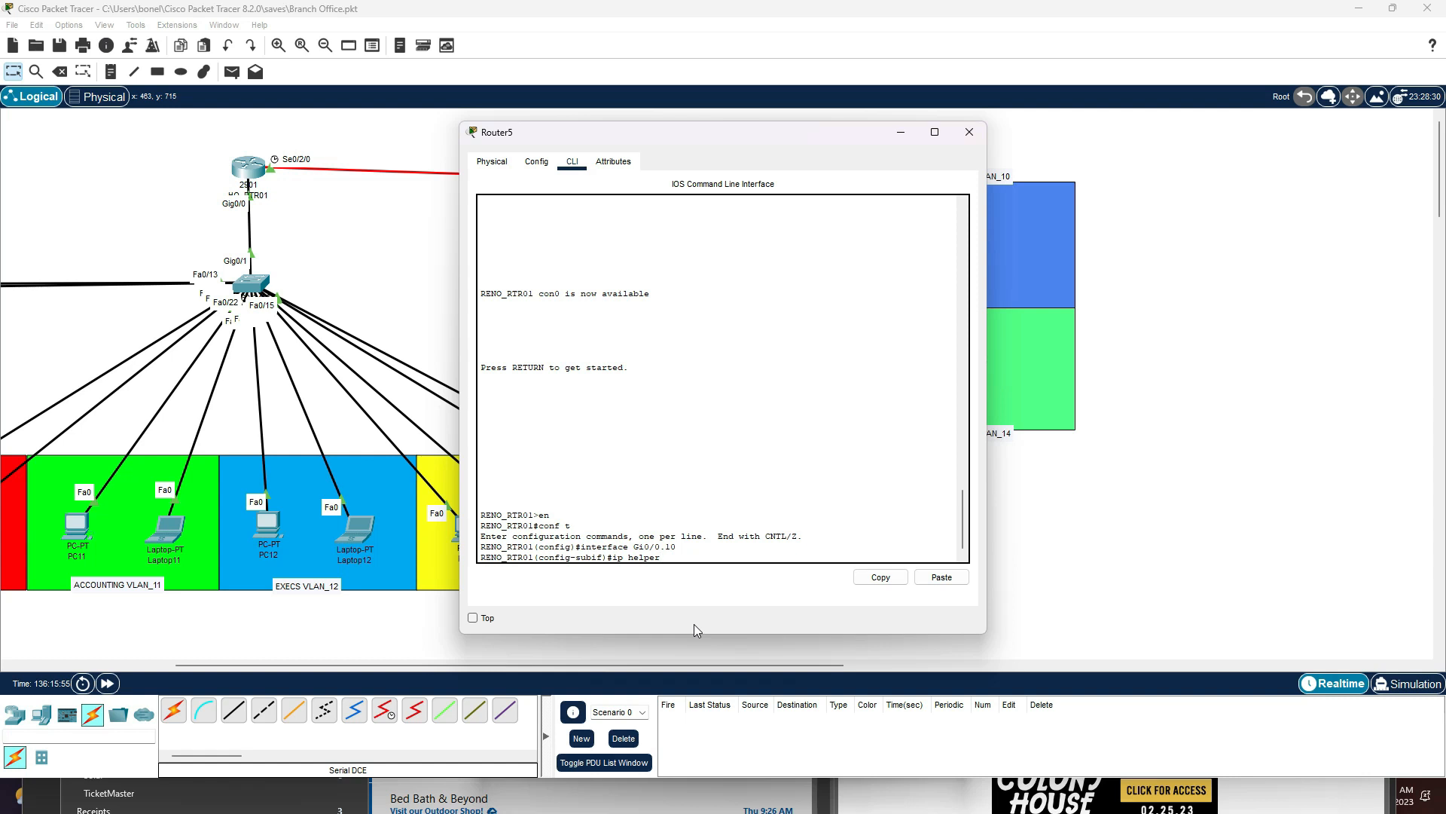
text(-address 10.255.254.1)
key(Return)
- Configure subinterface Gi0/0.14 on RENO_RTR01 with the IP helper address 10.255.254.1
text(interface Gi0/0.1)
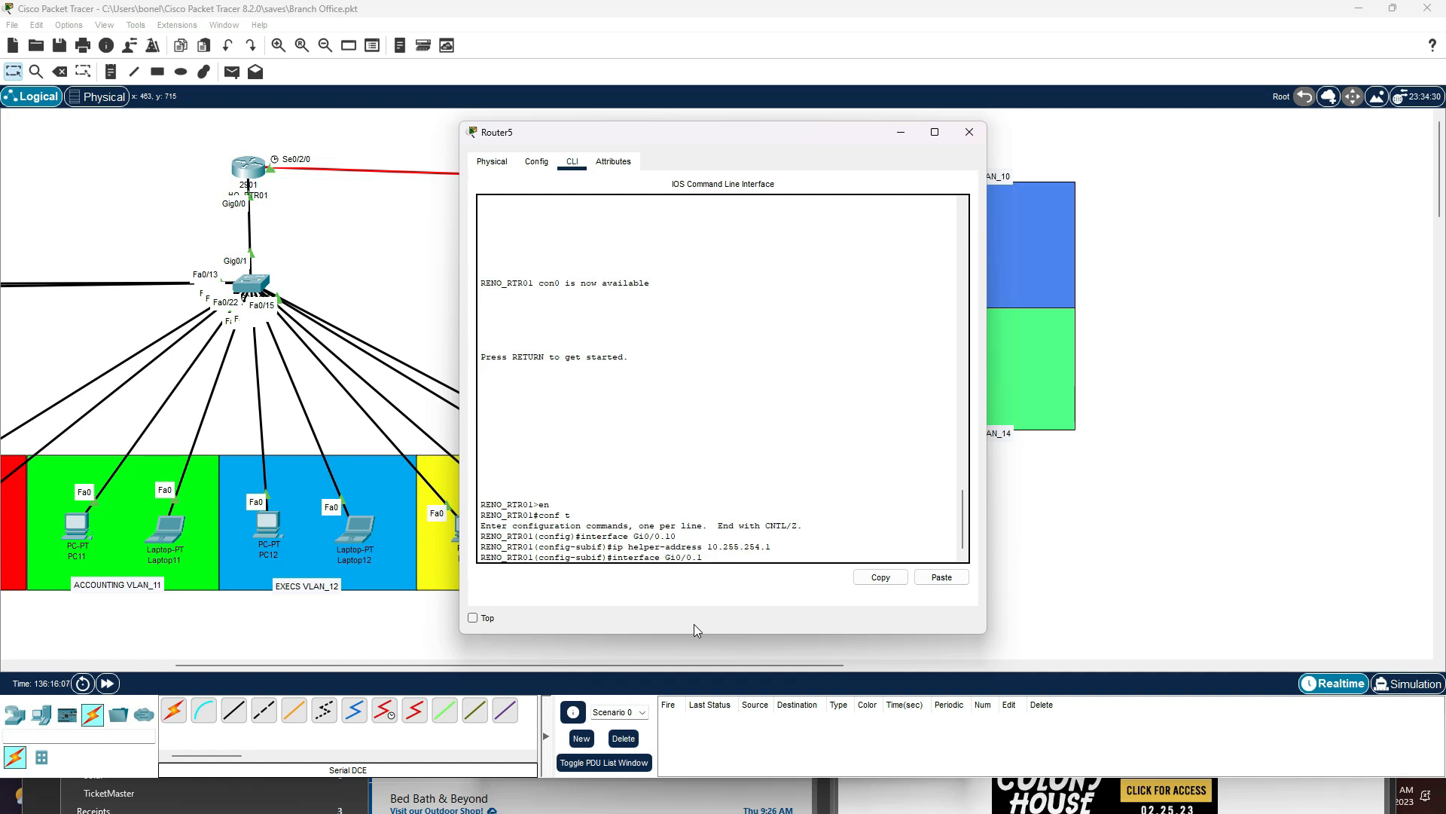
text(4)
key(Return)
text(ip helper-address 10.255.254.1)
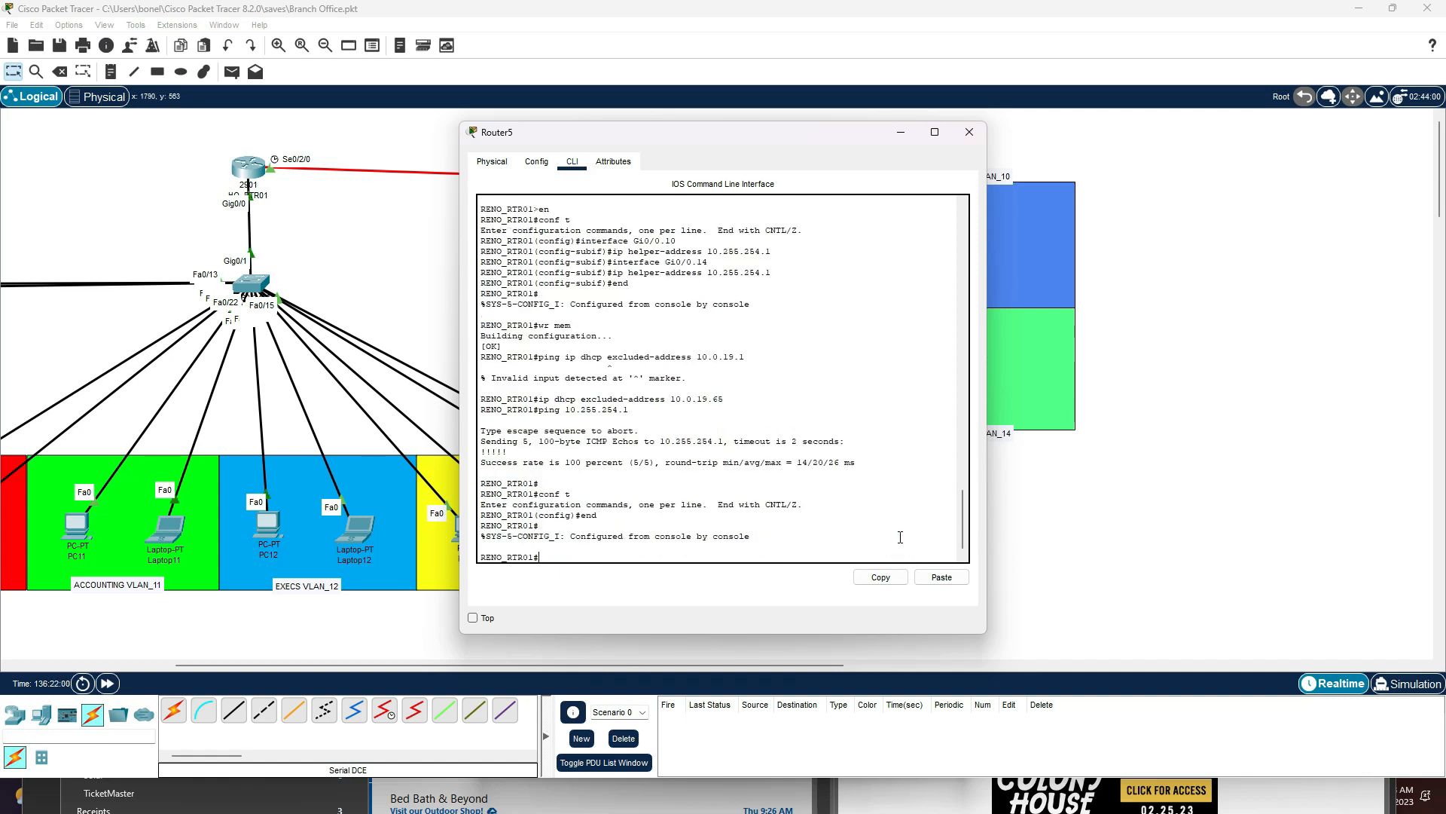
- Check which IP routing protocols are configured on RENO_RTR01
text(sh ip protocols)
key(Return)
key(Return)
key(Return)
key(Return)
key(Return)
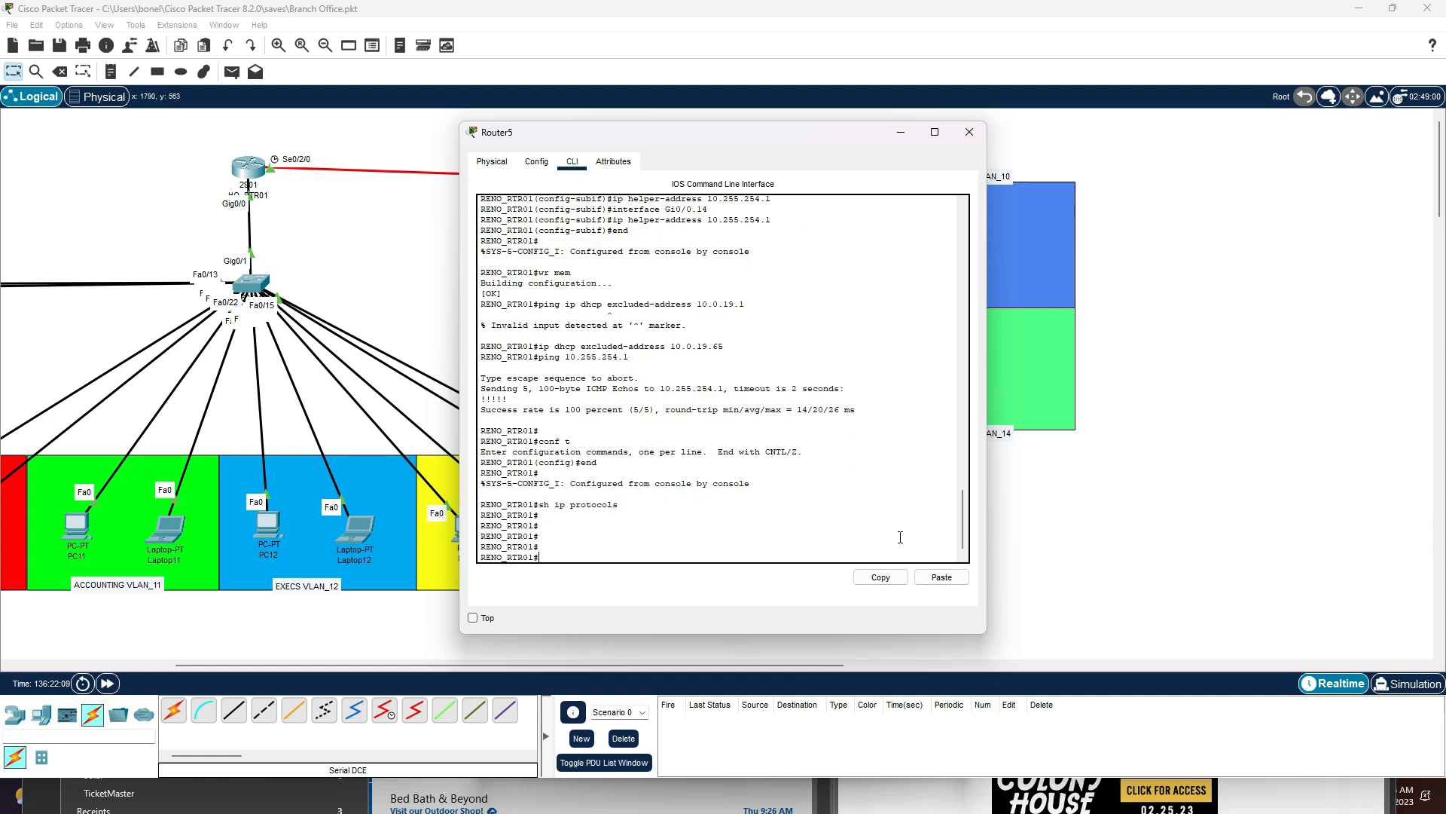
- Enable IP routing on RENO_RTR01 and start EIGRP process 100
text(conf t)
key(Return)
text(ip routing)
key(Return)
text(roui)
key(BackSpace)
text(ter eigrp 100)
key(Return)
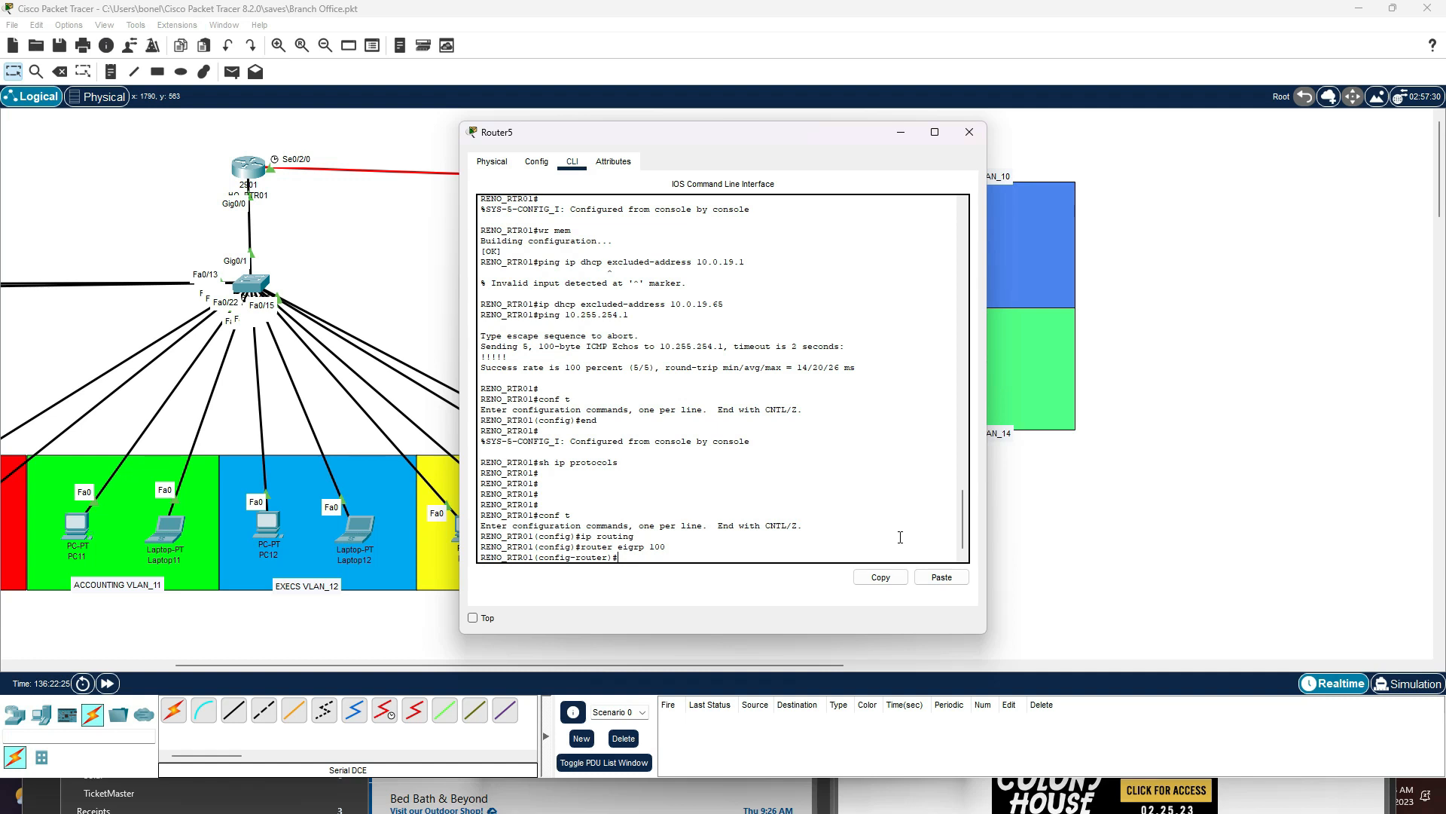
- Add networks 10.255.254.0 0.0.0.3 and 10.1.0.0 0.0.255.255 to RENO_RTR01's EIGRP process and disable auto-summary
text(network 10.255.254.0 0.0.0.3)
key(Return)
text(network 10.1.0.0 0.0.255.255)
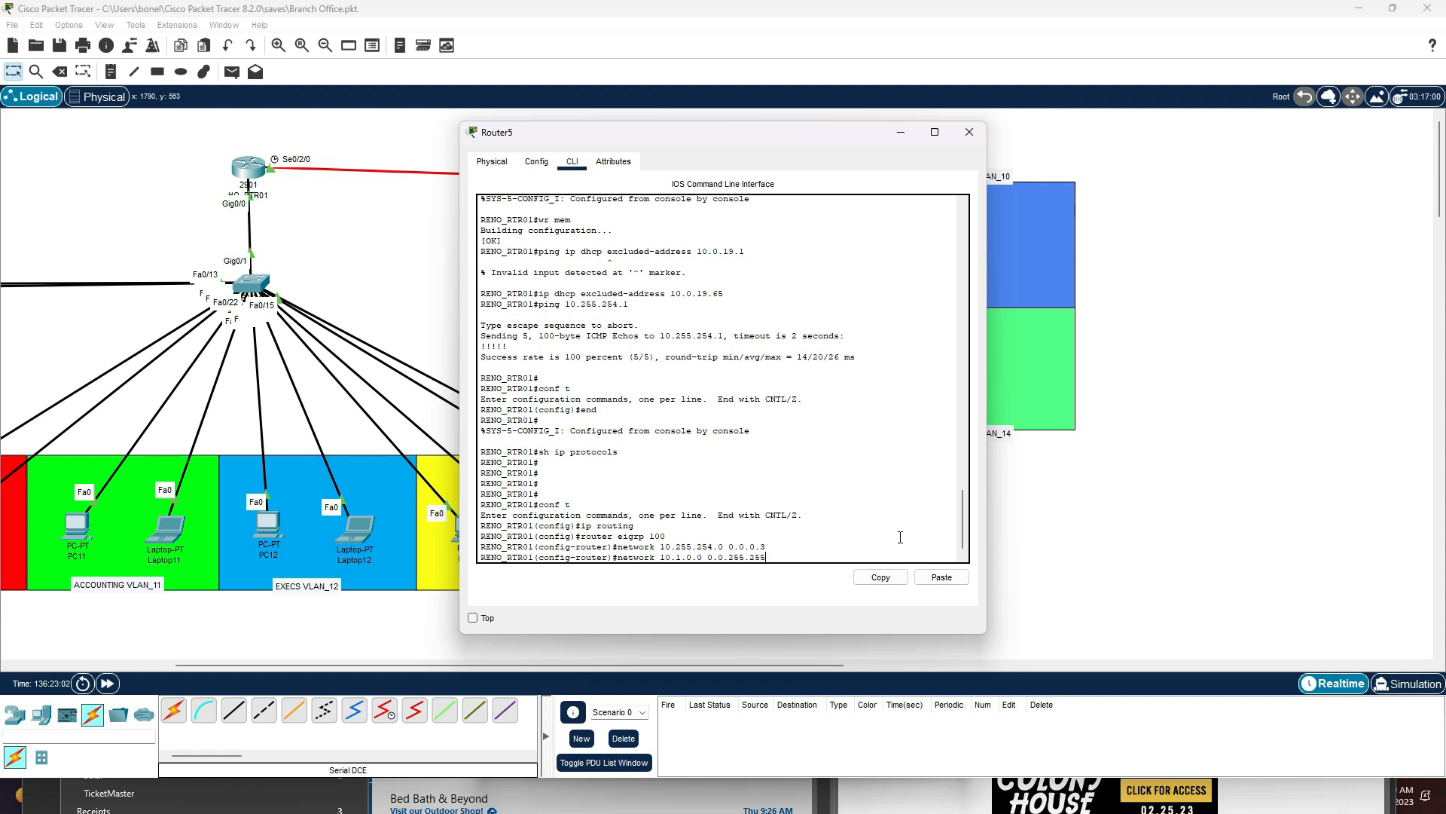
key(Return)
text(no auto)
key(Tab)
key(Return)
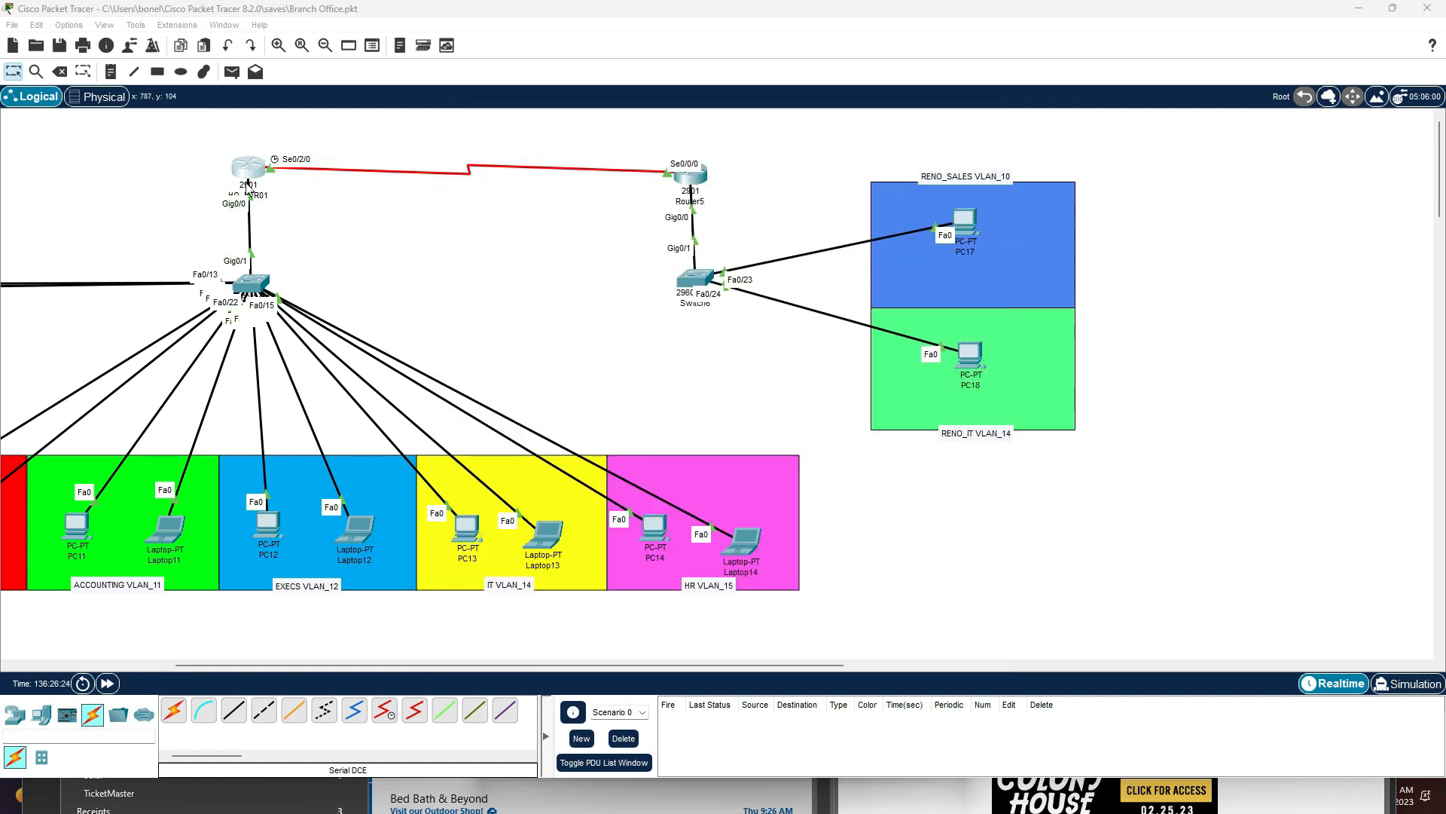
- Open the HQ_RTR01 console in privileged mode and check its configured IP routing protocols
click(248, 167)
click(804, 407)
key(Return)
text(en)
key(Return)
text(sh ip protocols)
key(Return)
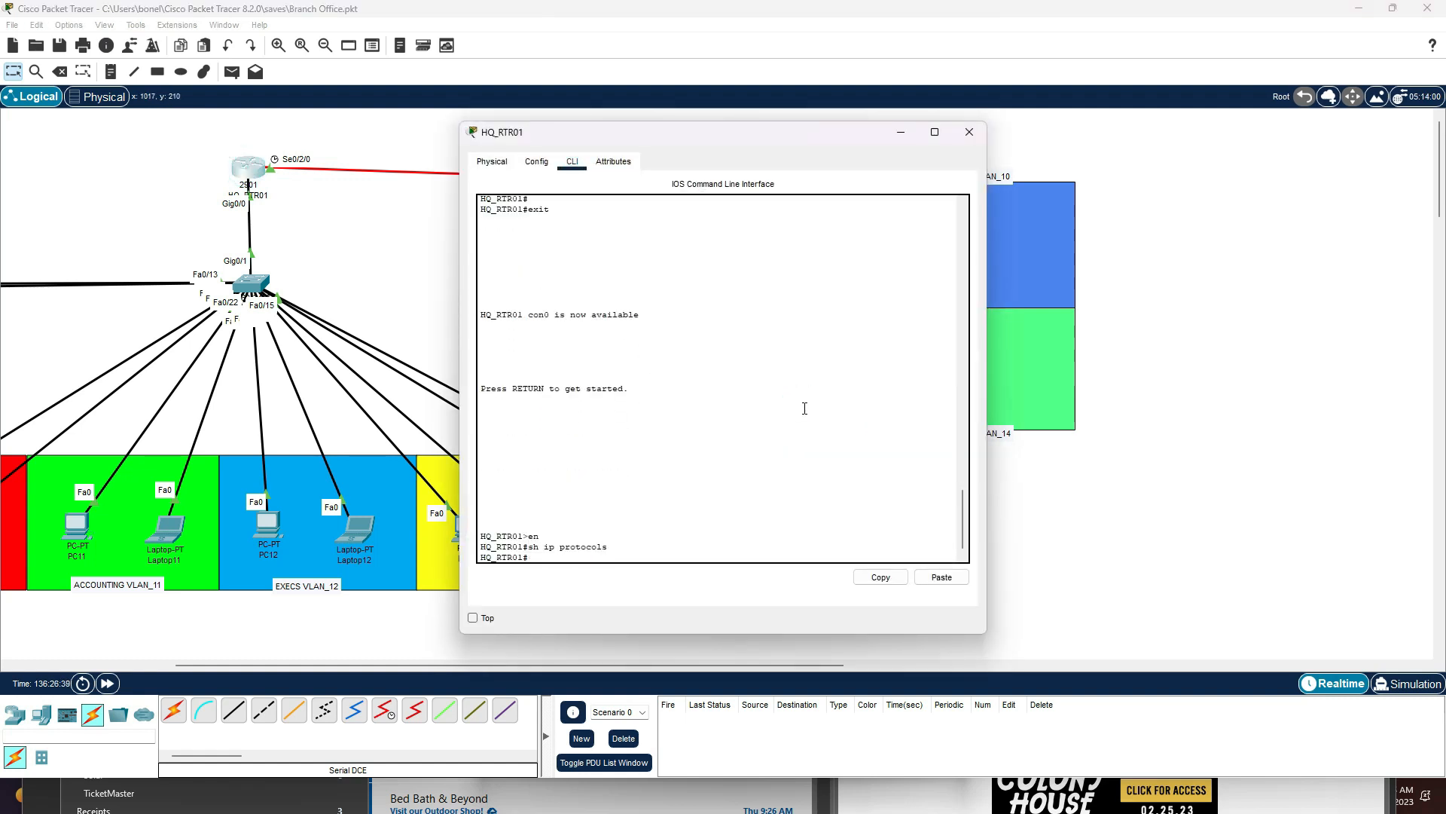
- Enable IP routing on HQ_RTR01 and start EIGRP process 100
text(conf t)
key(Return)
text(ip routing)
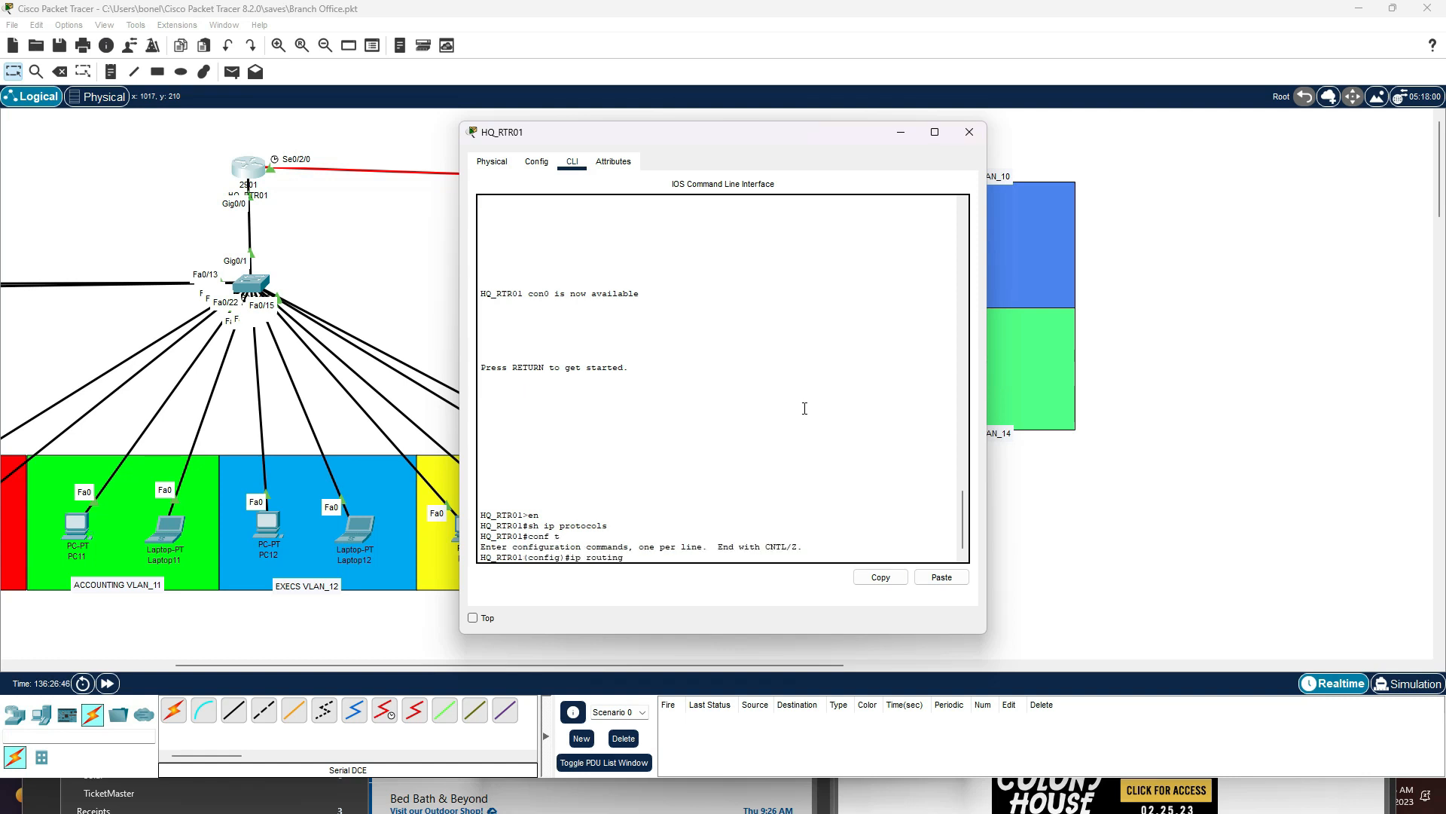
key(Return)
text(router eigrp 100)
key(Return)
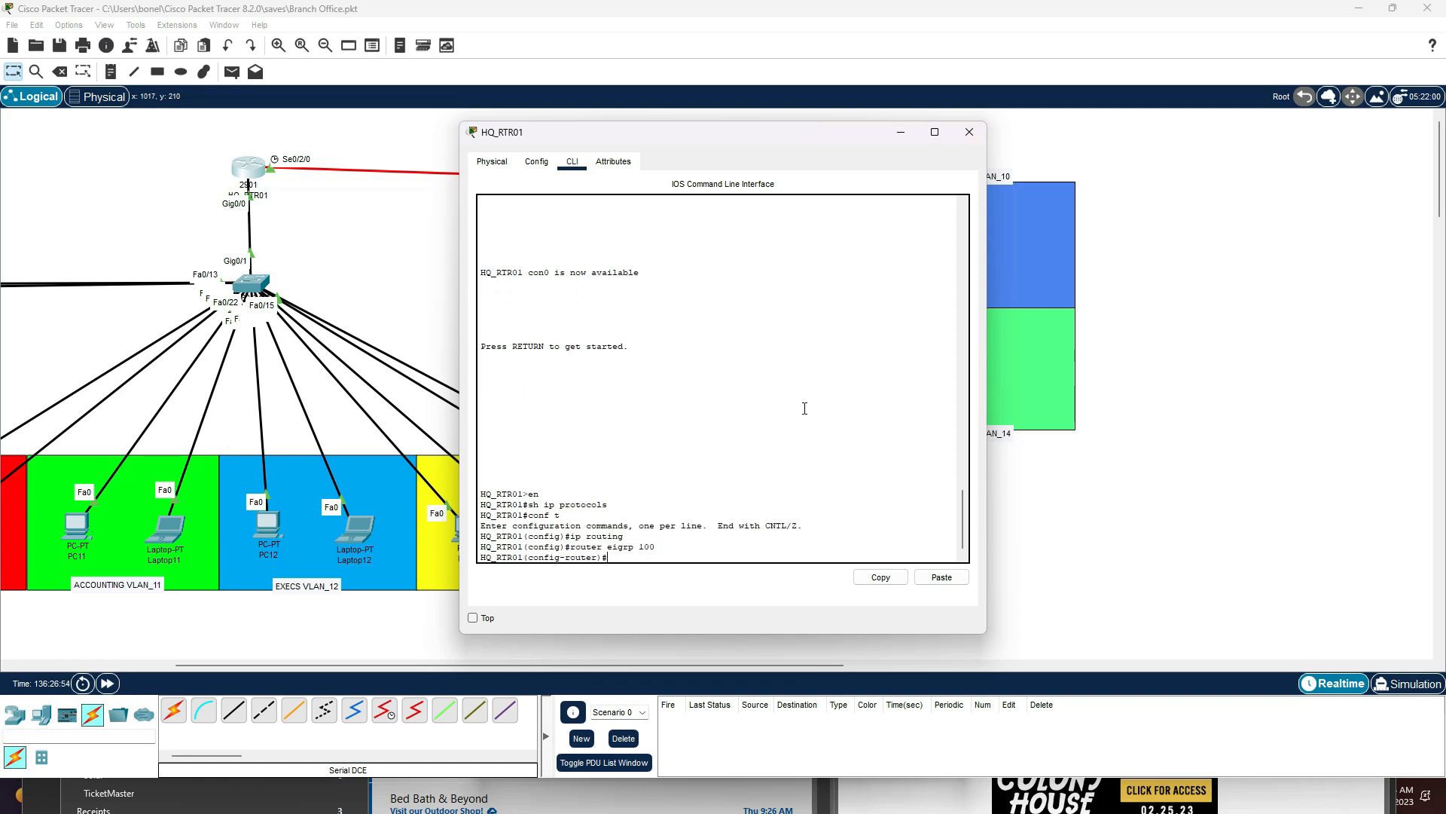
- Add networks 10.0.0.0 0.0.255.255 and 10.255.254.0 0.0.0.3 to HQ_RTR01's EIGRP process
text(network 10.0.0.0 0.0.255.255)
key(Return)
text(network 10.255.2)
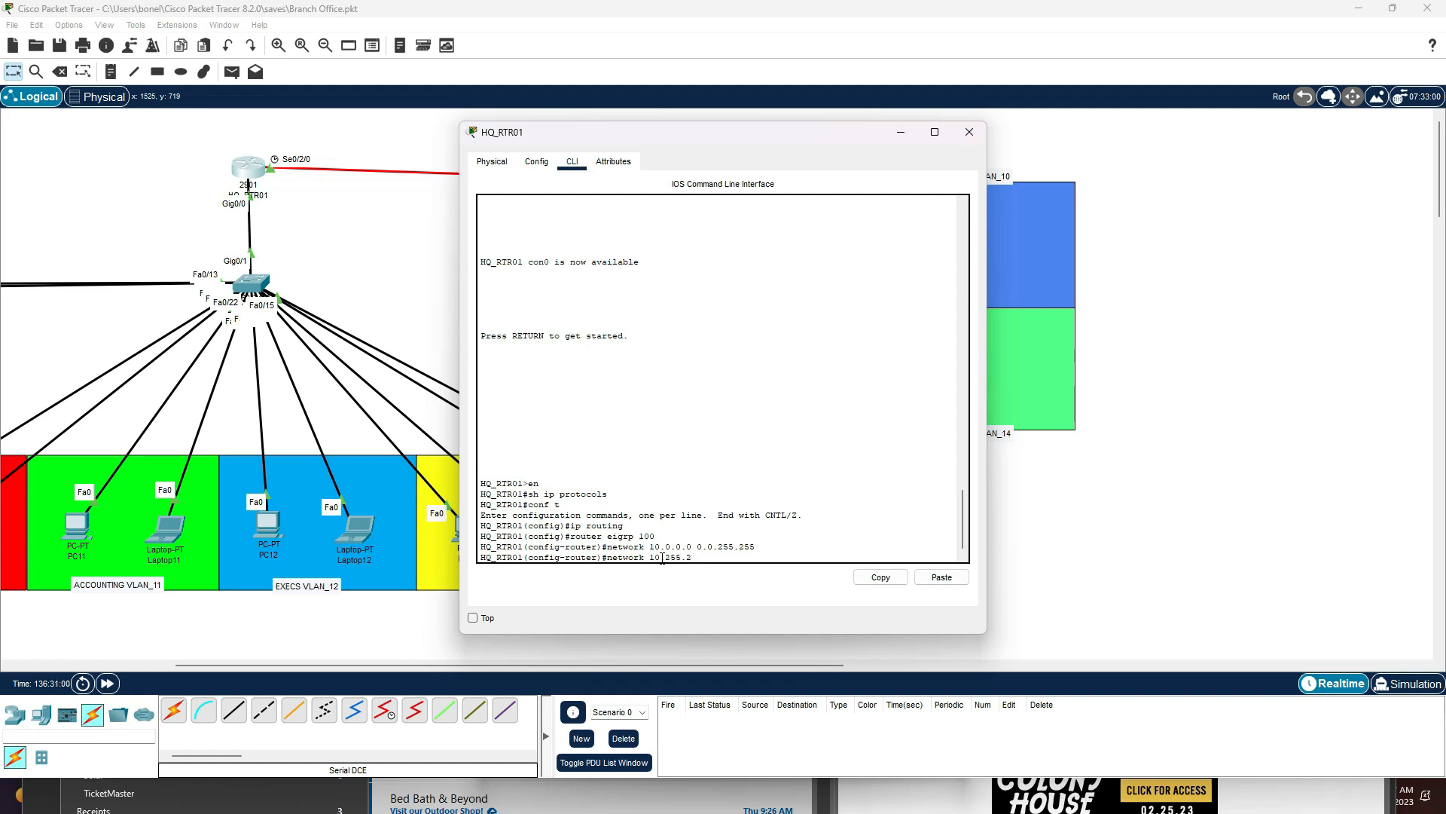
text(54.0 0.0.0.3)
key(Return)
drag(654, 549, 953, 548)
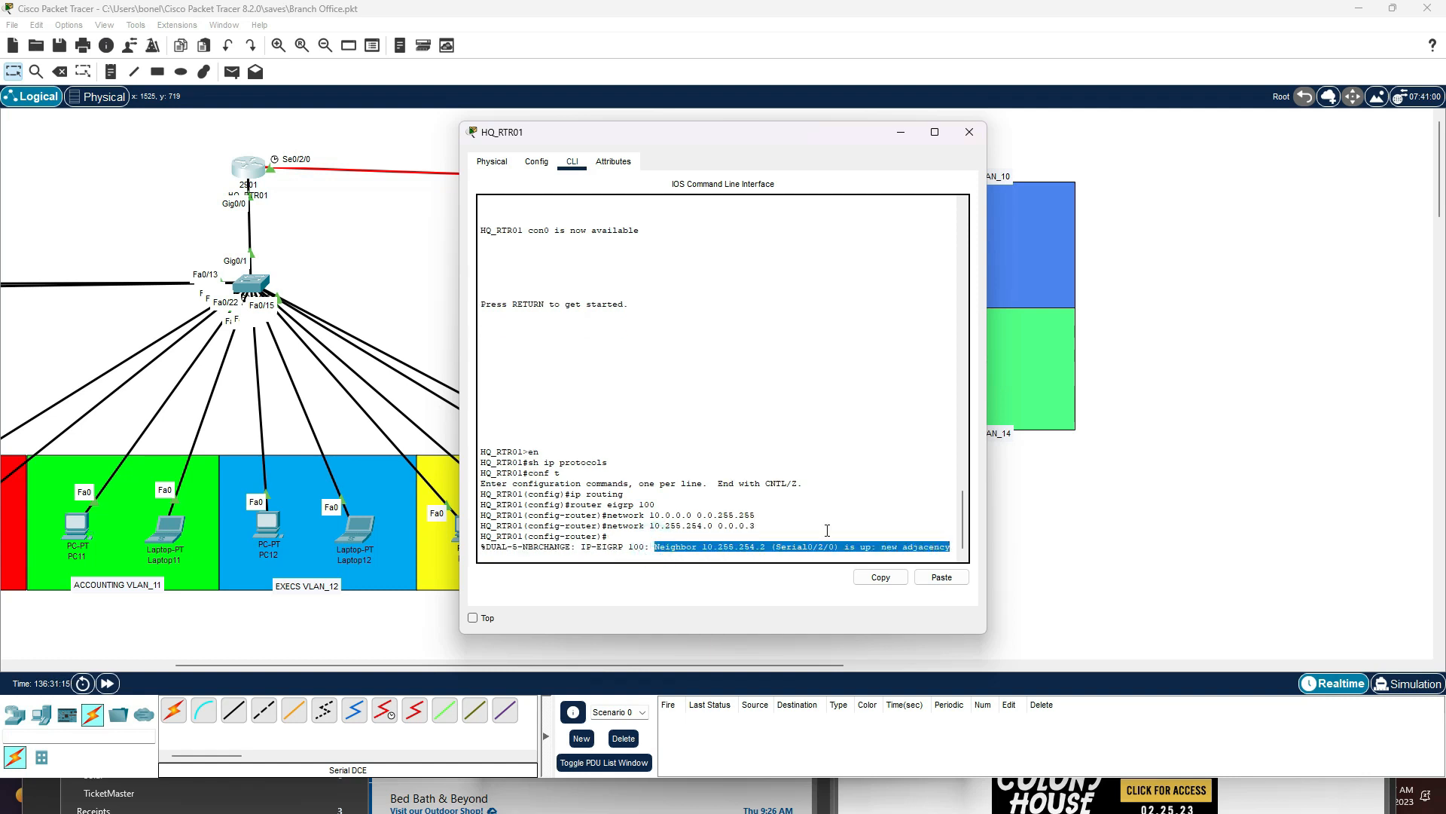
- Leave configuration mode on HQ_RTR01 and examine the EIGRP routes in its IP routing table
click(827, 536)
text(end)
key(Return)
key(Return)
key(Return)
key(Return)
text(sh ip rout)
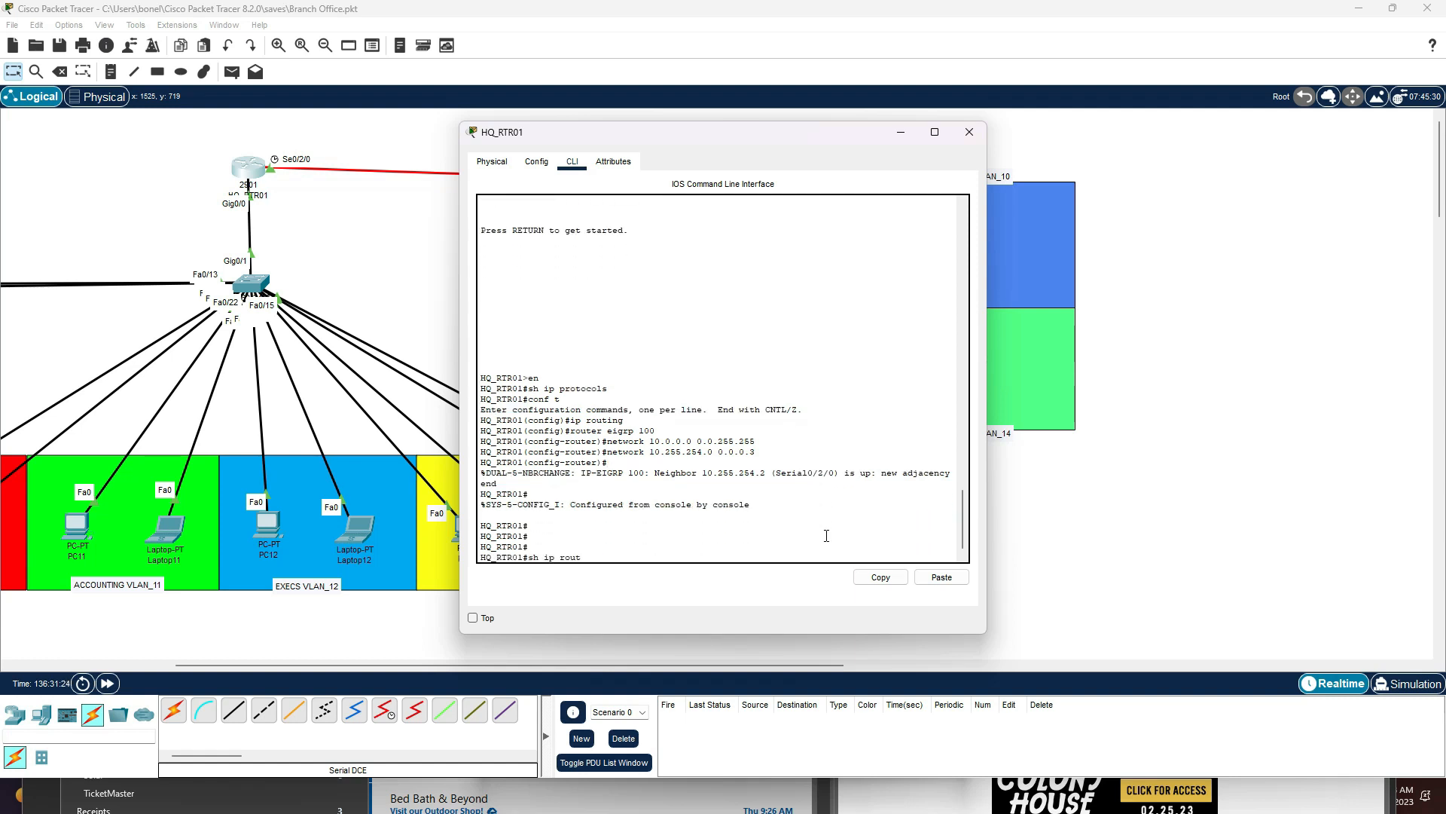
text(e)
key(Return)
key(Return)
key(Return)
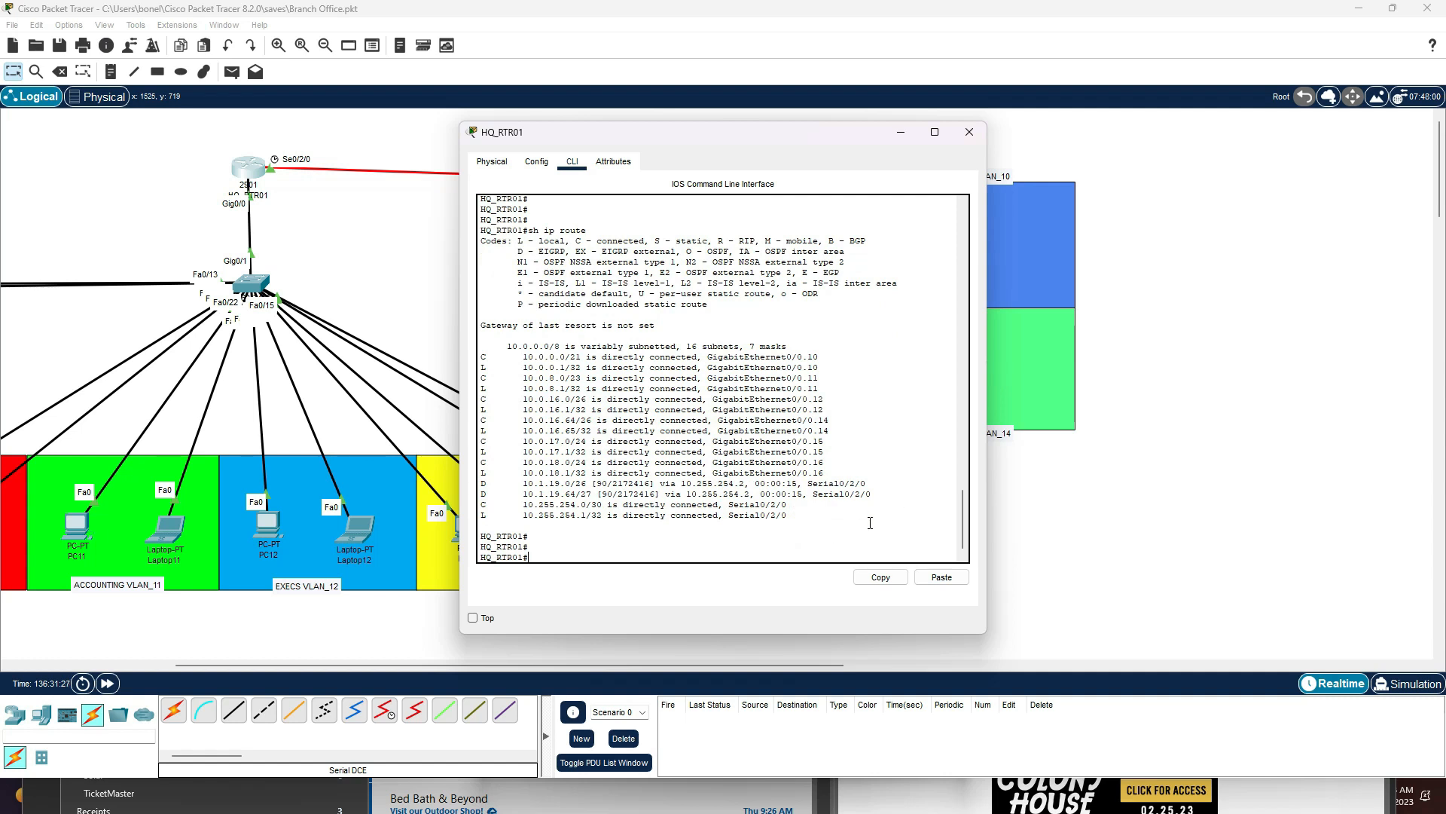
drag(868, 505, 483, 486)
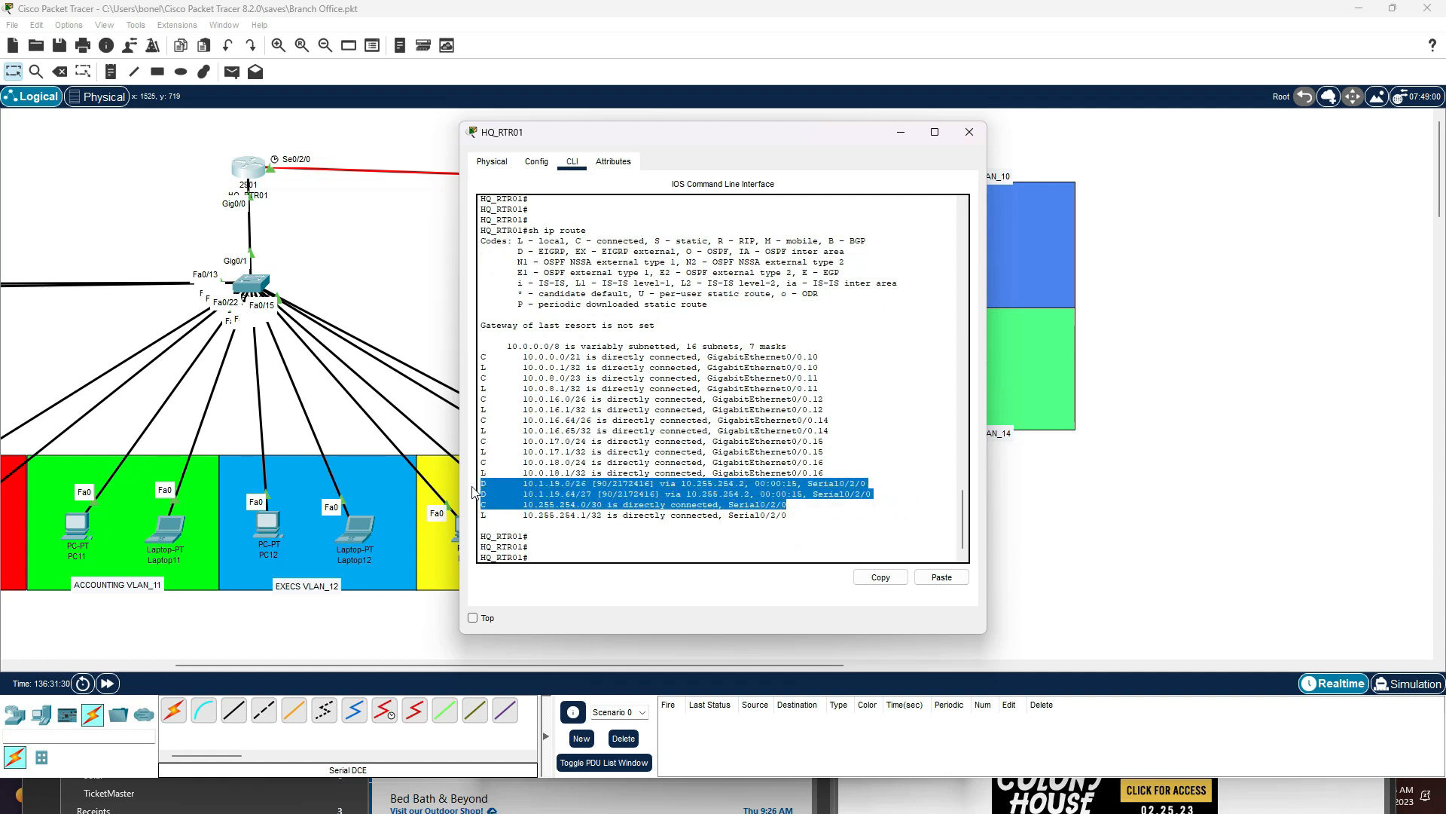
- Return to the RENO_RTR01 console and examine the EIGRP routes in its IP routing table
click(970, 132)
click(689, 184)
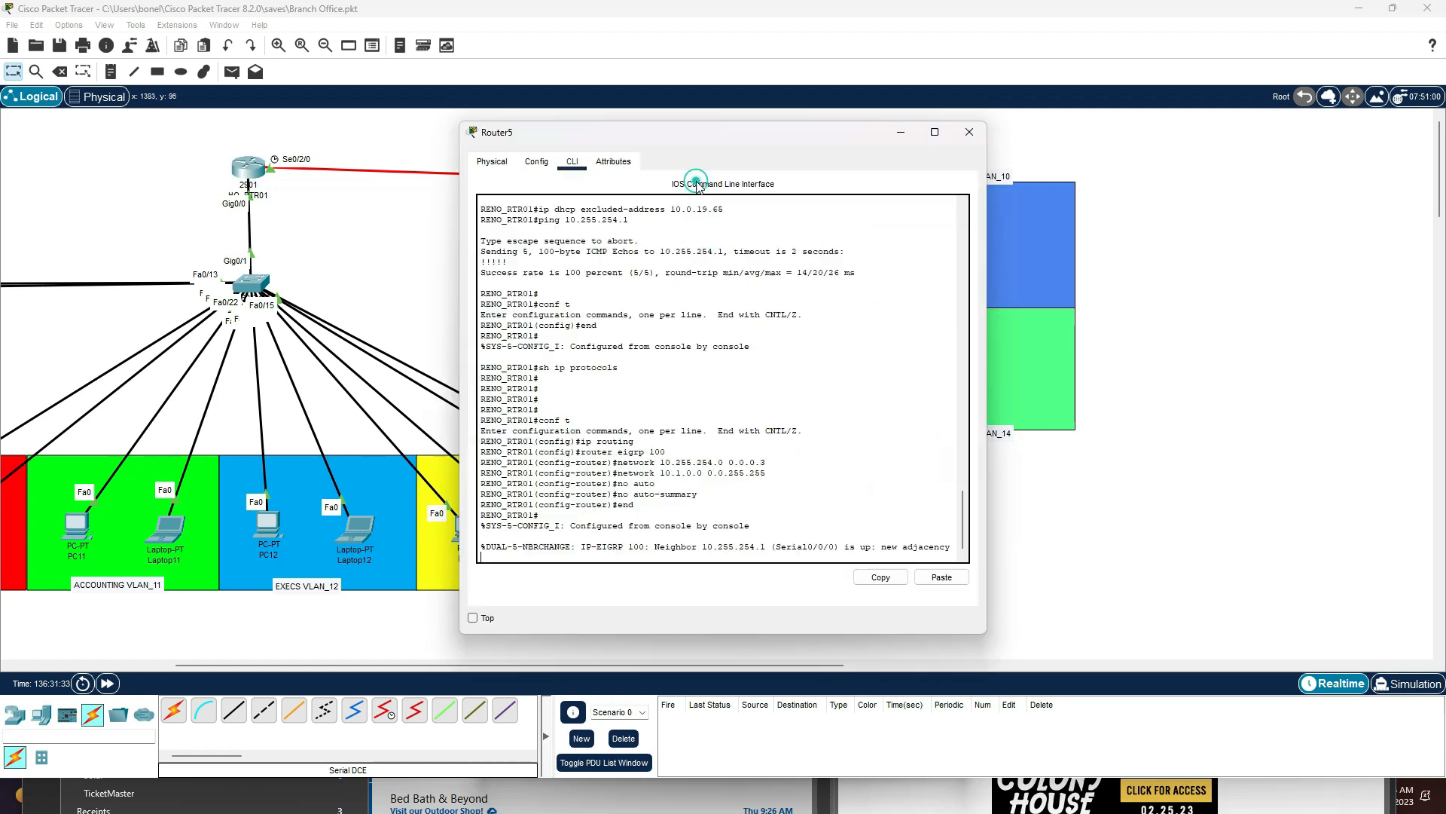
drag(587, 547, 689, 545)
click(765, 528)
key(Return)
text(sh ip route)
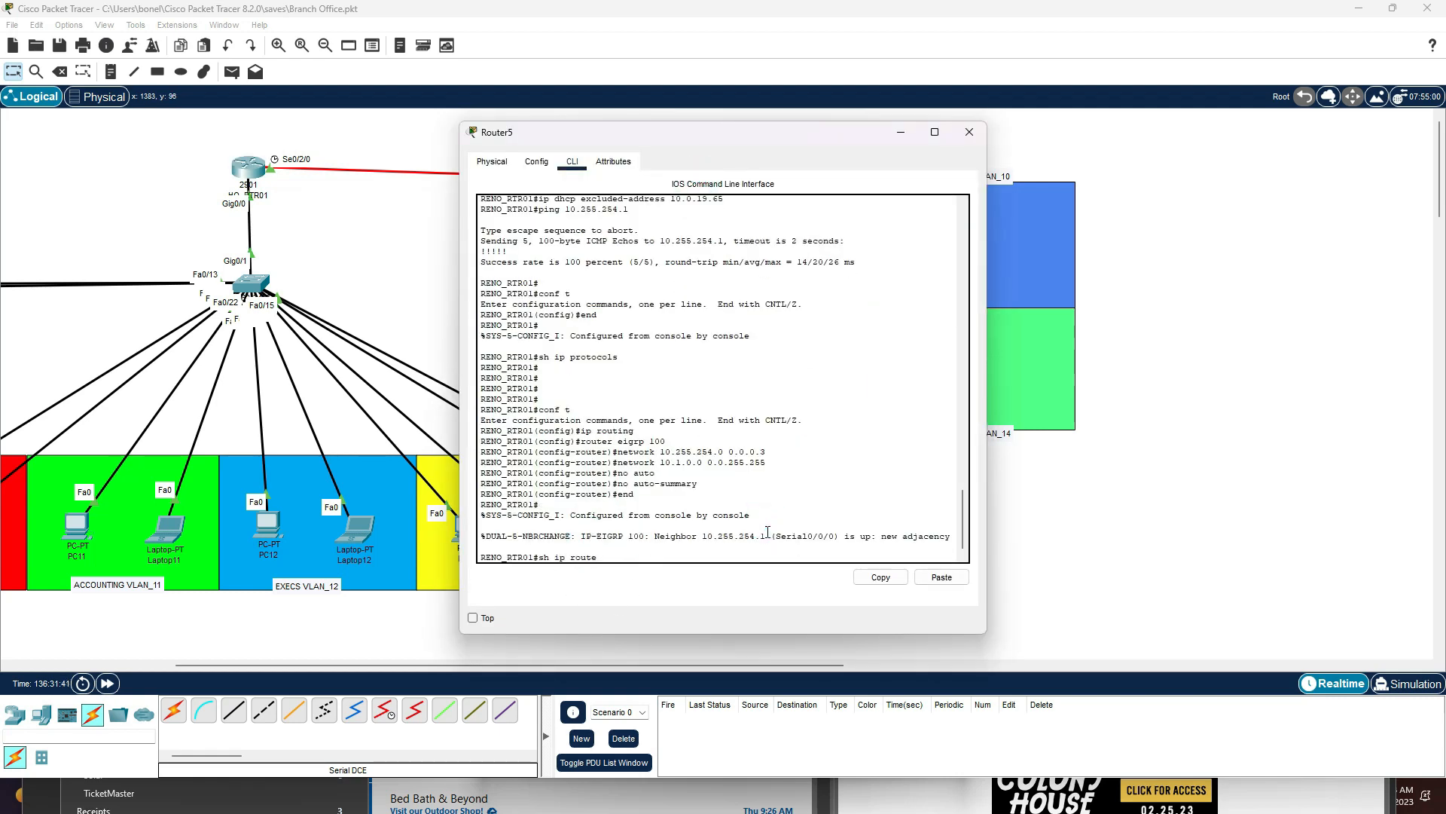
key(Return)
key(Return)
key(Return)
key(Return)
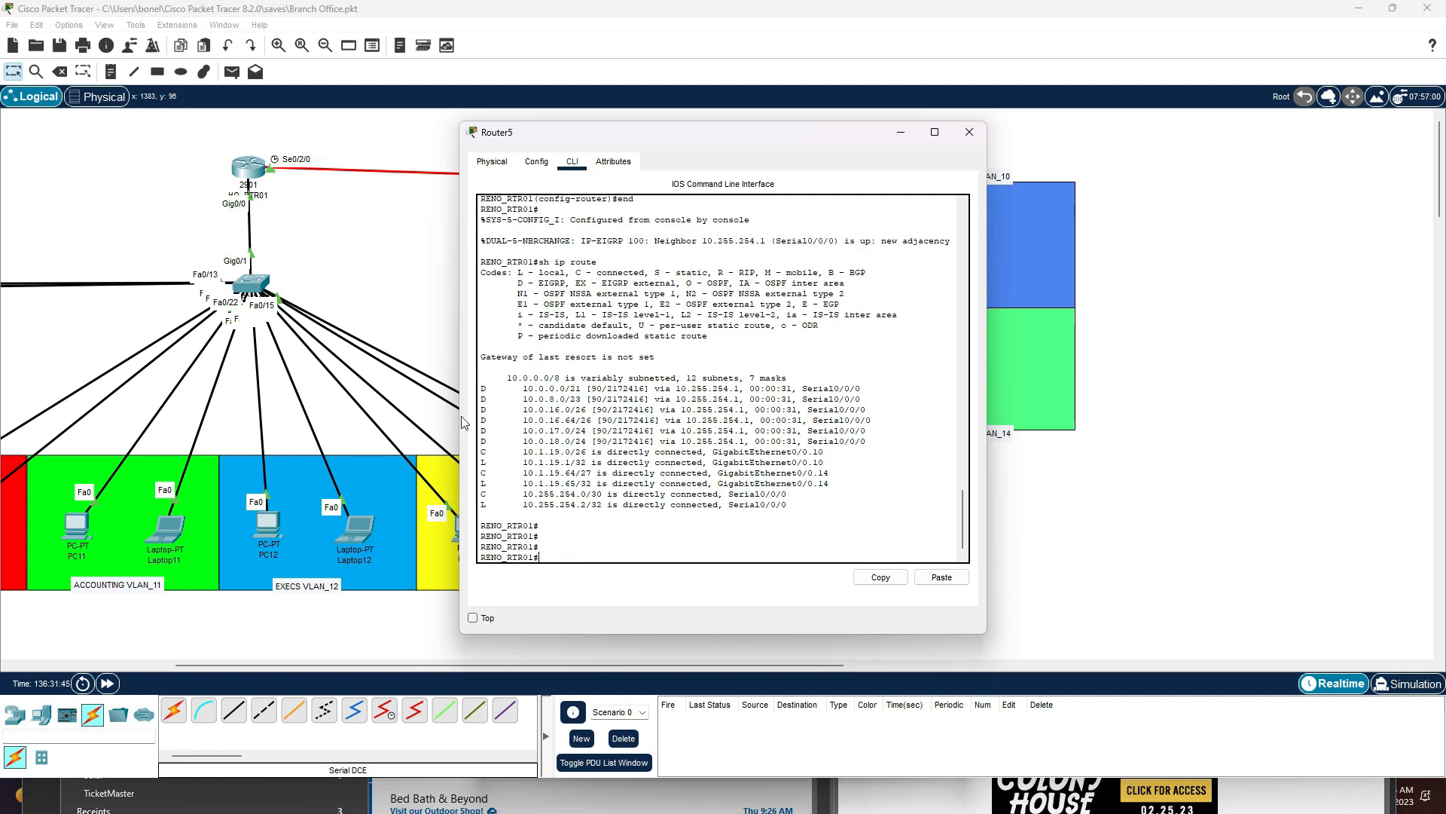
drag(863, 389, 788, 452)
- Ping 10.0.8.1 from RENO_RTR01 to test reachability of the HQ network
click(565, 556)
text(ping 10.0.8.1)
key(Return)
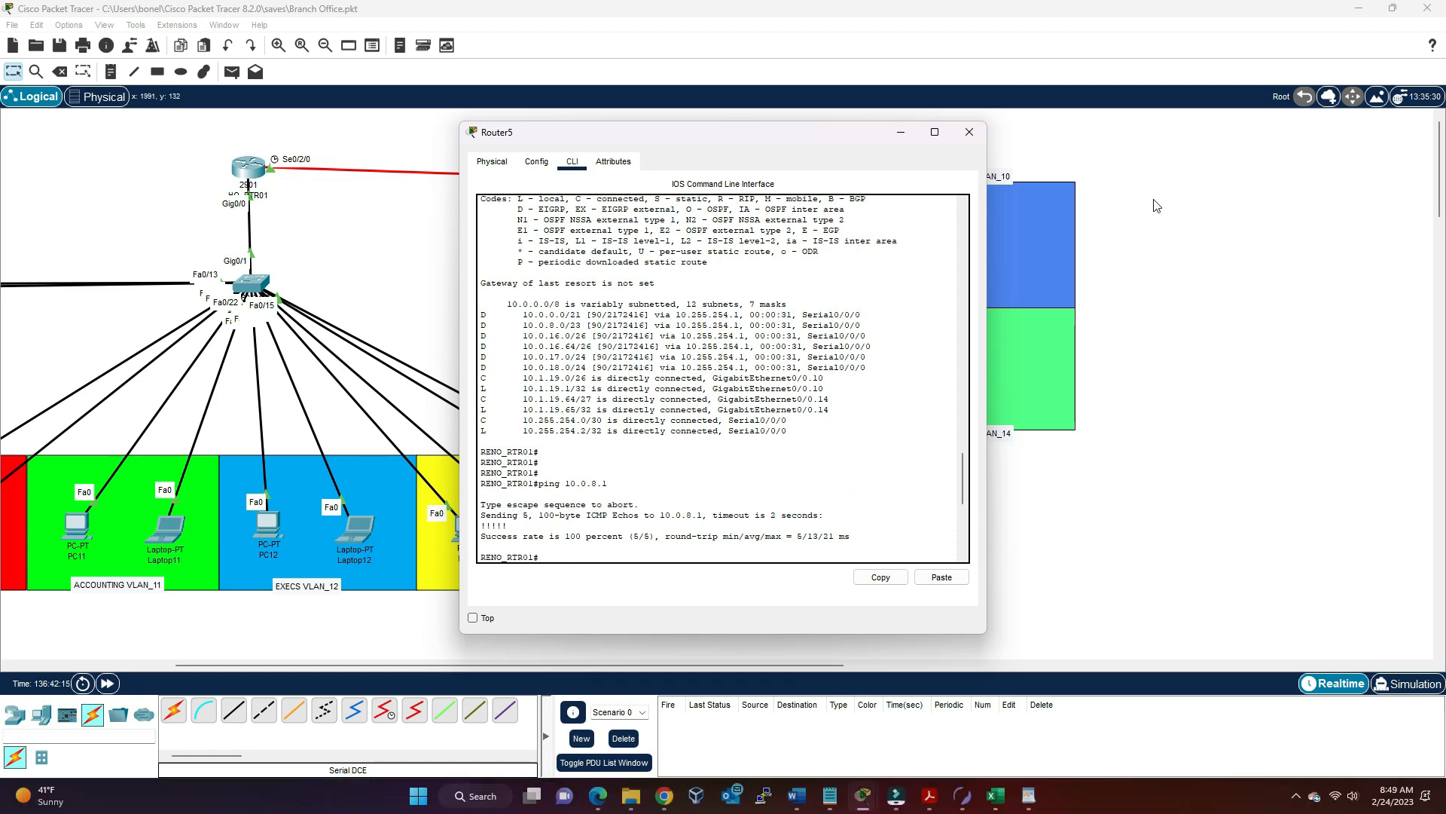
- Set PC17 in the Reno Sales VLAN to obtain its IP configuration through DHCP
click(970, 132)
click(968, 220)
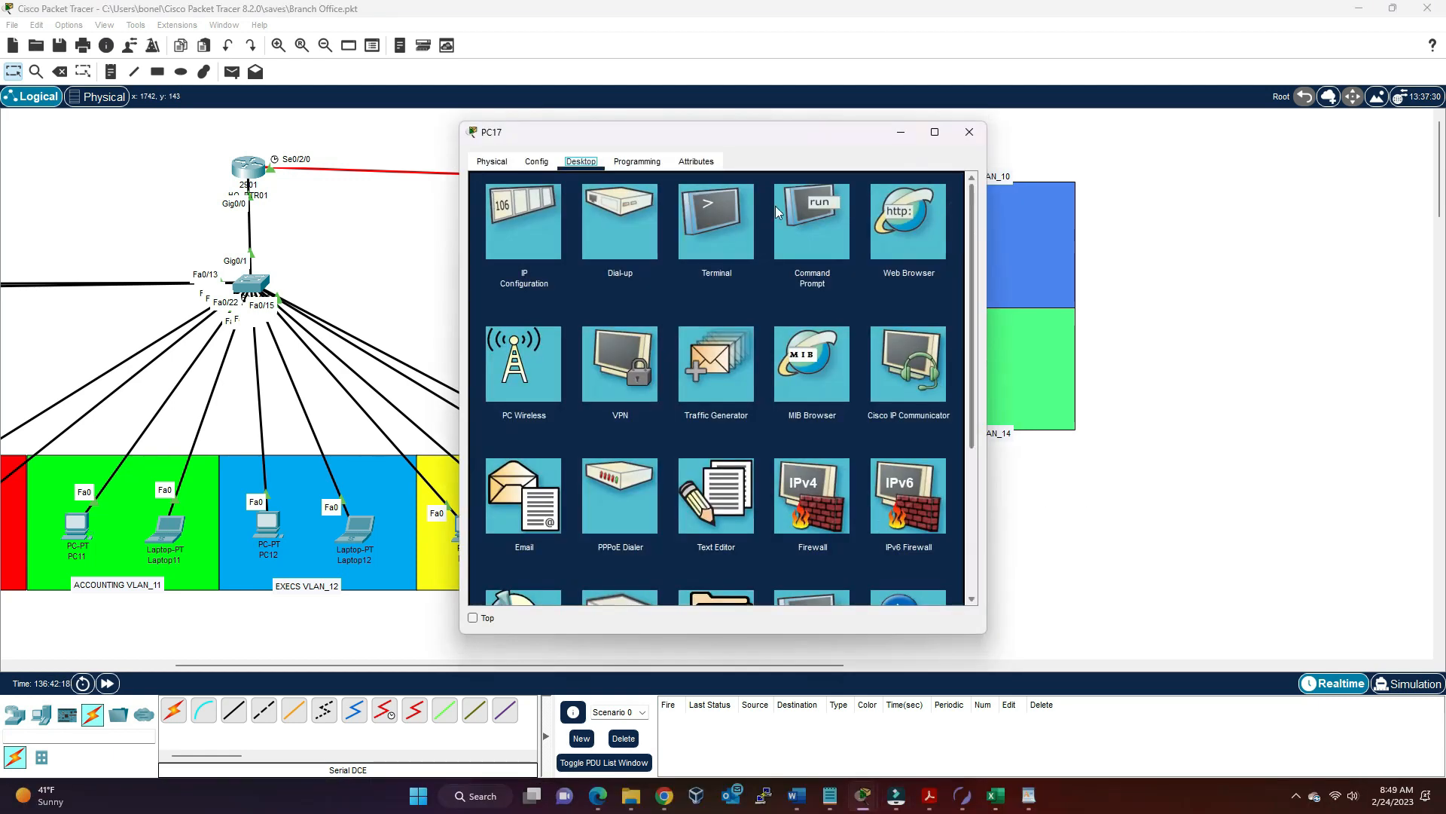
click(509, 241)
click(487, 246)
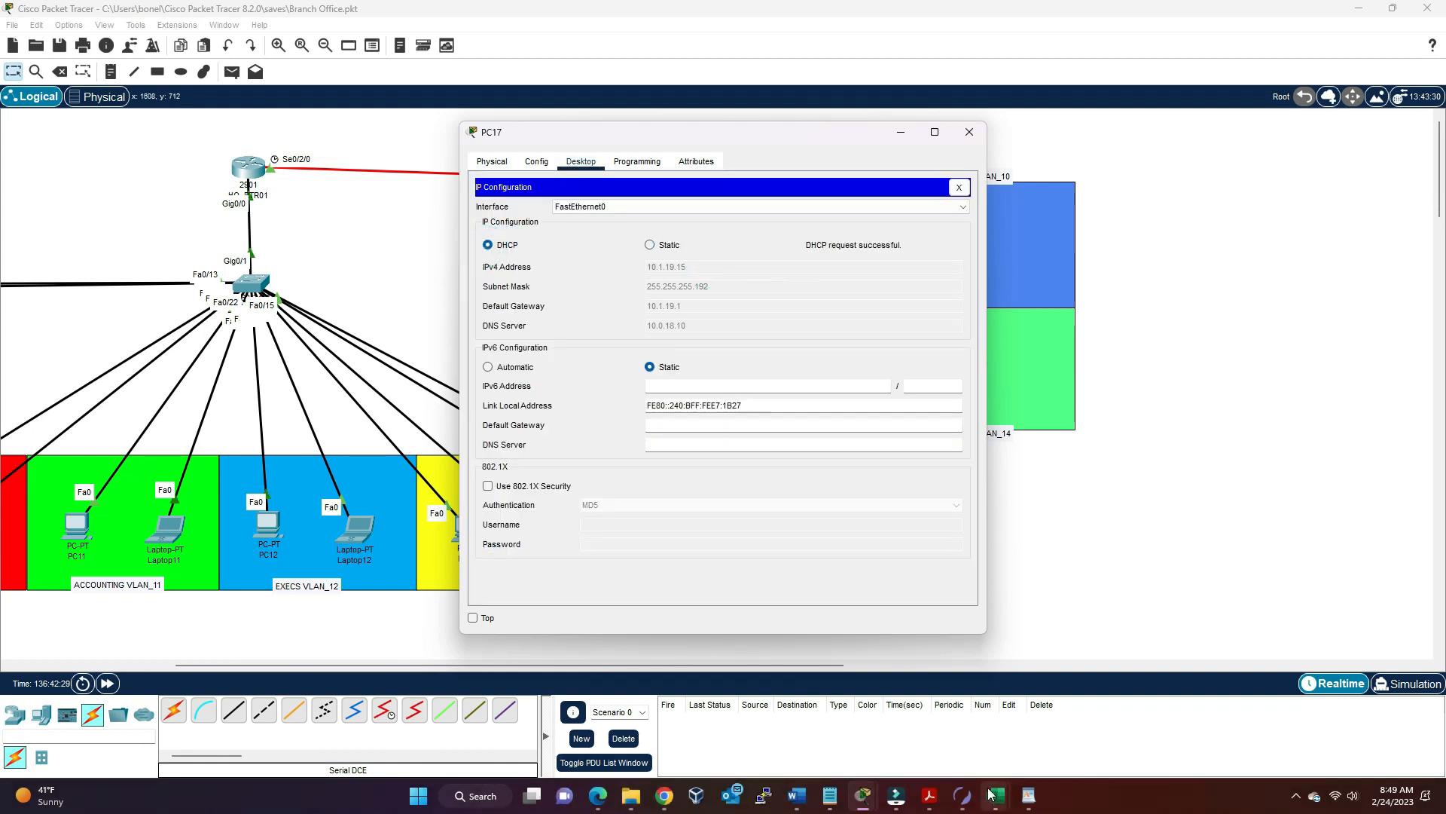
- Set PC18 in the Reno IT VLAN to obtain its IP configuration through DHCP
click(958, 187)
click(970, 132)
click(969, 364)
click(542, 218)
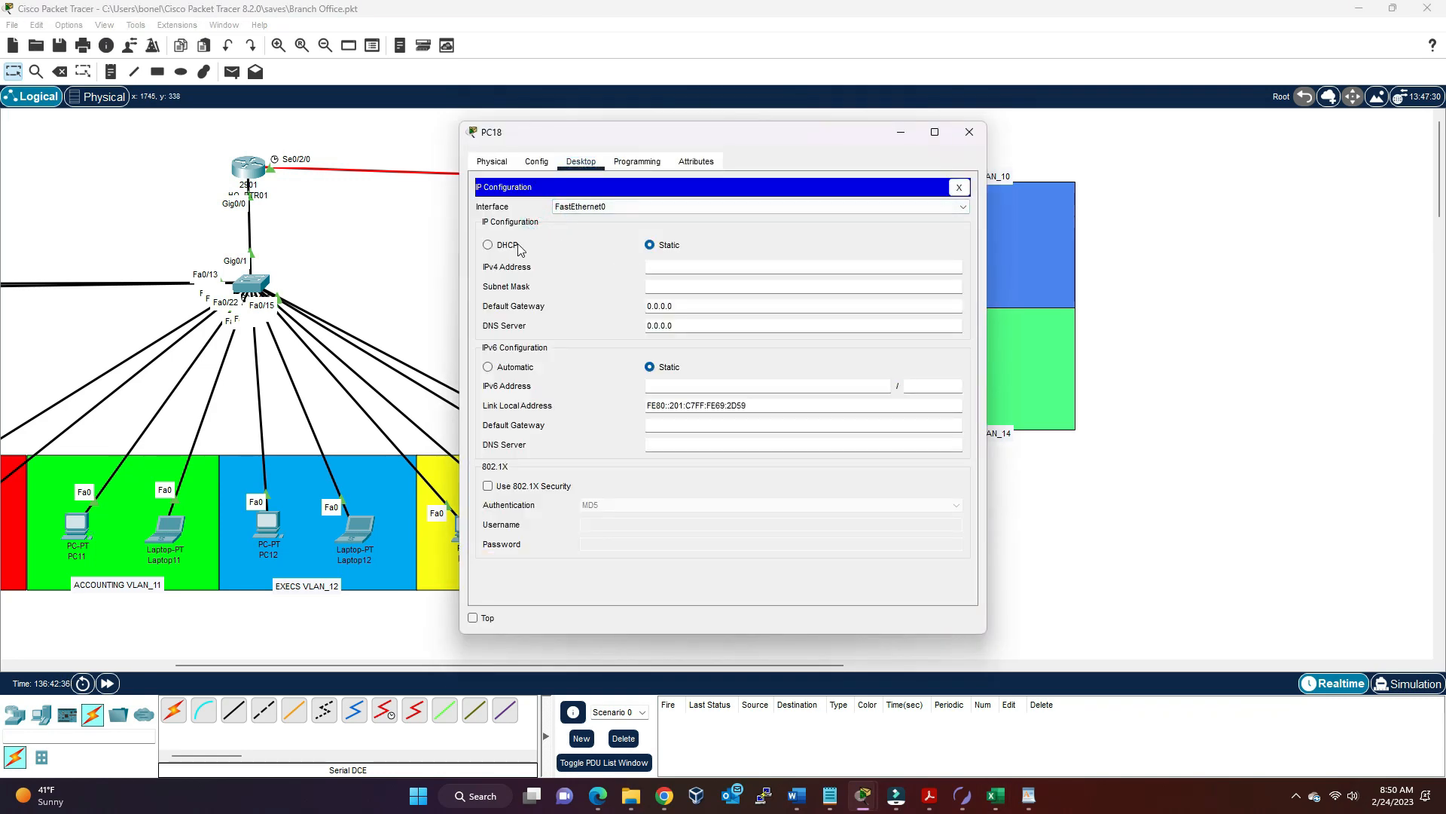
click(488, 247)
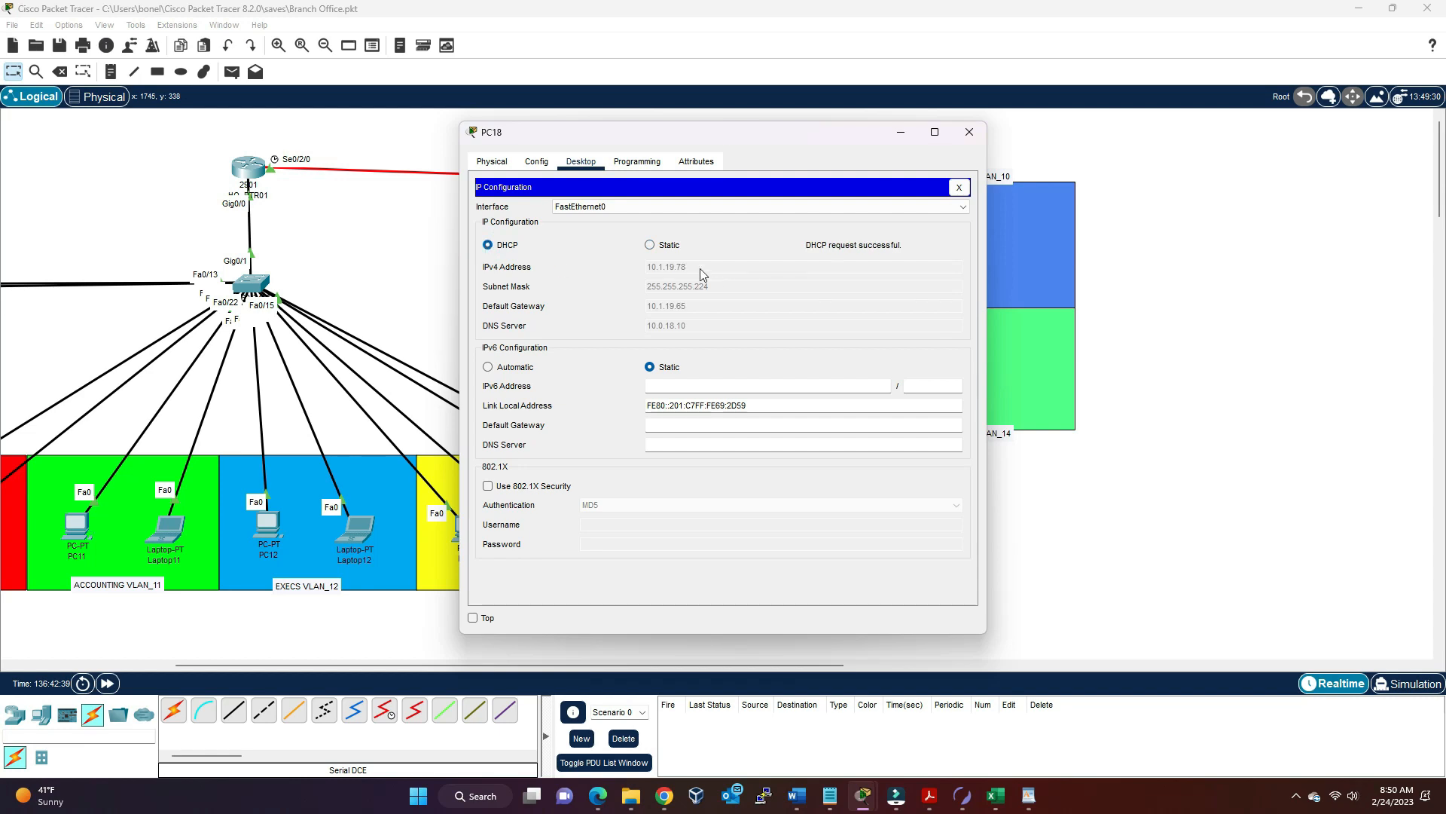
drag(877, 123, 805, 128)
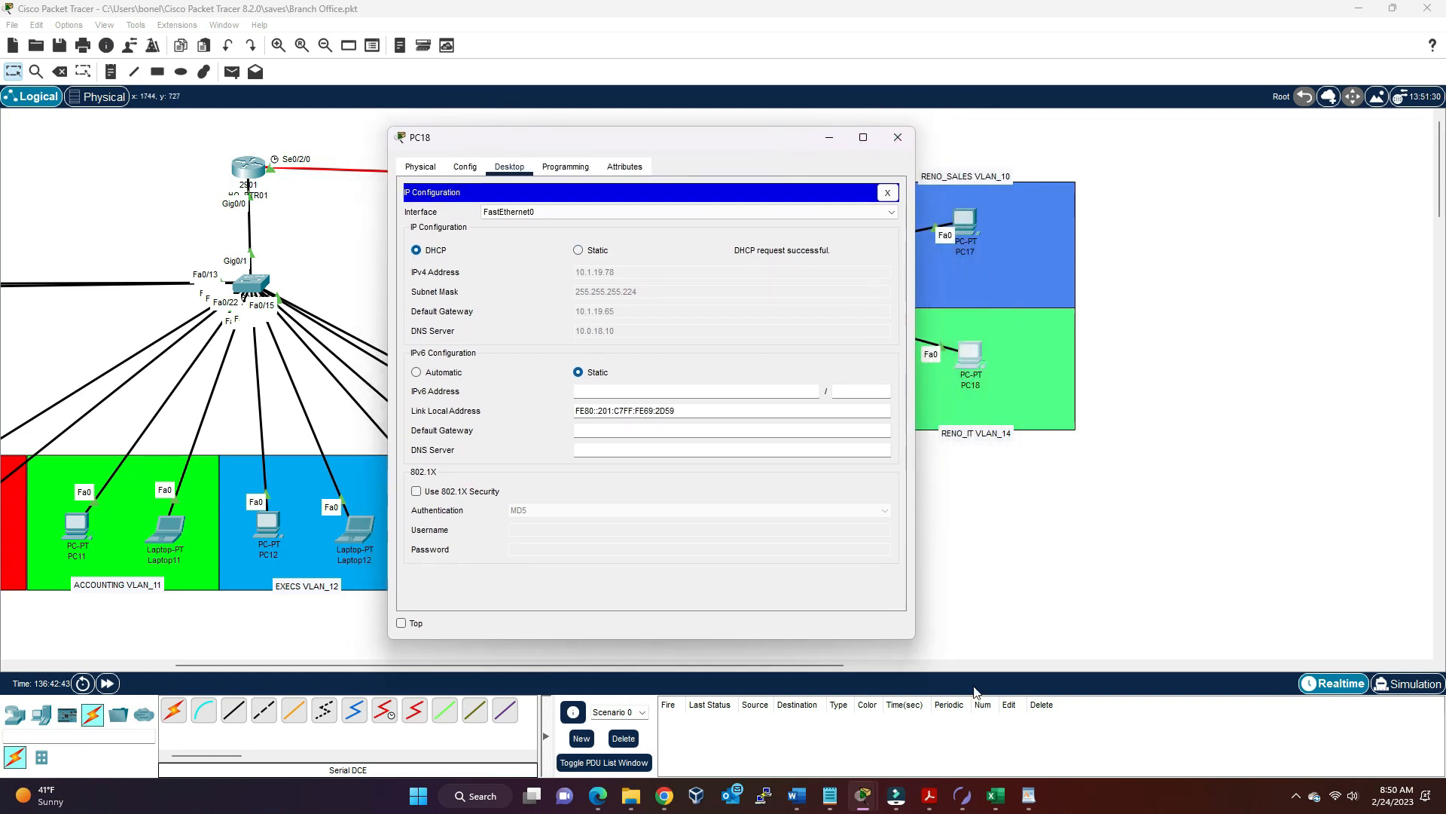
mouse_move(1000, 797)
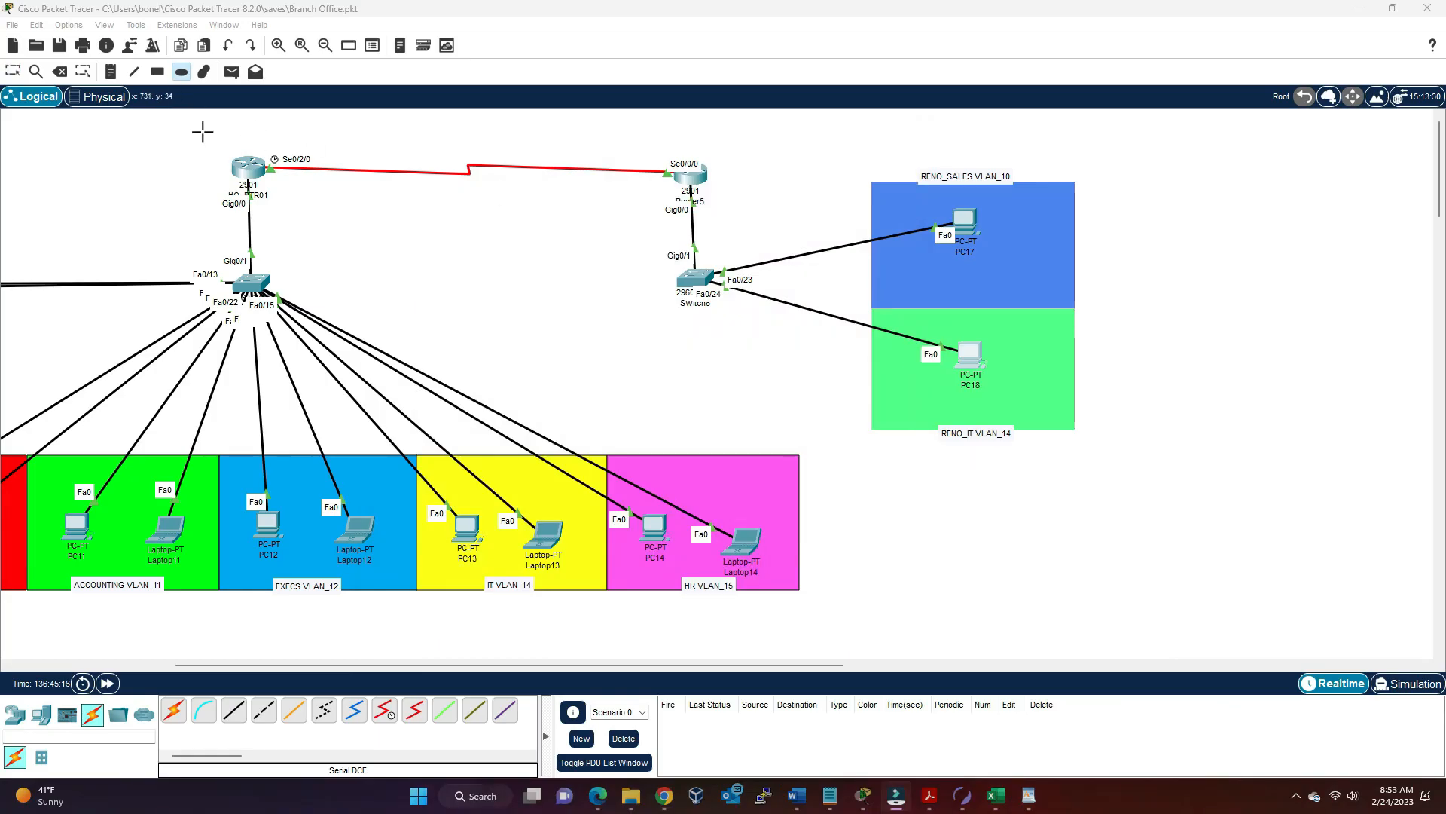
- Draw an ellipse around the HQ and Reno routers and the serial link between them
click(181, 71)
drag(183, 113, 769, 255)
click(892, 11)
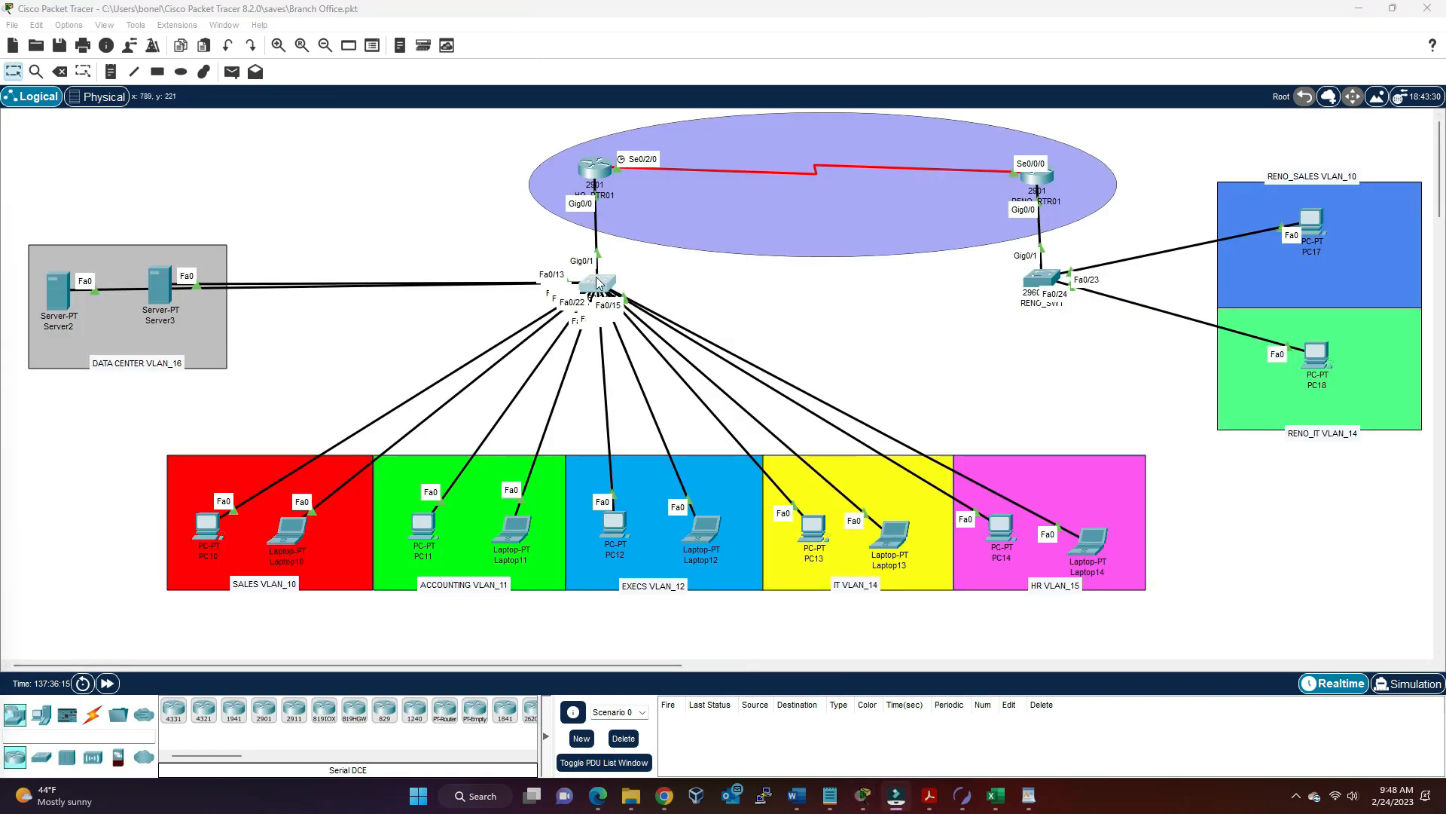
- Open the HQ_SW01 console and enter privileged EXEC mode
click(598, 283)
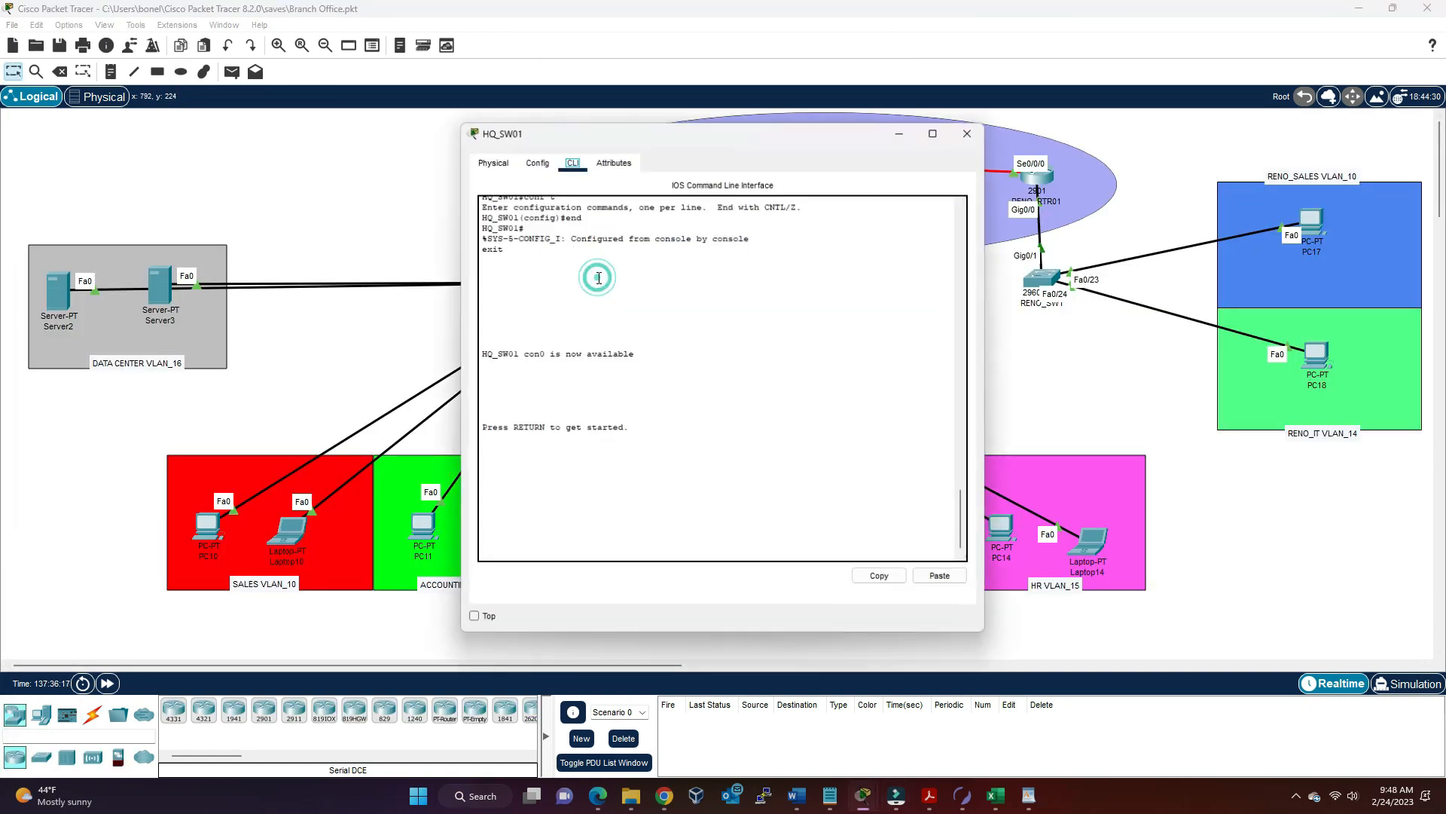
click(607, 390)
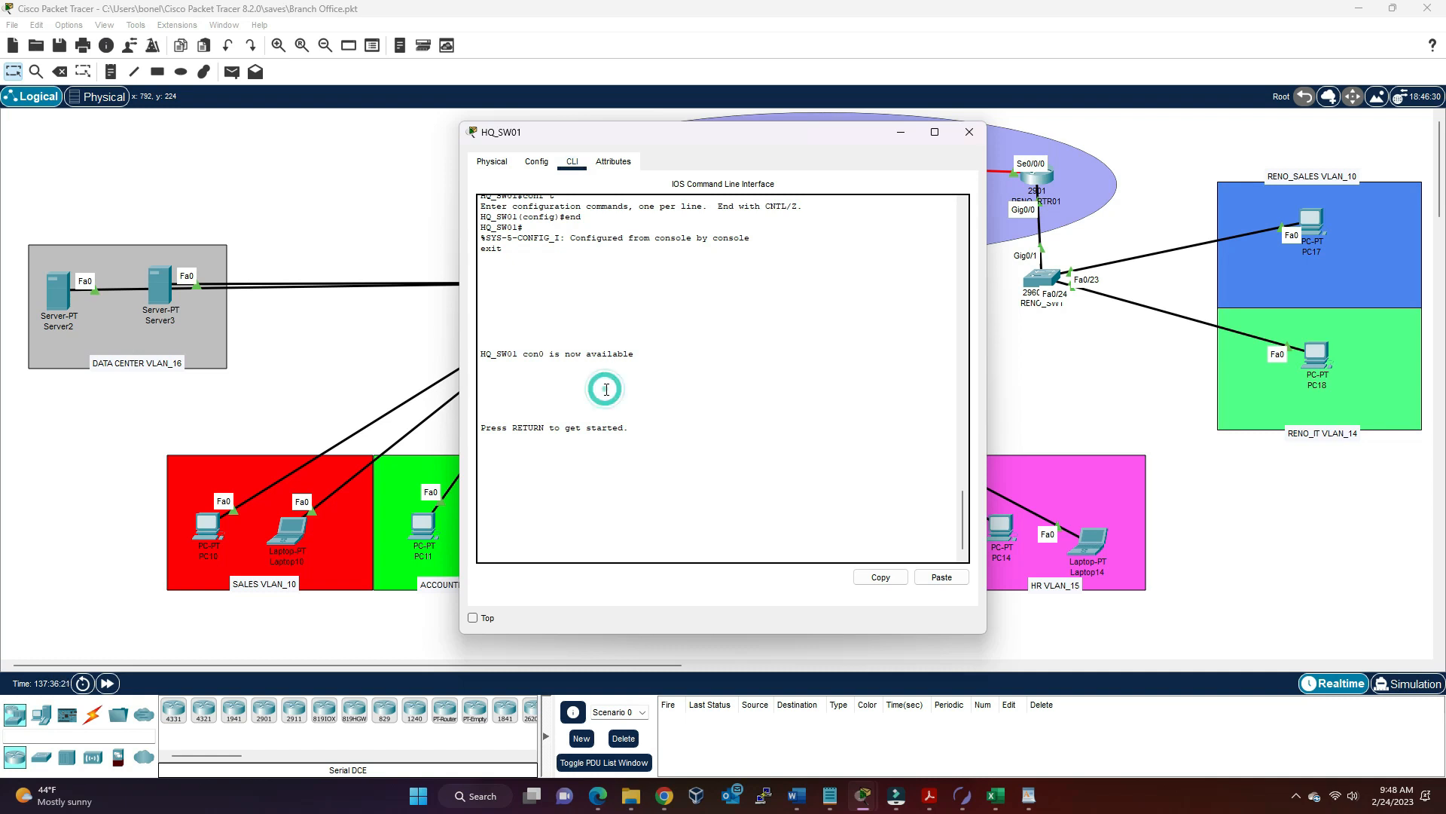
key(Return)
text(e)
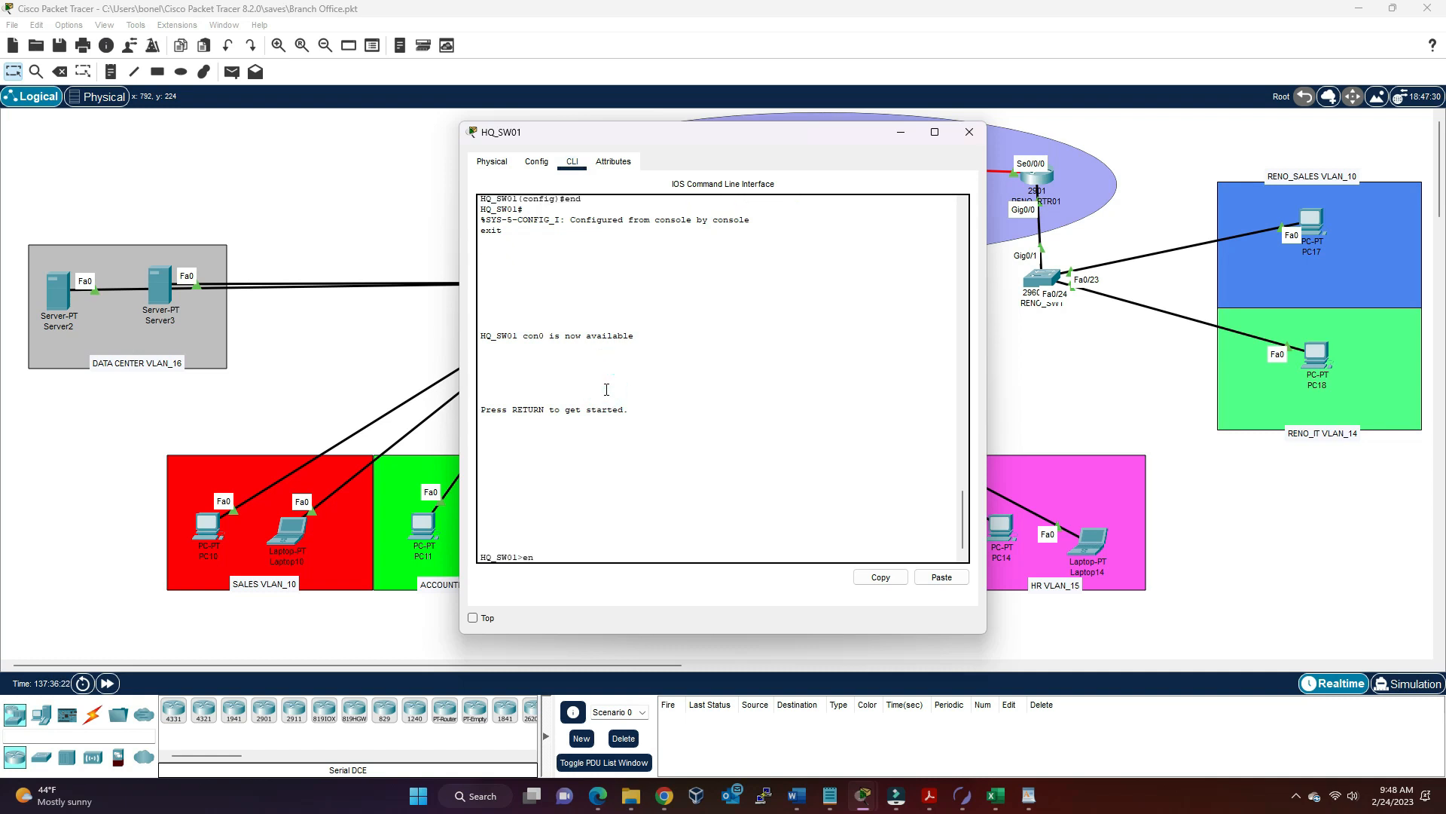
text(n)
key(Return)
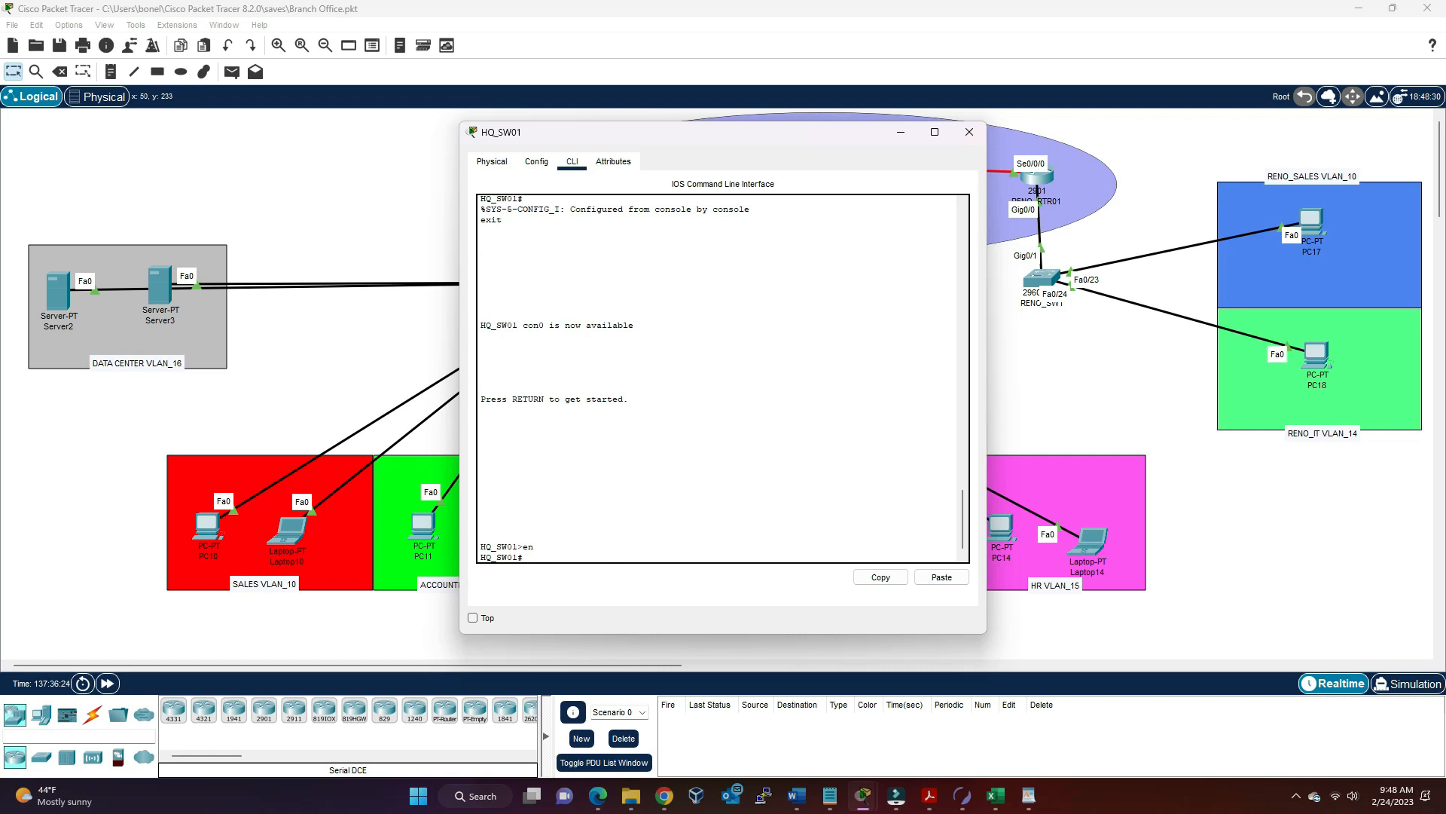
key(alt+Tab)
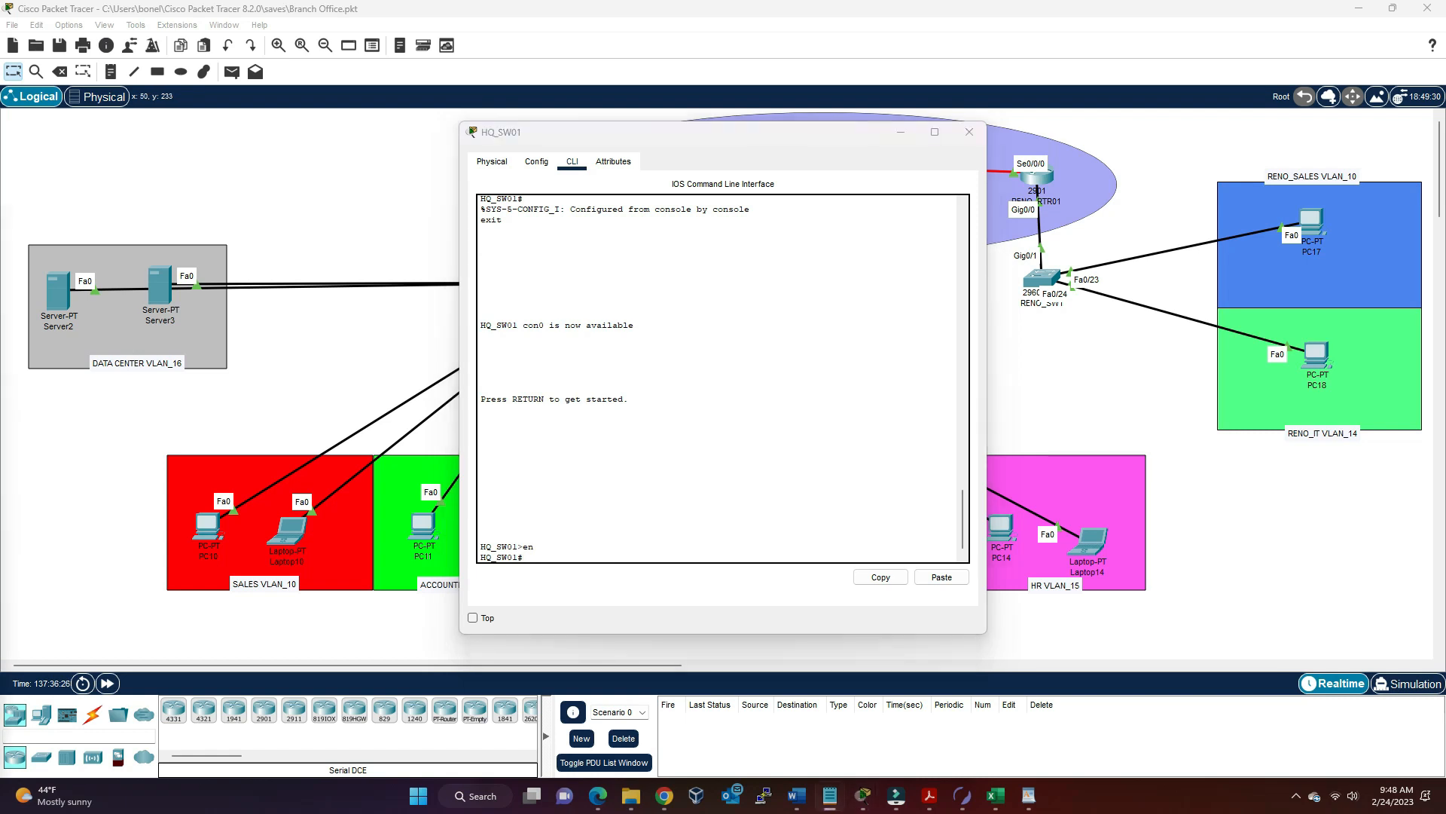